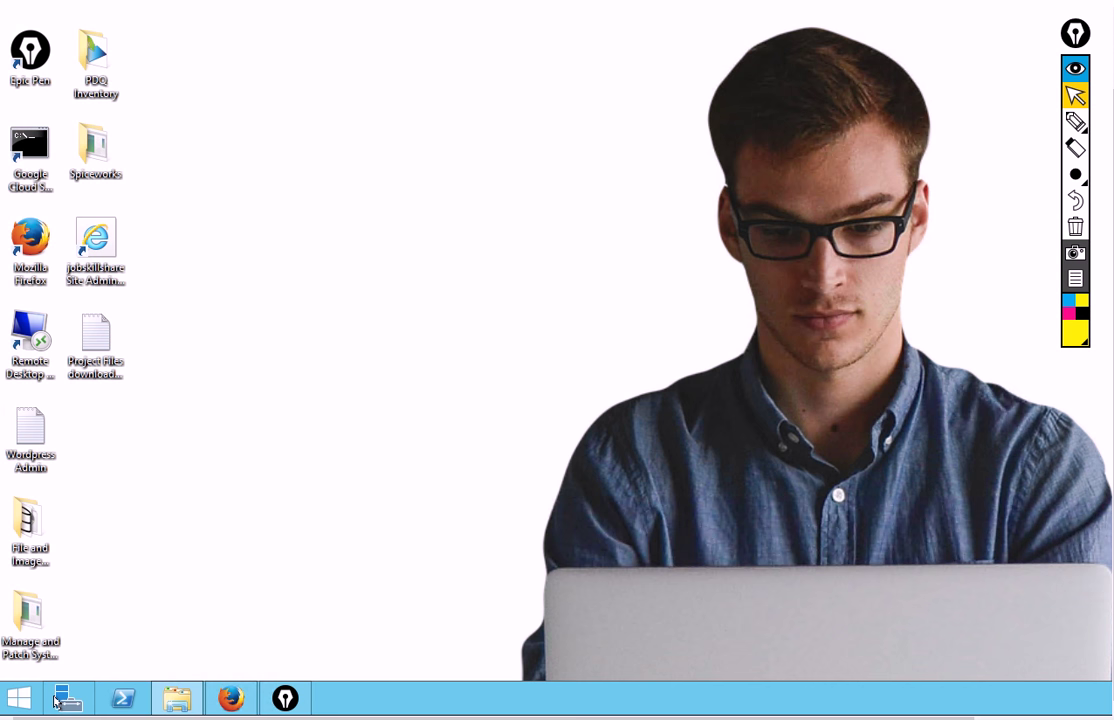
Launch Active Directory Users and Computers from Server Manager's Tools menu
{"action": "left_click", "coordinate": [62, 699]}
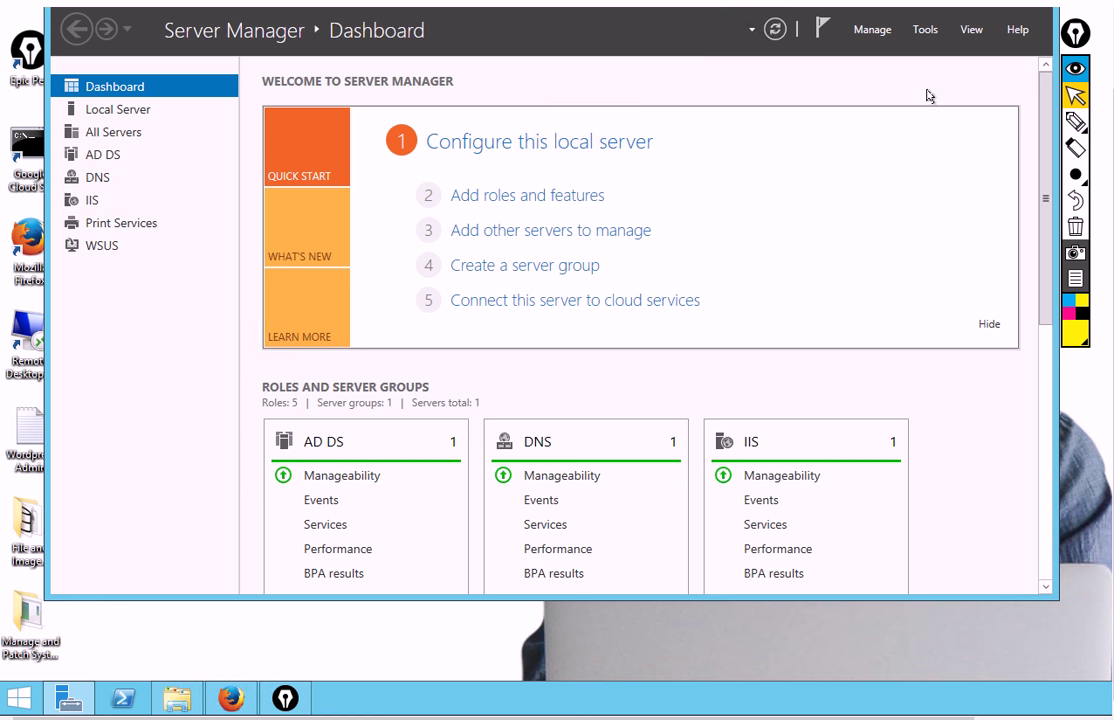
{"action": "left_click", "coordinate": [926, 36]}
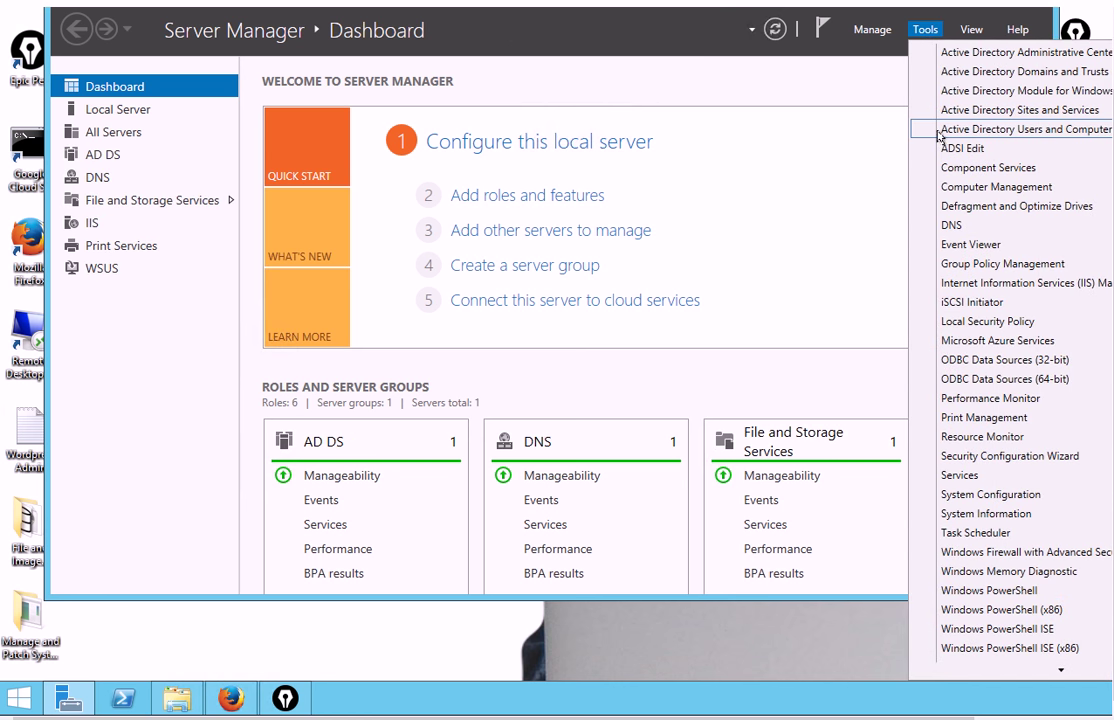
{"action": "left_click", "coordinate": [1008, 136]}
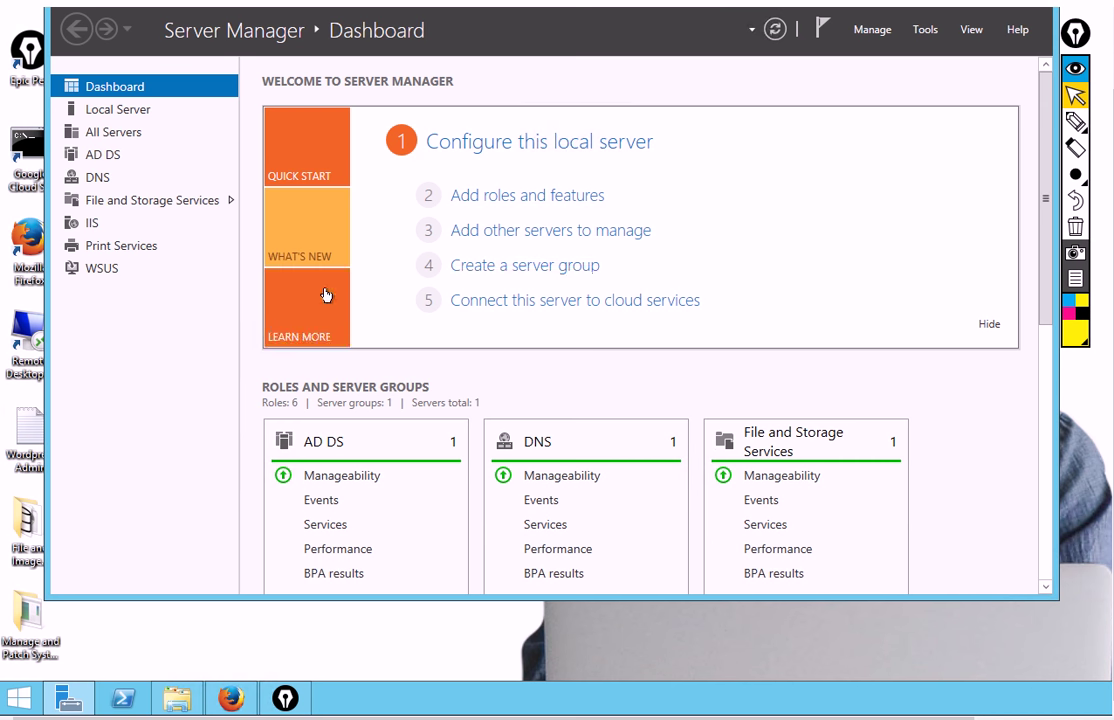
Start a new user named 'helpdesk' in the Users container, then cancel the New Object dialog
{"action": "right_click", "coordinate": [152, 214]}
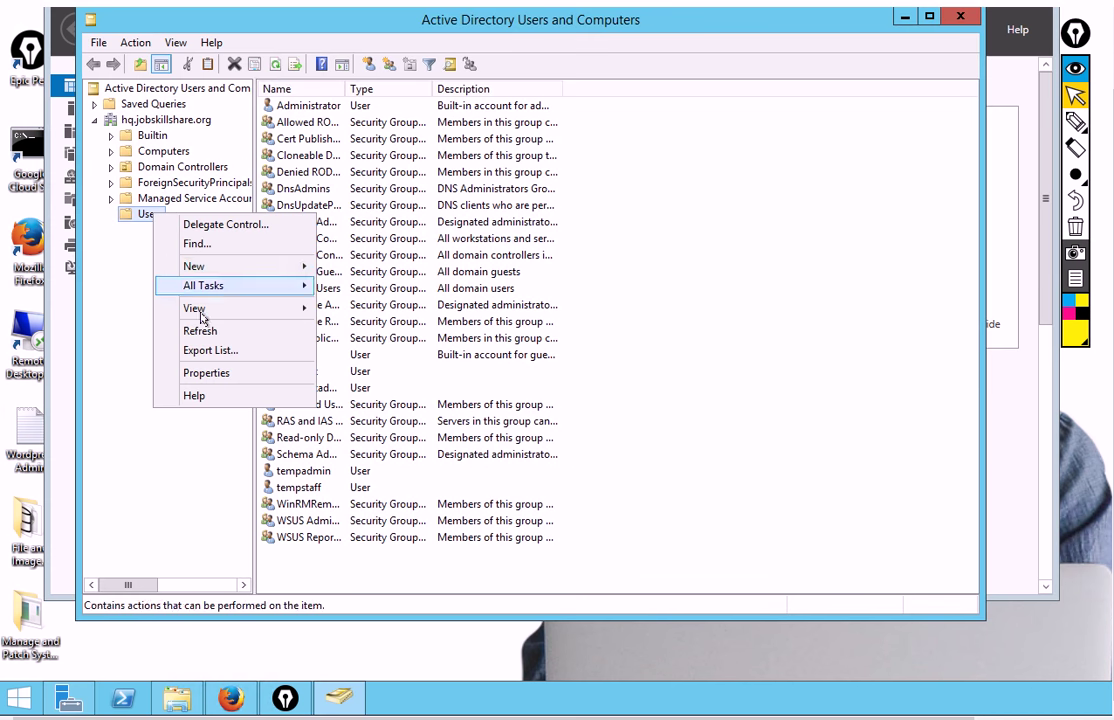
{"action": "mouse_move", "coordinate": [195, 270]}
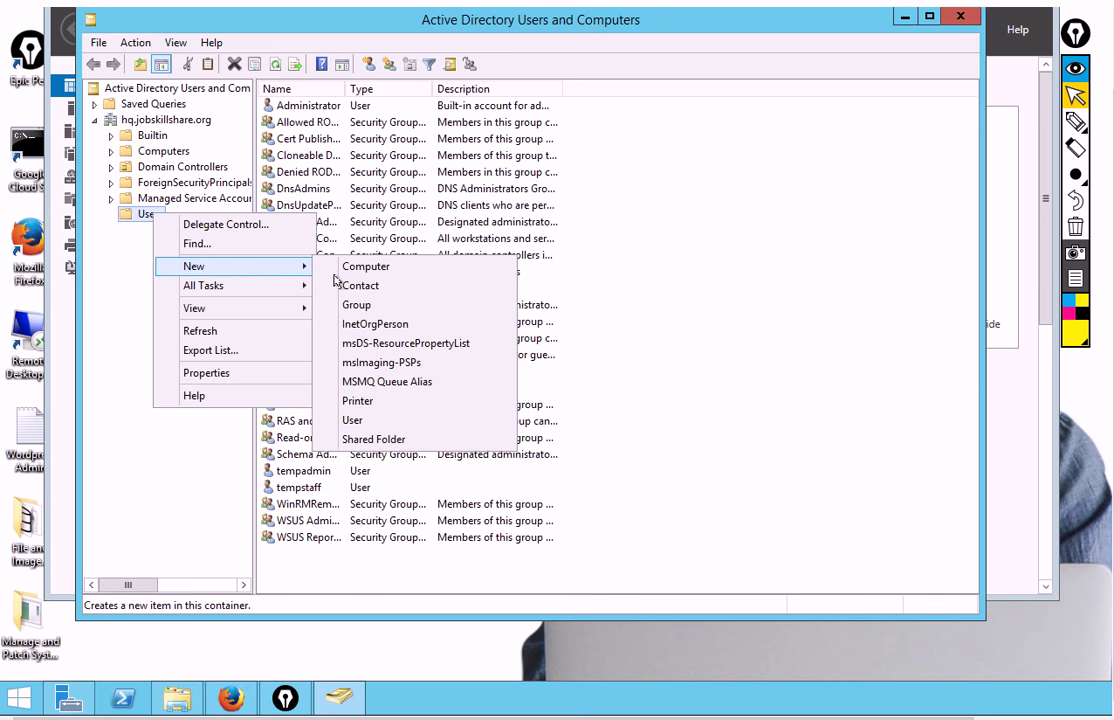
{"action": "left_click", "coordinate": [354, 421]}
{"action": "type", "text": "h"}
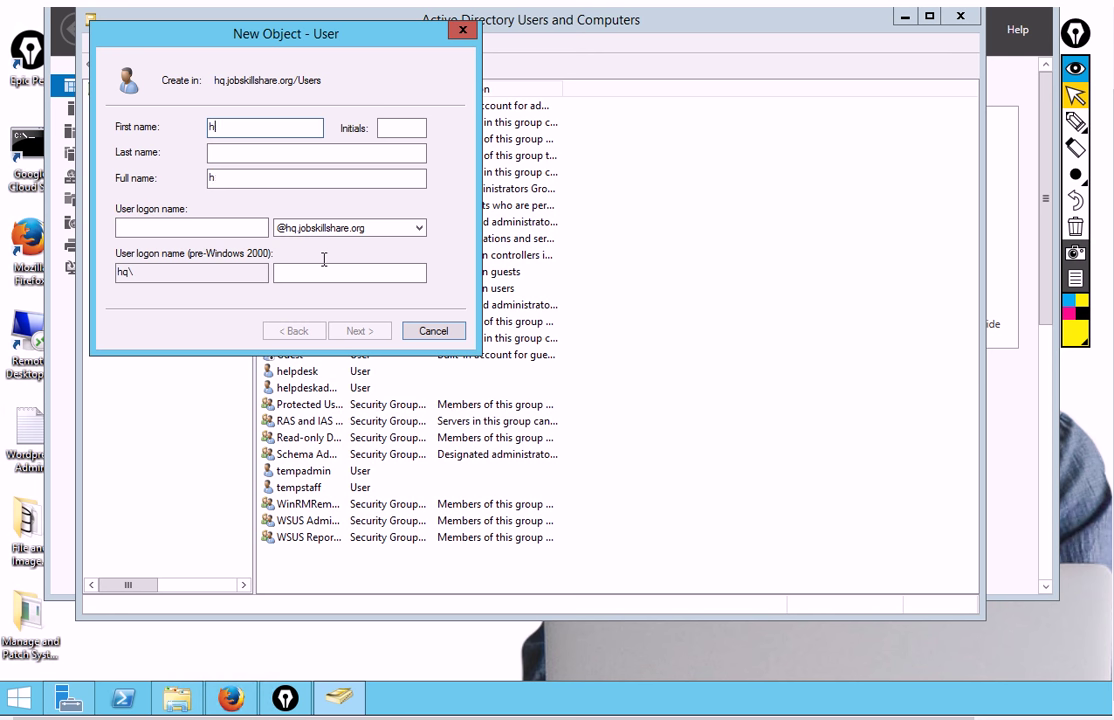
{"action": "type", "text": "elpdesk"}
{"action": "left_click_drag", "start_coordinate": [242, 43], "coordinate": [336, 57]}
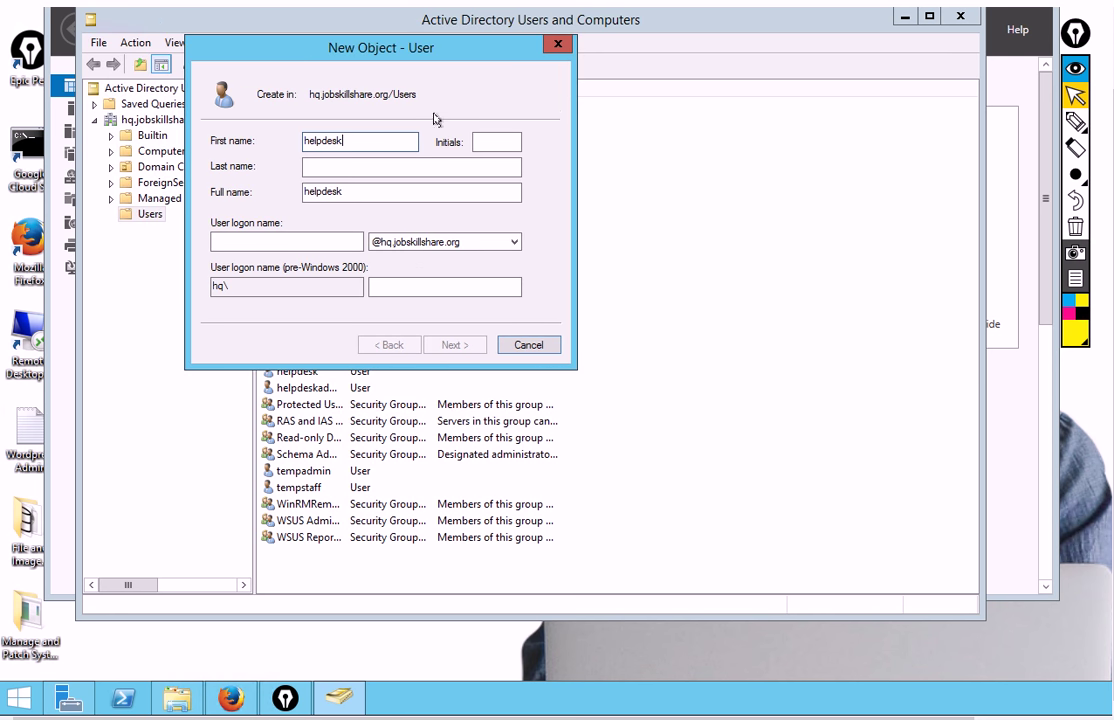
{"action": "left_click", "coordinate": [558, 43]}
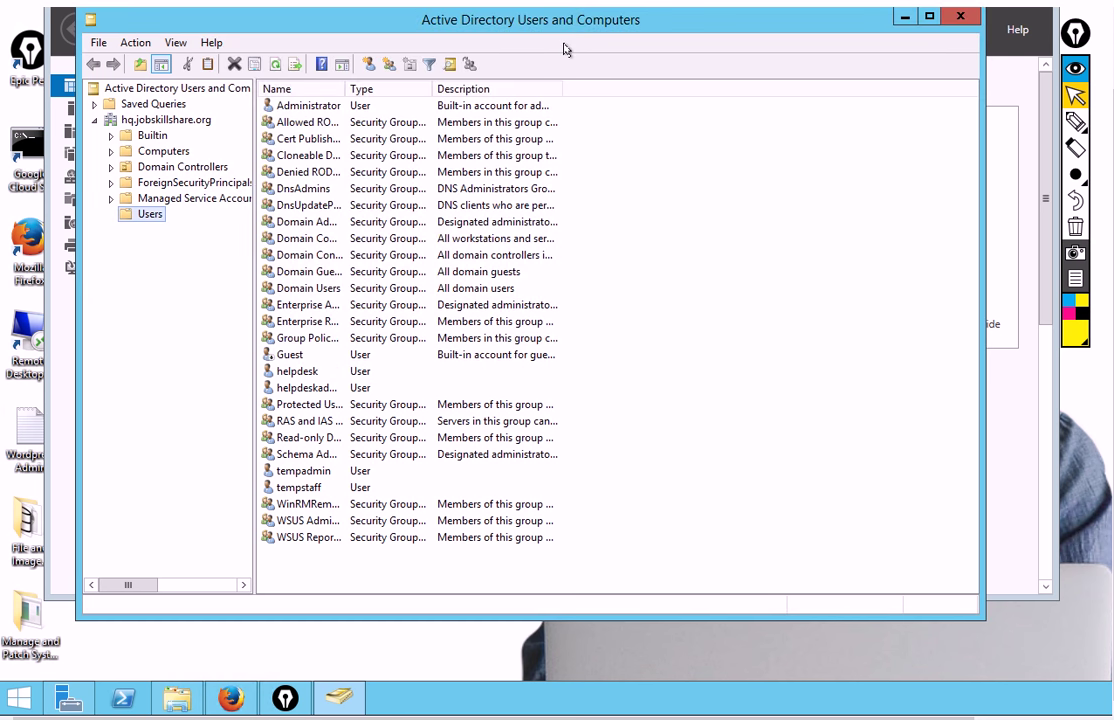
Reset the helpdesk account's password, without forcing a change at next logon, and confirm
{"action": "left_click", "coordinate": [284, 375]}
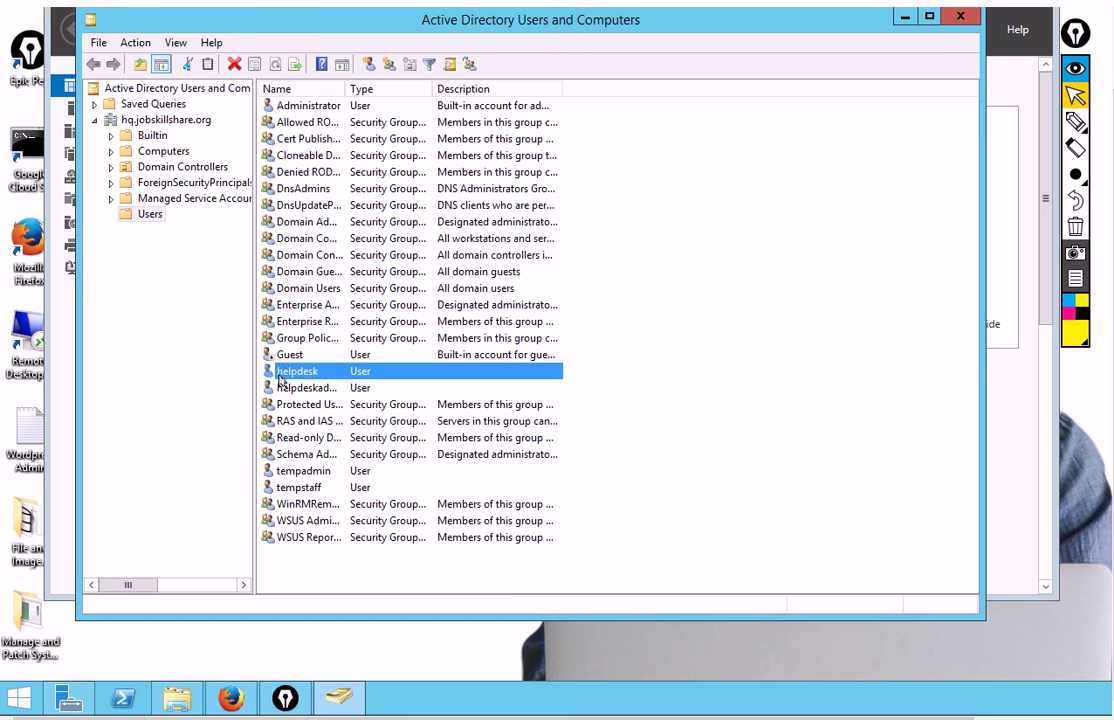
{"action": "right_click", "coordinate": [280, 379]}
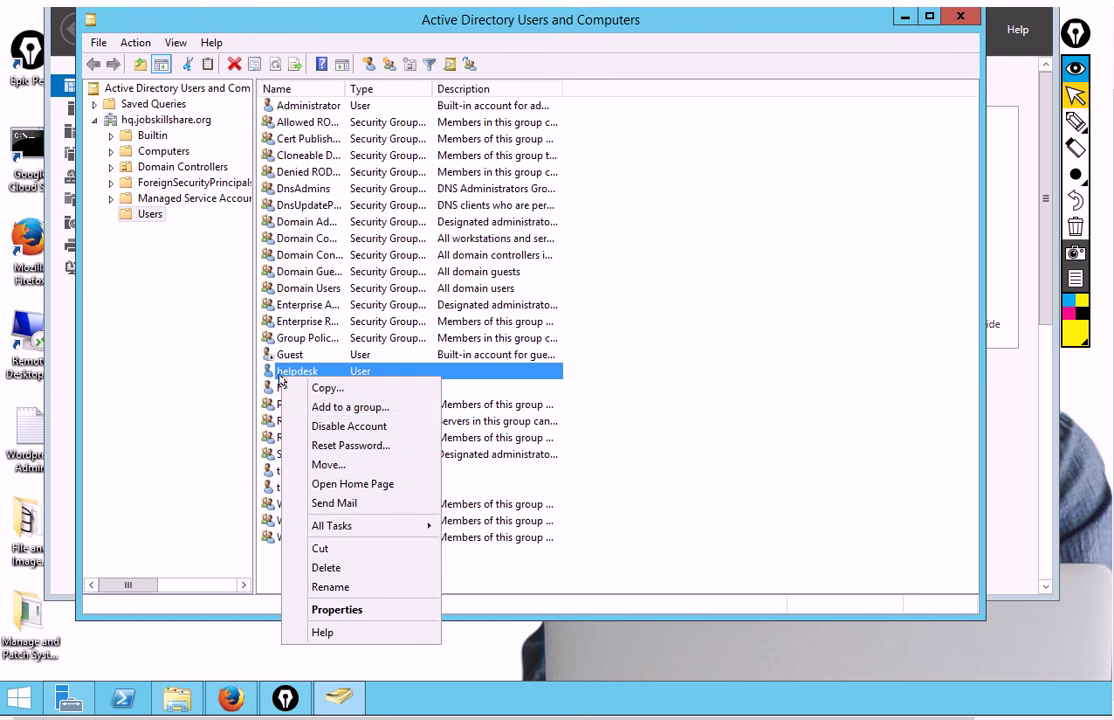
{"action": "left_click", "coordinate": [338, 453]}
{"action": "left_click", "coordinate": [384, 297]}
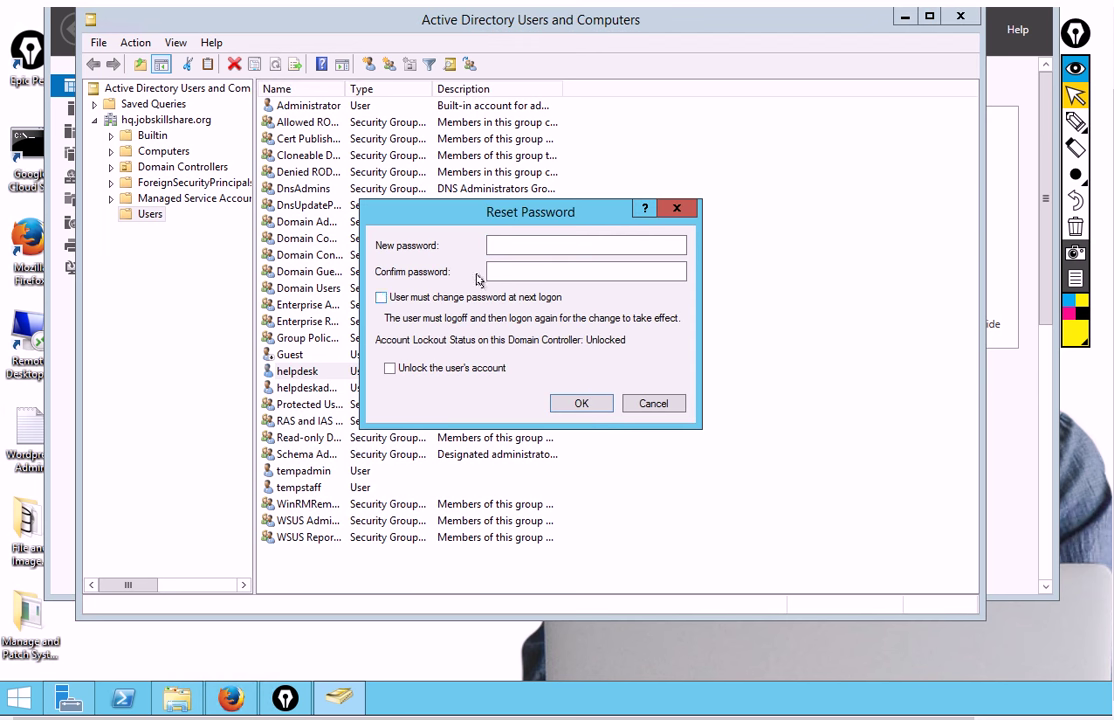
{"action": "left_click", "coordinate": [510, 244]}
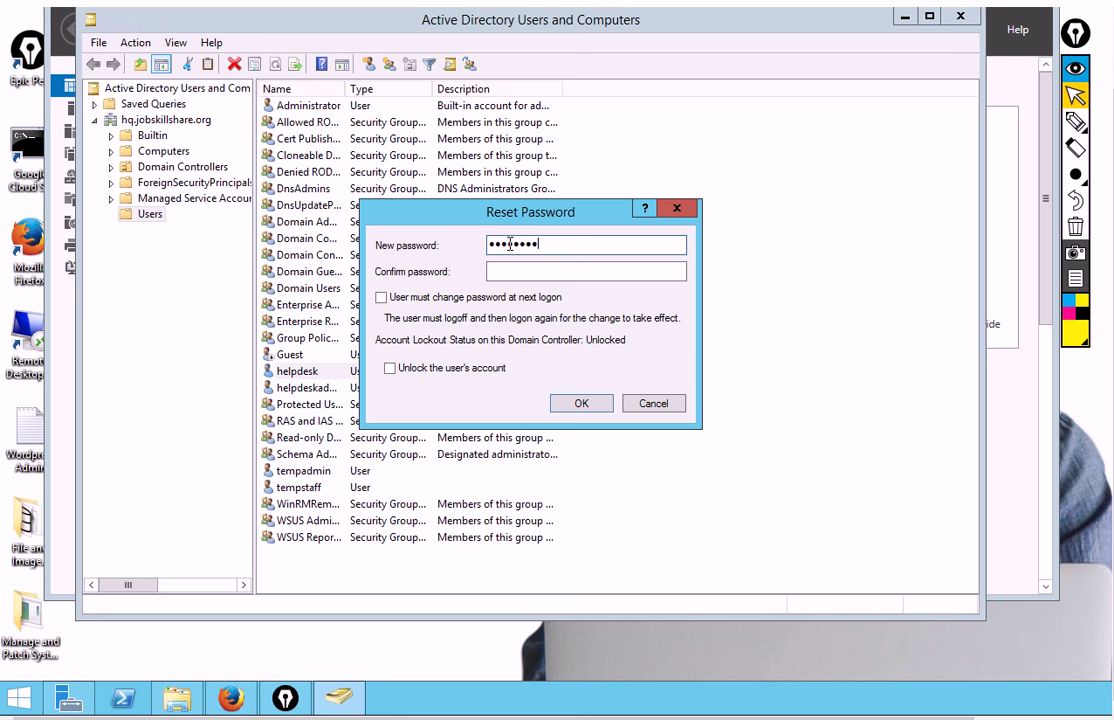
{"action": "type", "text": "1"}
{"action": "key", "text": "Tab"}
{"action": "type", "text": "Passwo"}
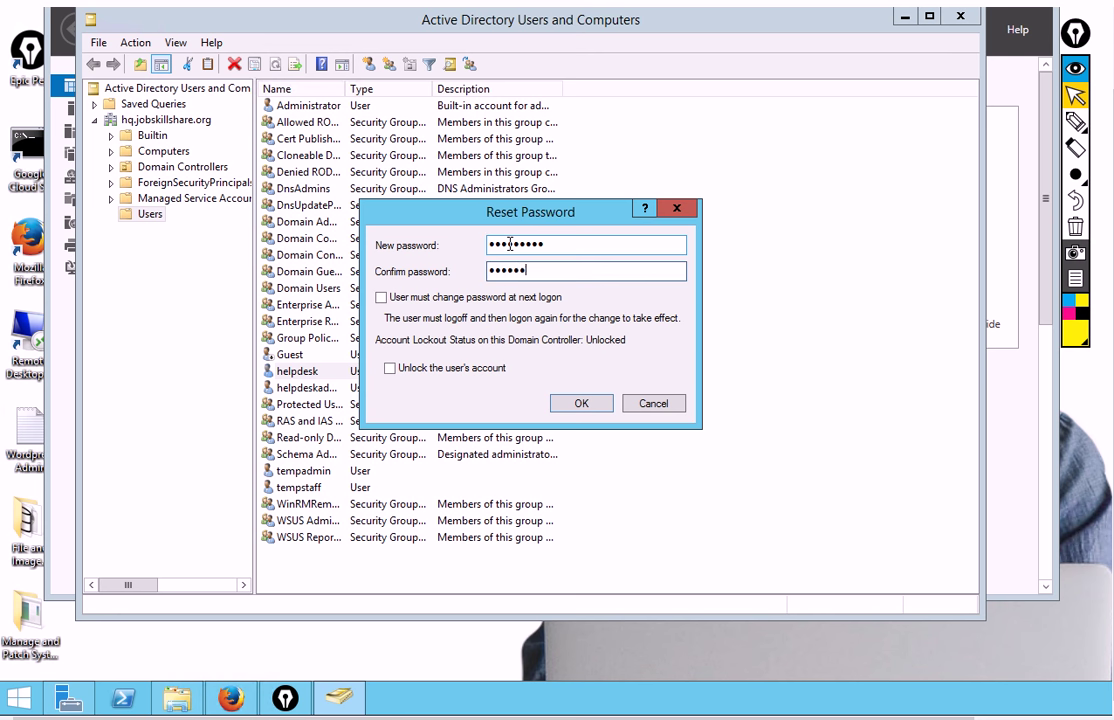
{"action": "type", "text": "rd1"}
{"action": "key", "text": "Return"}
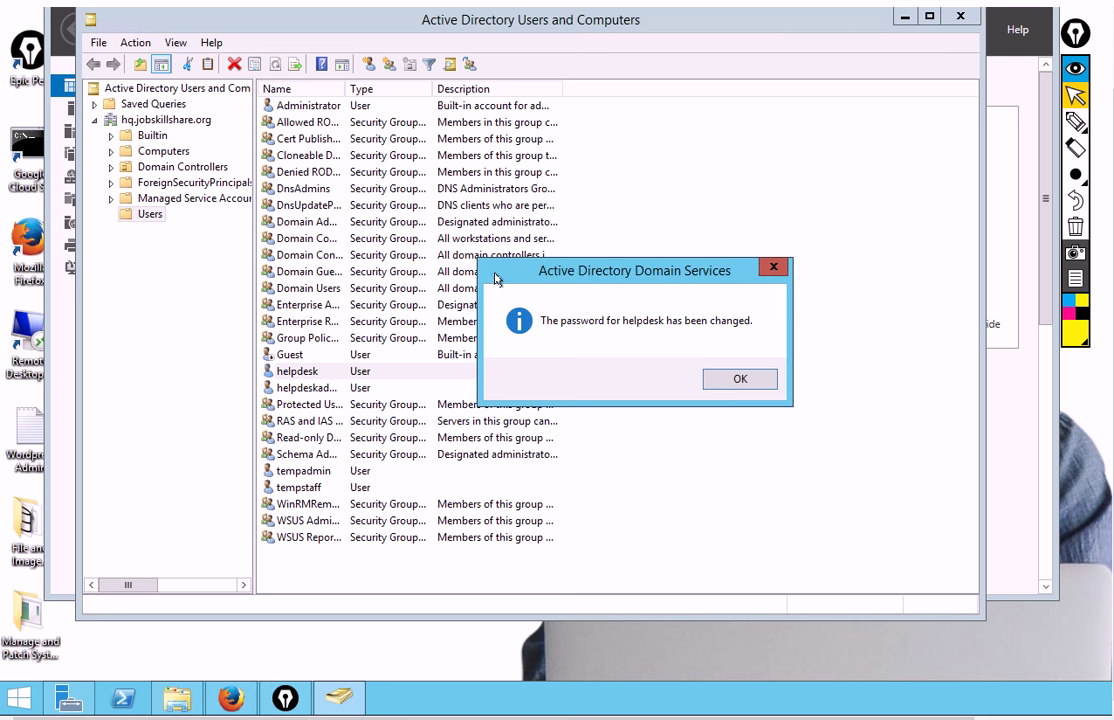
{"action": "left_click", "coordinate": [712, 378]}
Add helpdesk to Domain Admins through its Member Of properties, then close the ADUC console
{"action": "right_click", "coordinate": [292, 371]}
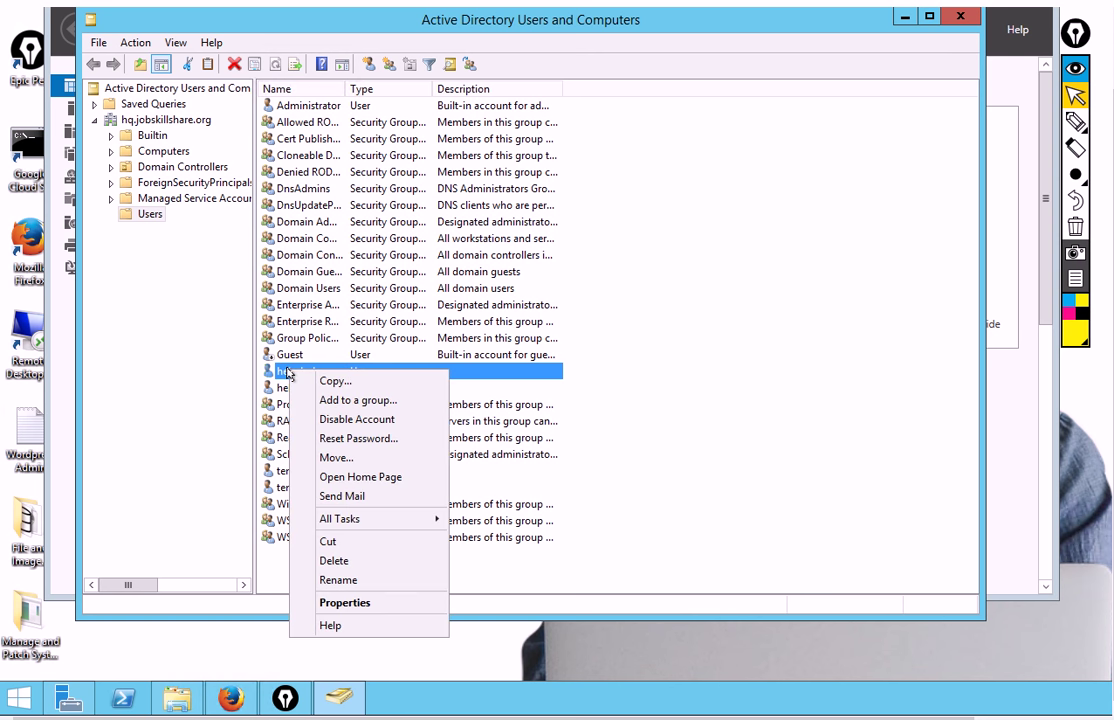
{"action": "left_click", "coordinate": [344, 603]}
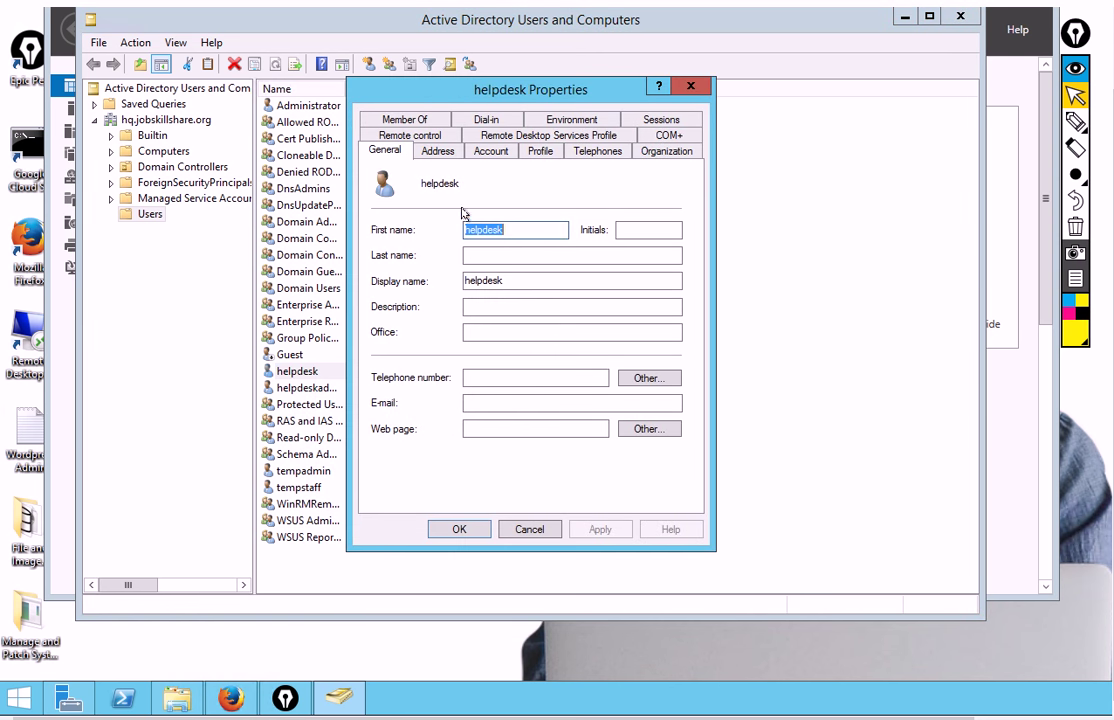
{"action": "left_click", "coordinate": [403, 120]}
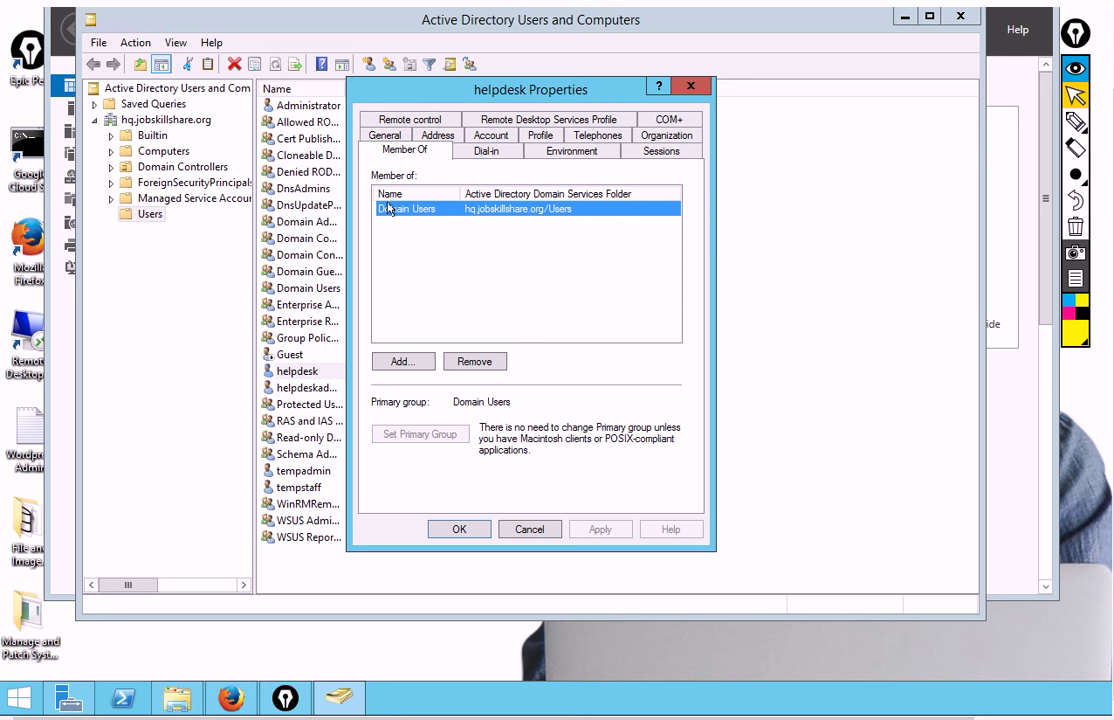
{"action": "left_click", "coordinate": [403, 361]}
{"action": "type", "text": "domain"}
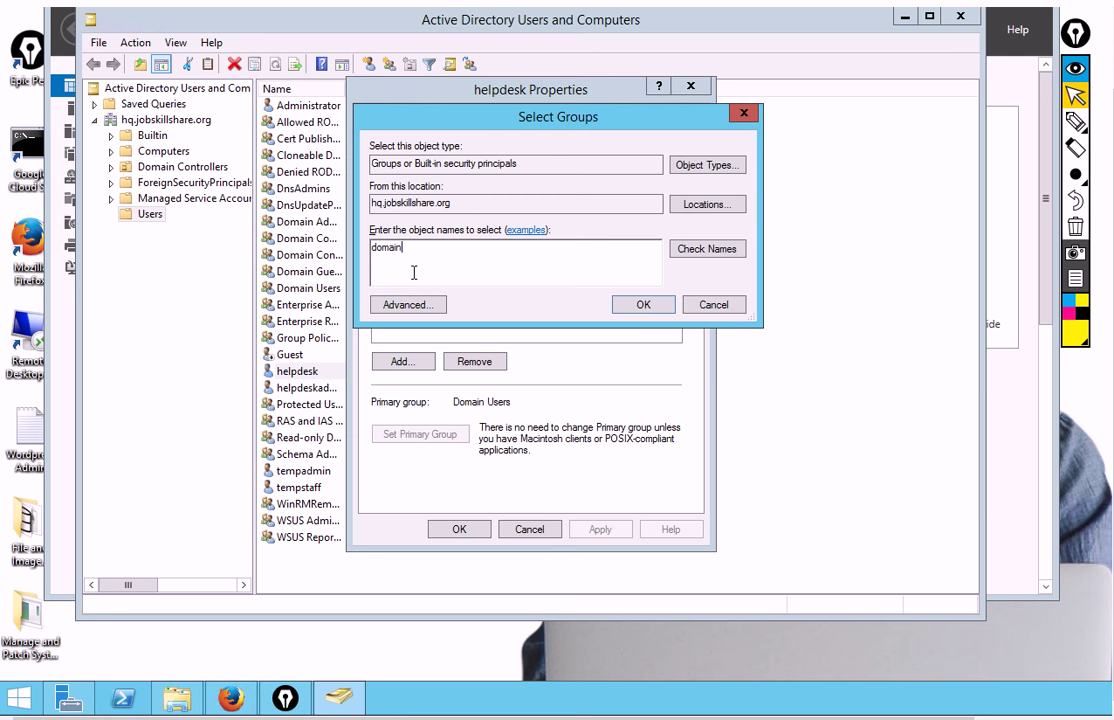
{"action": "key", "text": "Return"}
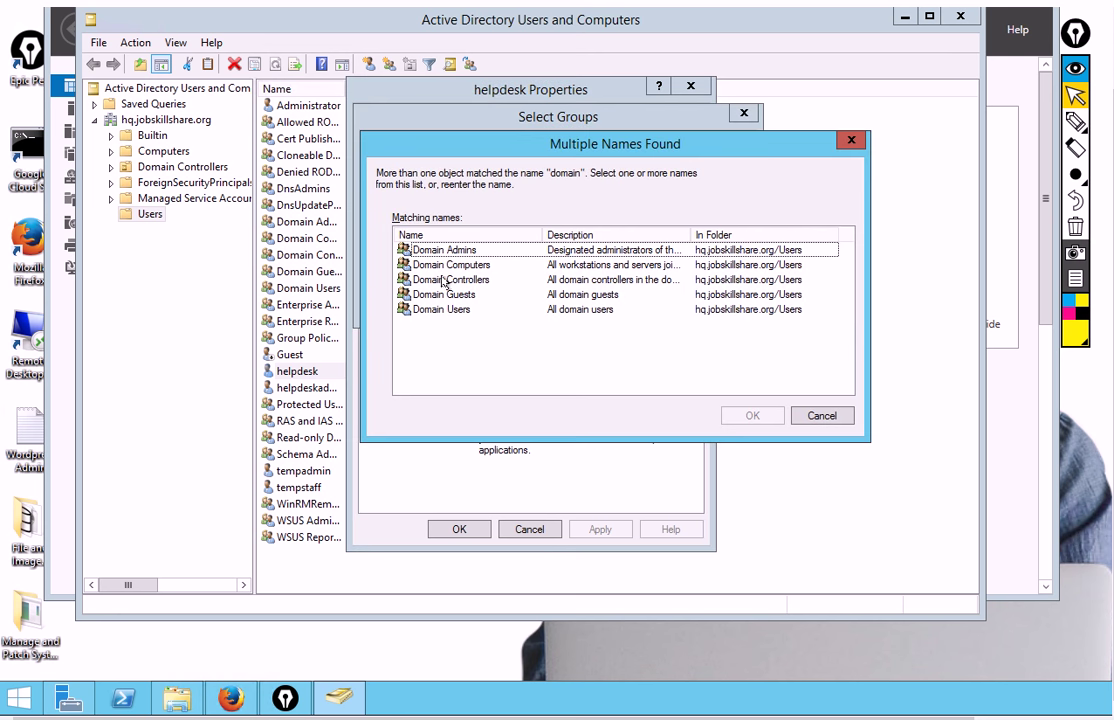
{"action": "left_click", "coordinate": [452, 251]}
{"action": "left_click", "coordinate": [752, 415]}
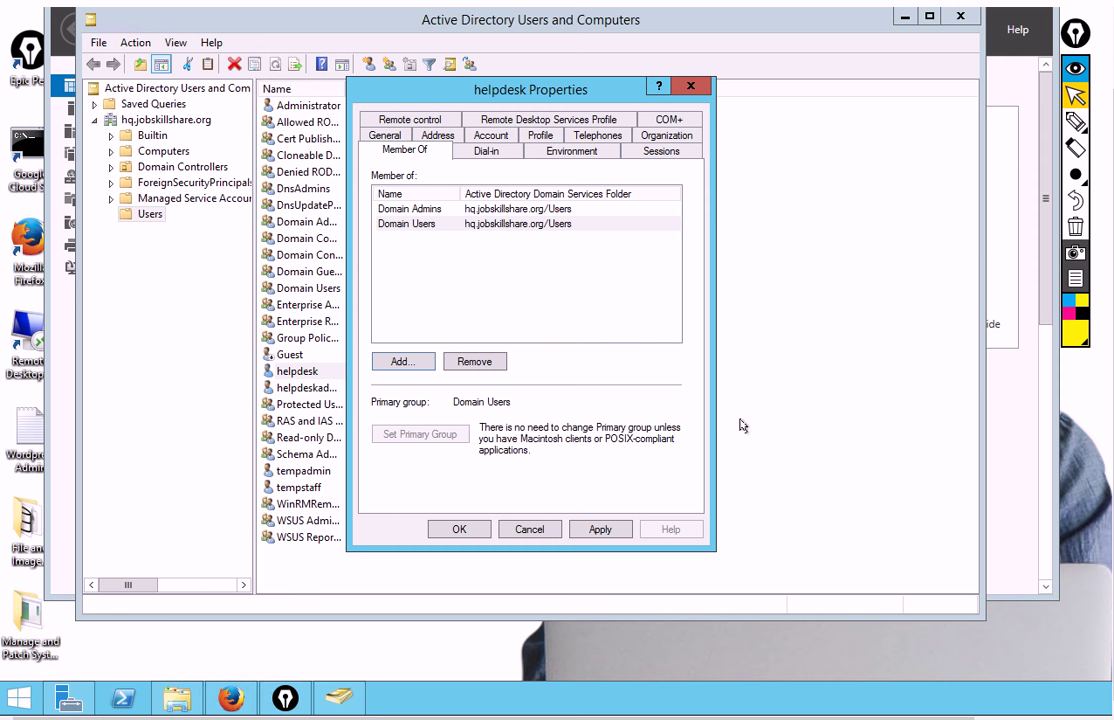
{"action": "left_click", "coordinate": [462, 530]}
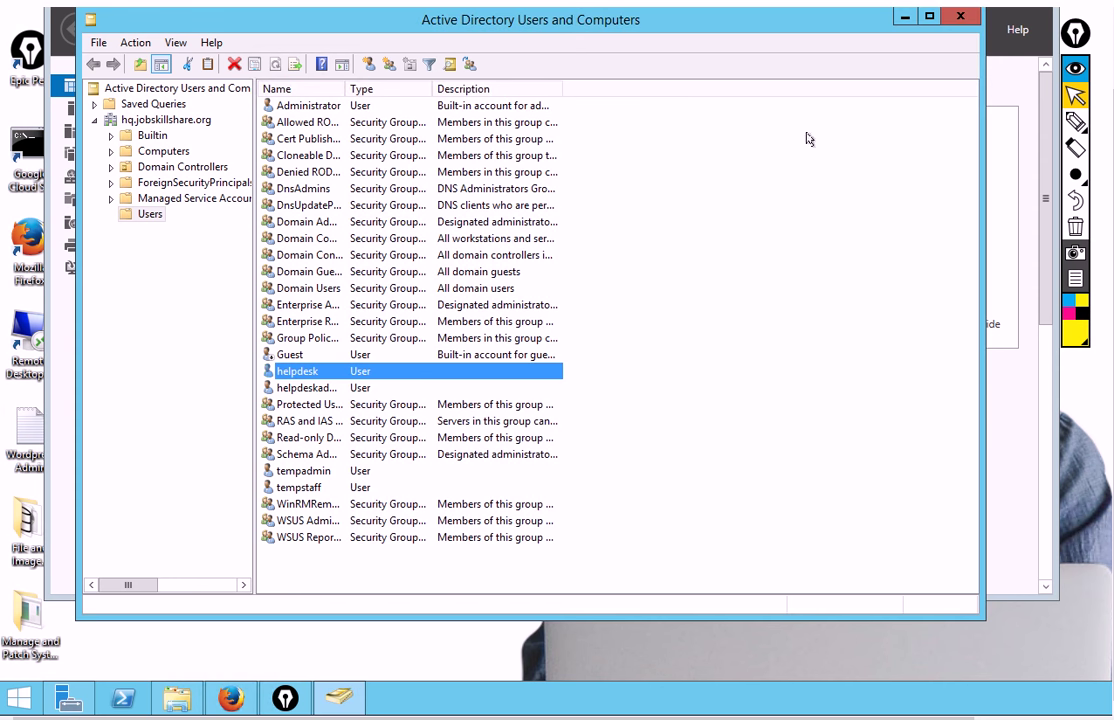
{"action": "left_click", "coordinate": [959, 18]}
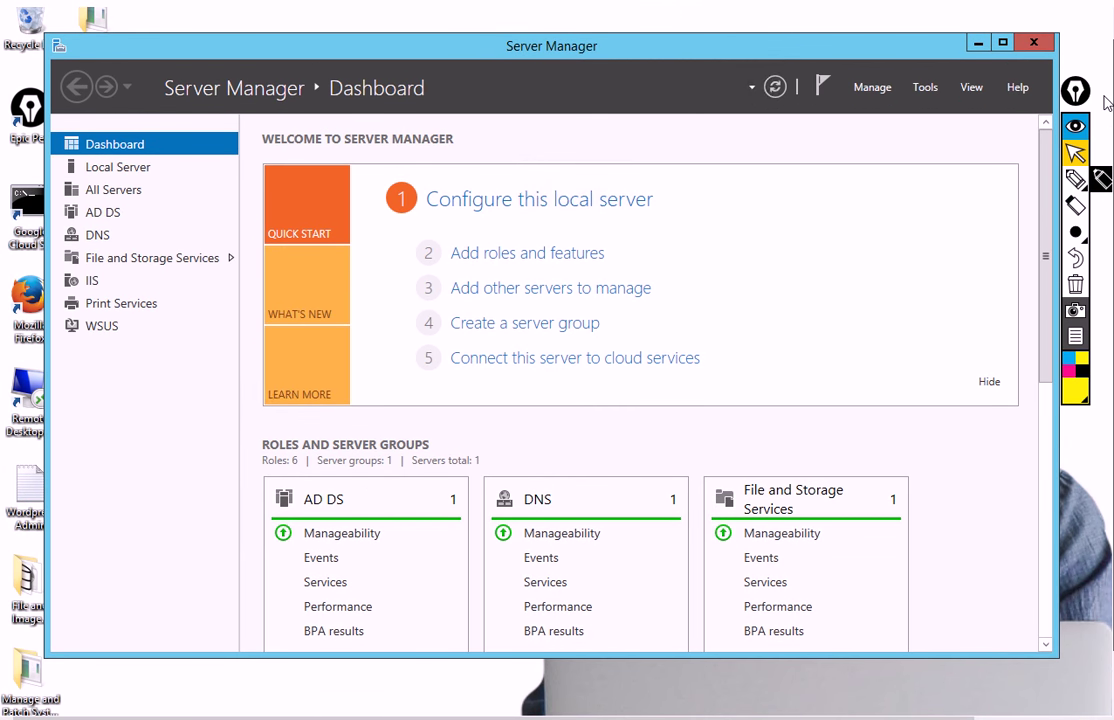
Close Server Manager to return to the Windows desktop
{"action": "left_click", "coordinate": [1036, 45]}
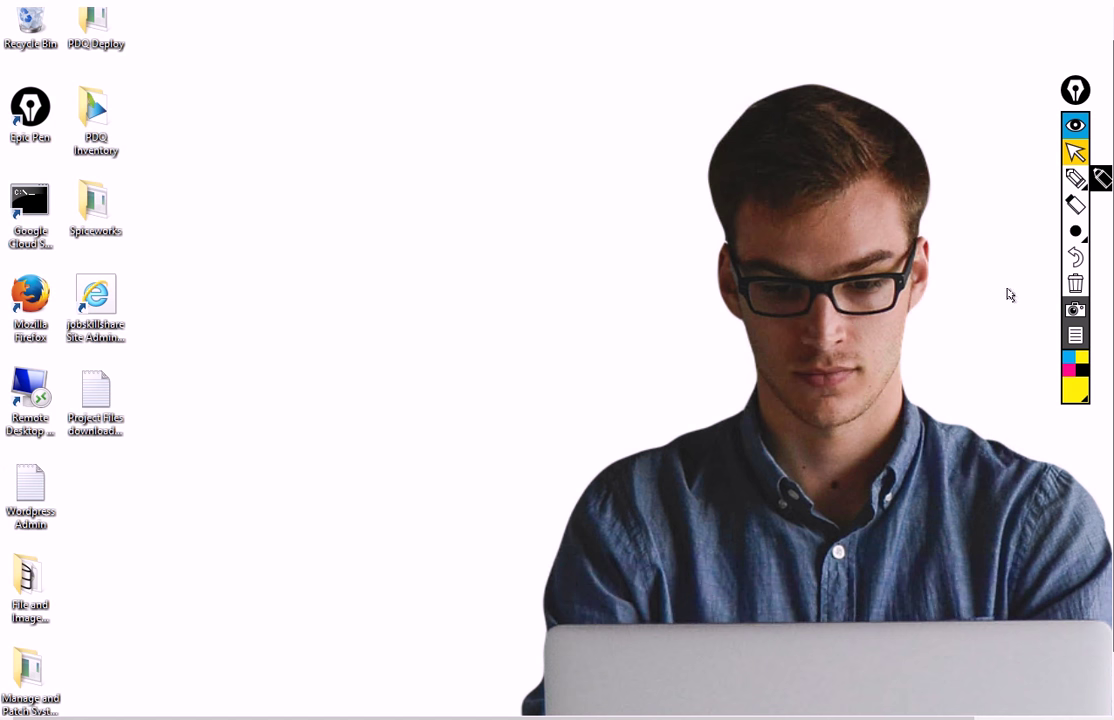
{"action": "mouse_move", "coordinate": [1075, 231]}
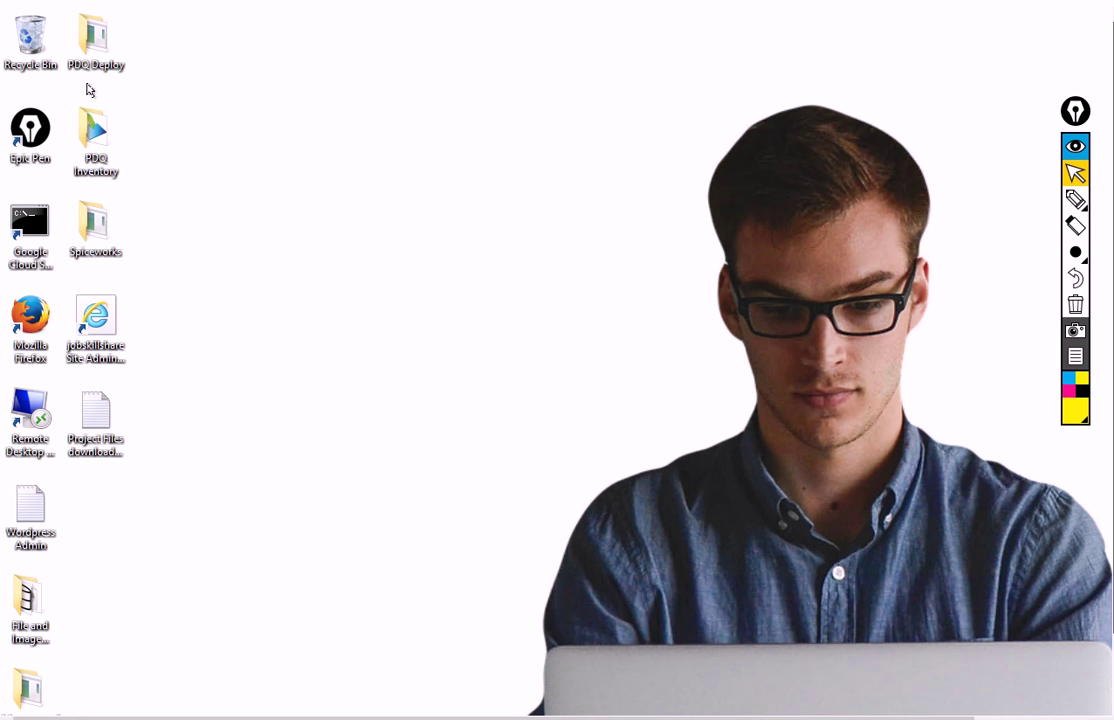
Open the PDQ Deploy desktop folder and nudge its window up and left
{"action": "left_click", "coordinate": [100, 58]}
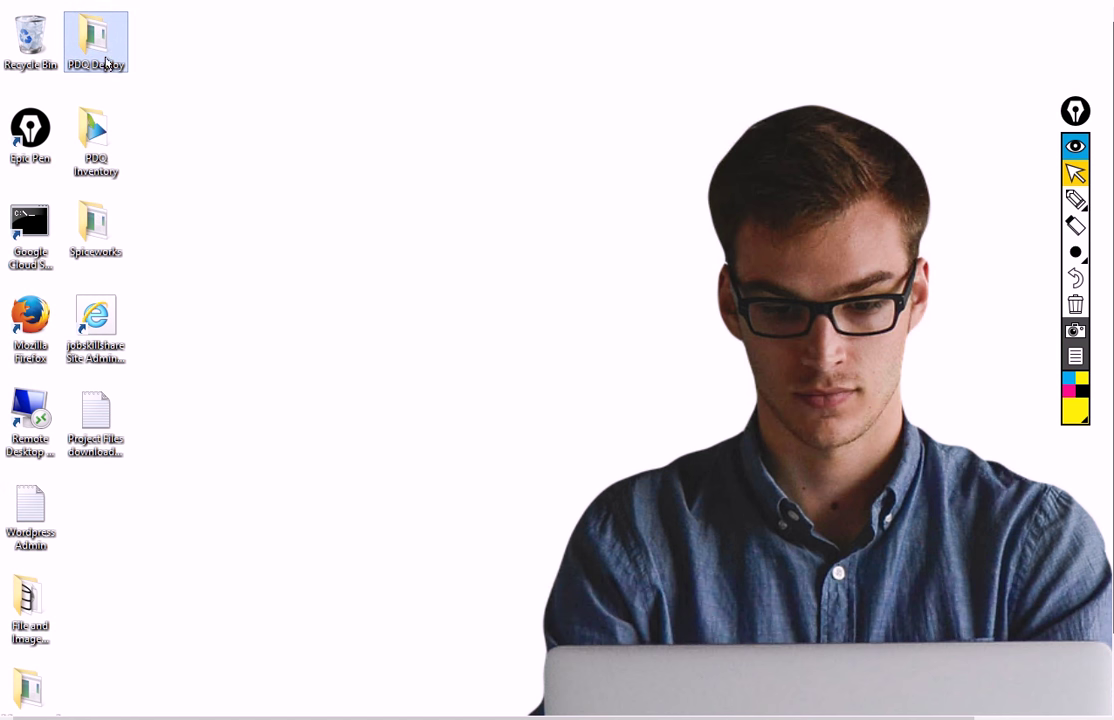
{"action": "double_click", "coordinate": [106, 64]}
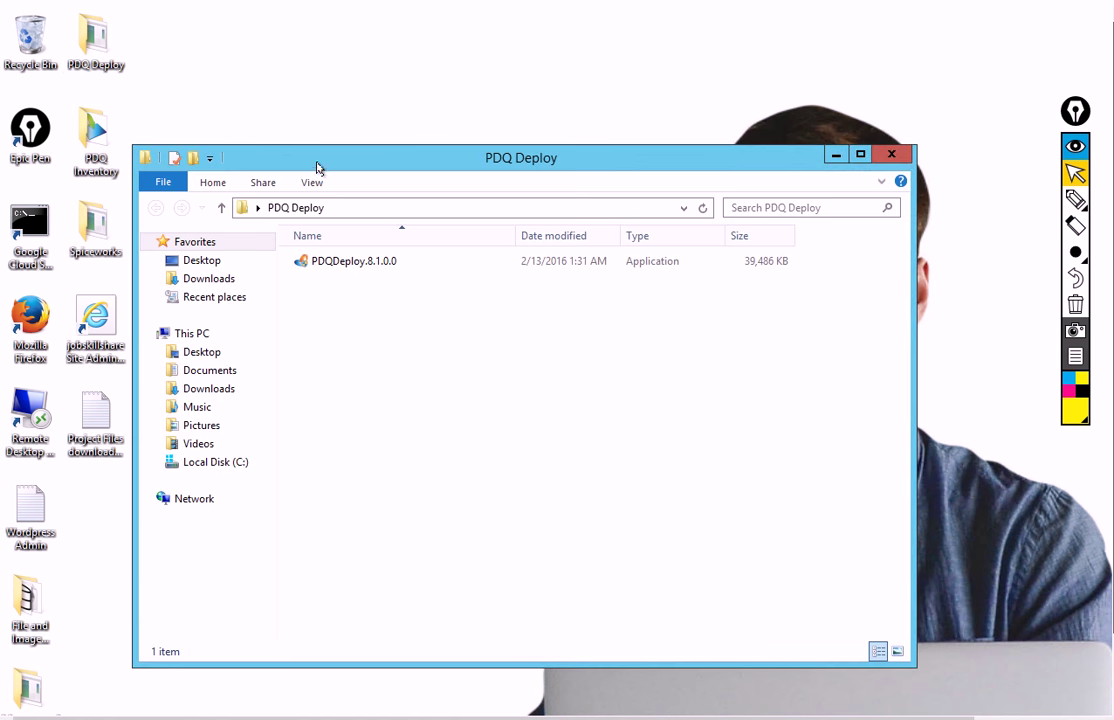
{"action": "left_click_drag", "start_coordinate": [316, 167], "coordinate": [298, 143]}
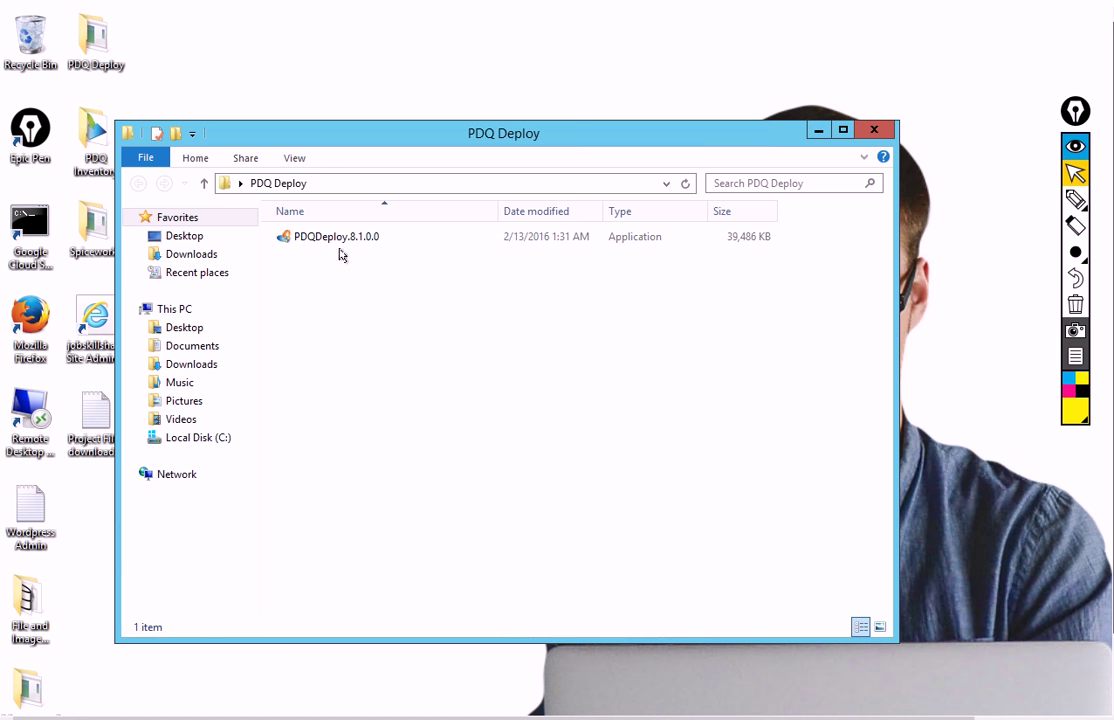
Run the PDQDeploy.8.1.0.0 installer, accept the licence terms, install, and finish
{"action": "double_click", "coordinate": [324, 238]}
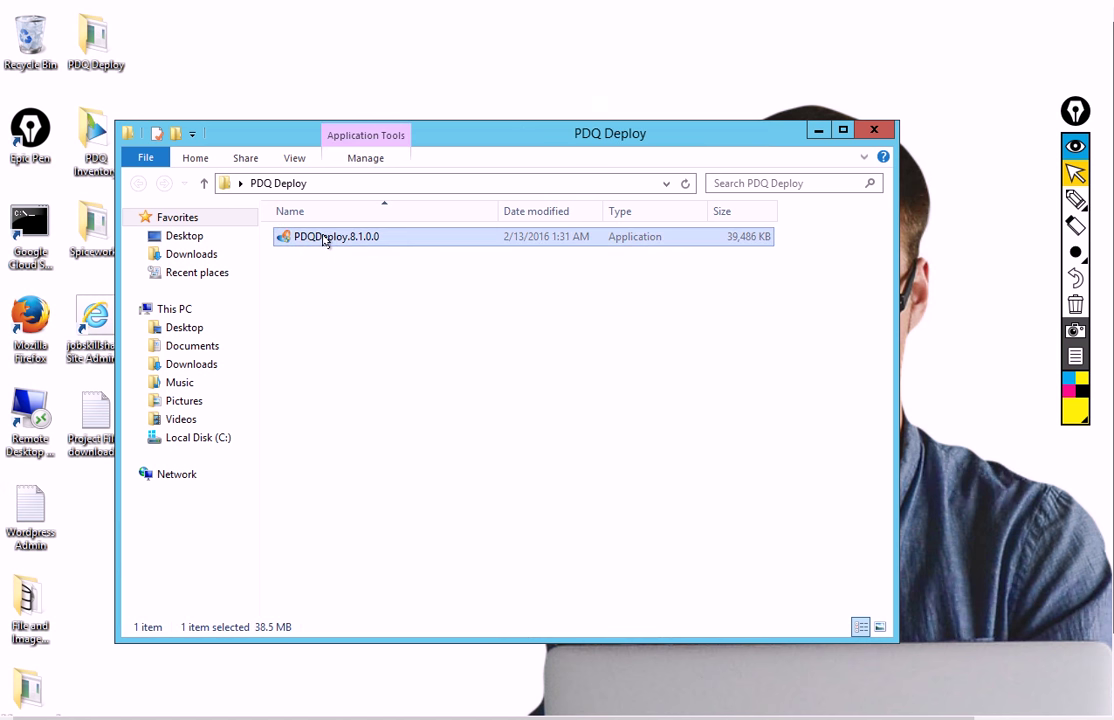
{"action": "left_click", "coordinate": [702, 430]}
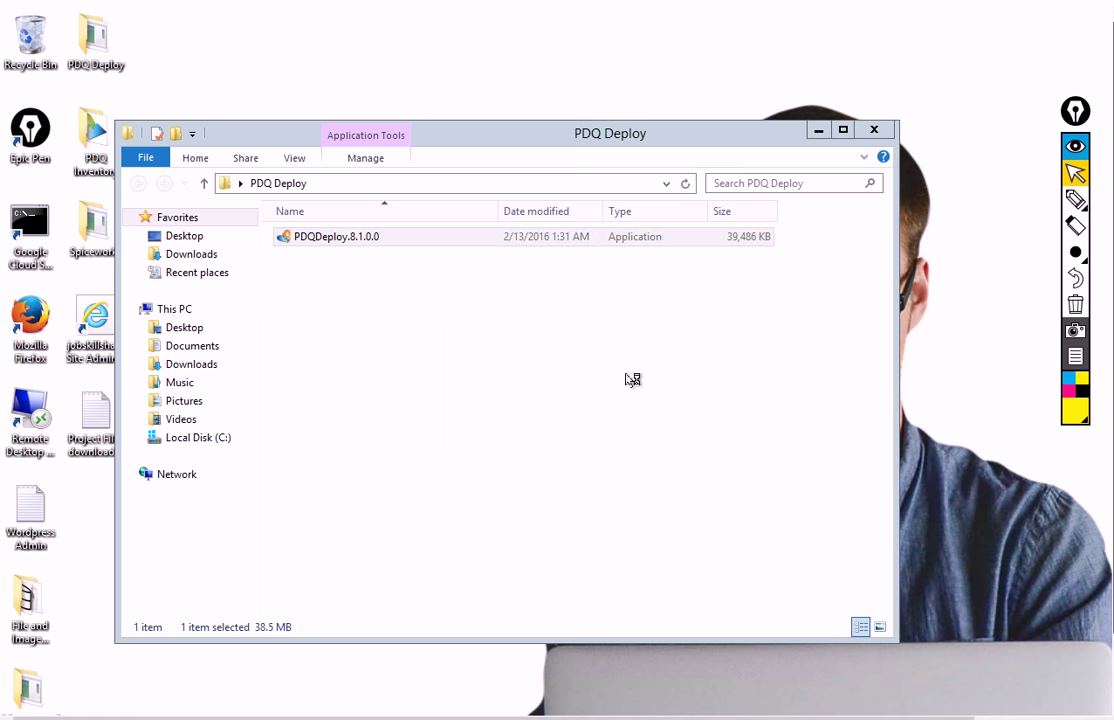
{"action": "left_click", "coordinate": [734, 528]}
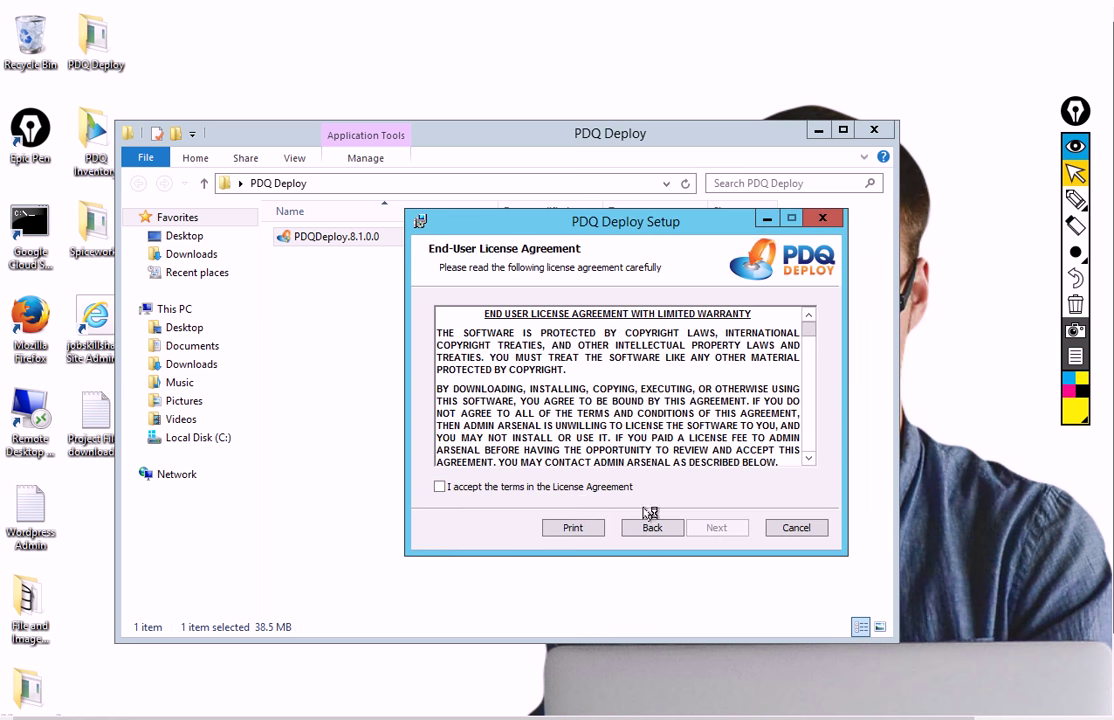
{"action": "left_click", "coordinate": [497, 487]}
{"action": "left_click", "coordinate": [690, 527]}
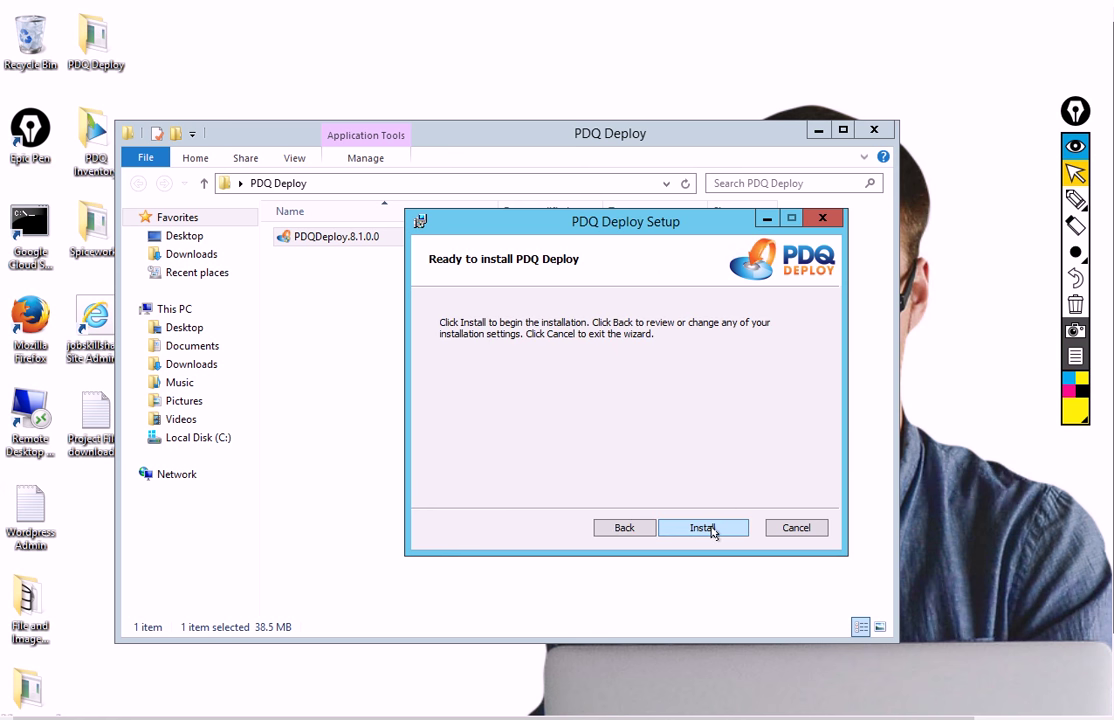
{"action": "left_click", "coordinate": [714, 530]}
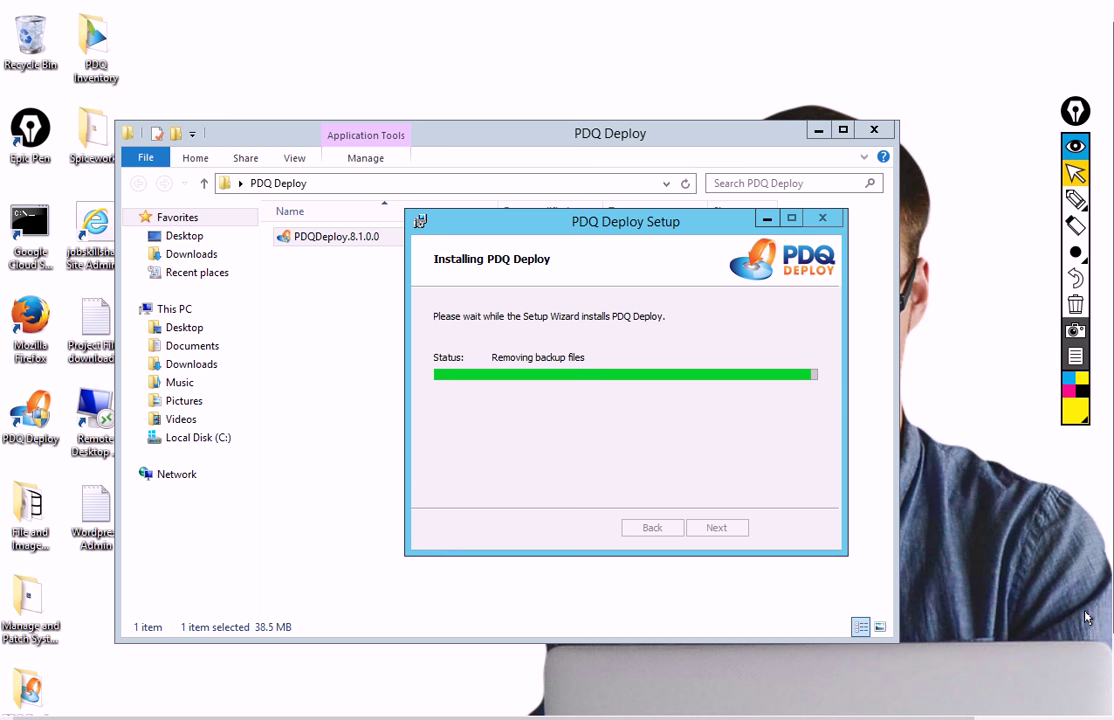
{"action": "left_click", "coordinate": [717, 528]}
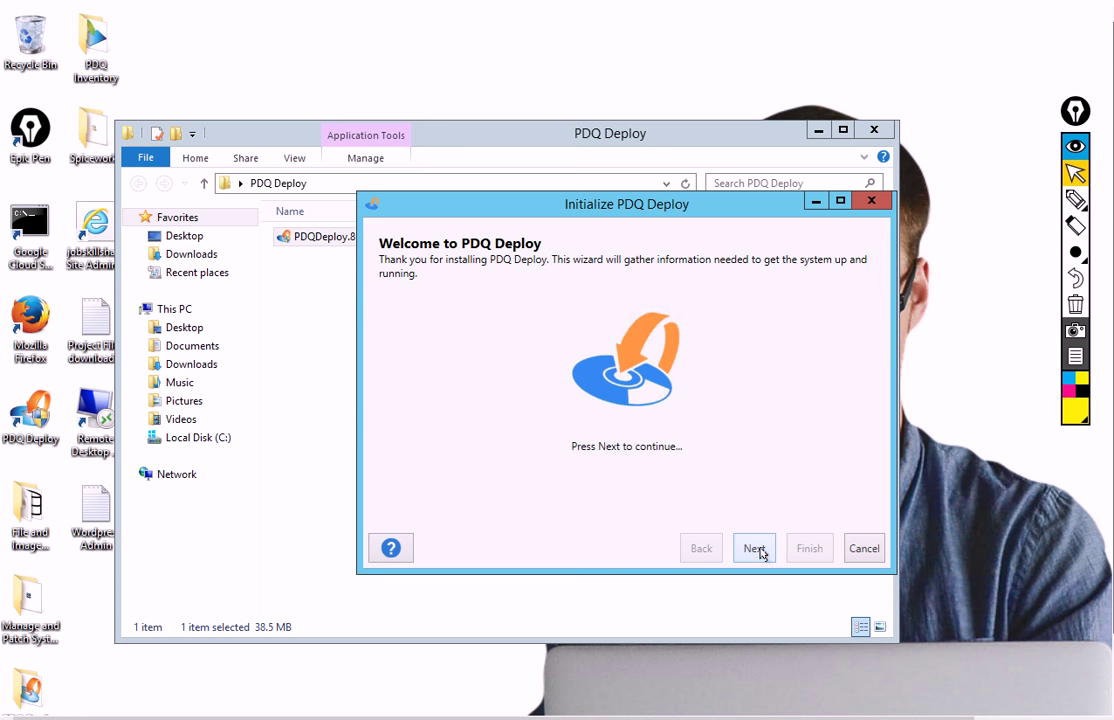
Initialize PDQ Deploy in Free Mode using the helpdesk domain account's credentials
{"action": "left_click", "coordinate": [748, 549]}
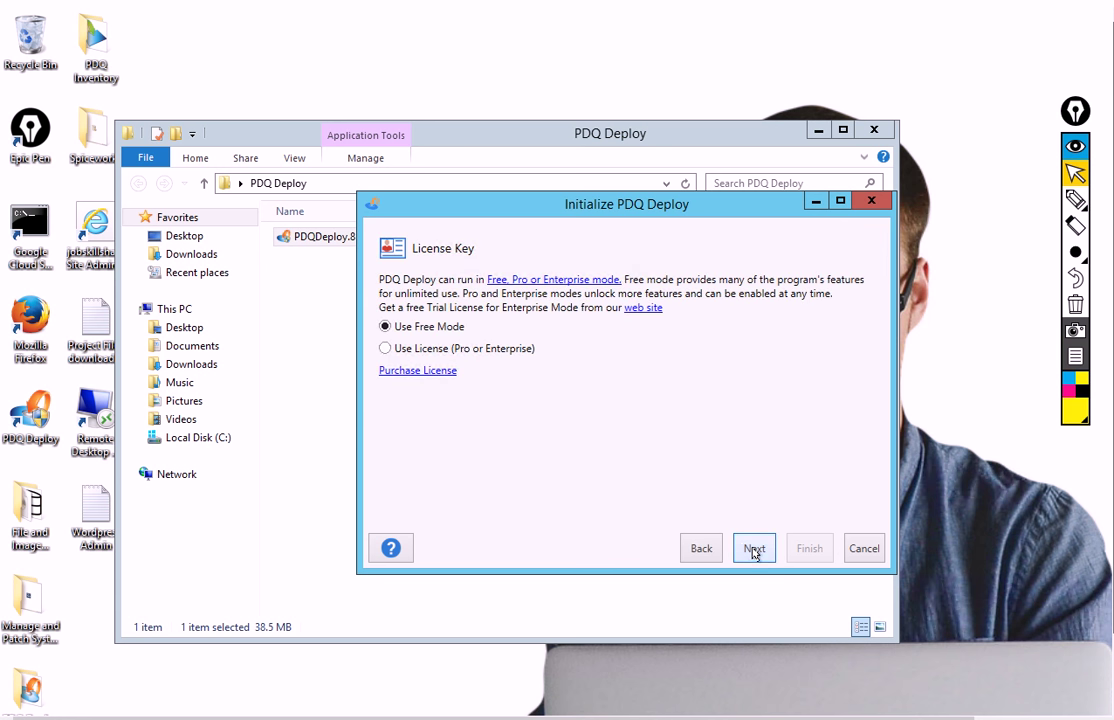
{"action": "left_click", "coordinate": [754, 549]}
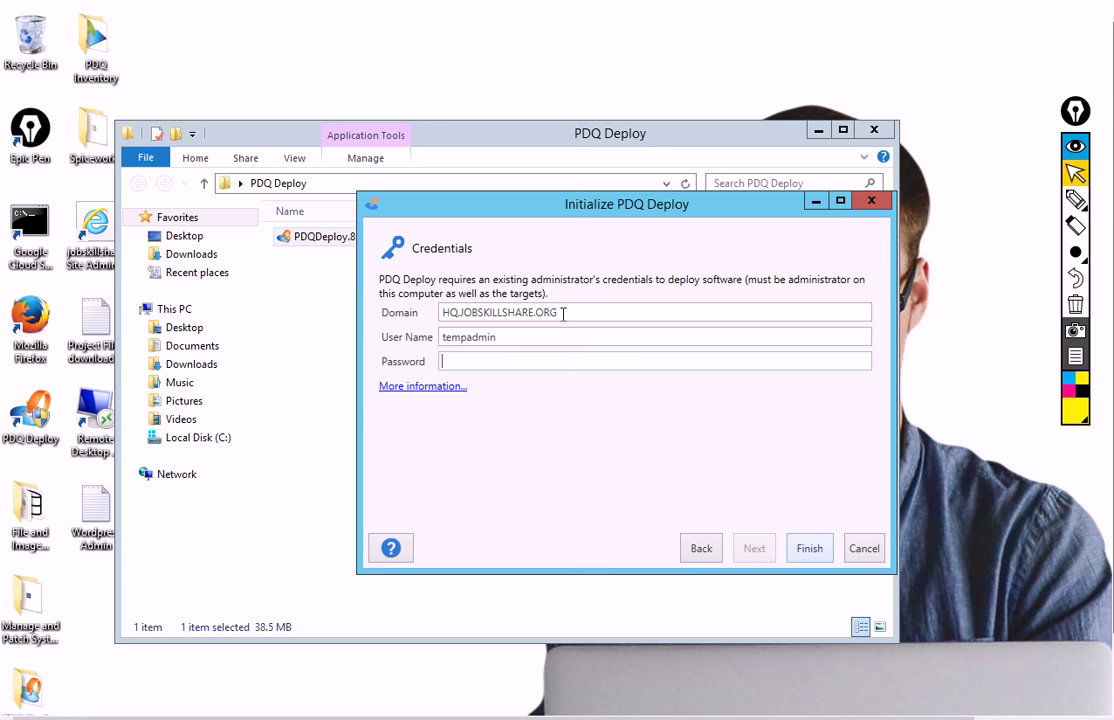
{"action": "left_click_drag", "start_coordinate": [563, 314], "coordinate": [431, 341]}
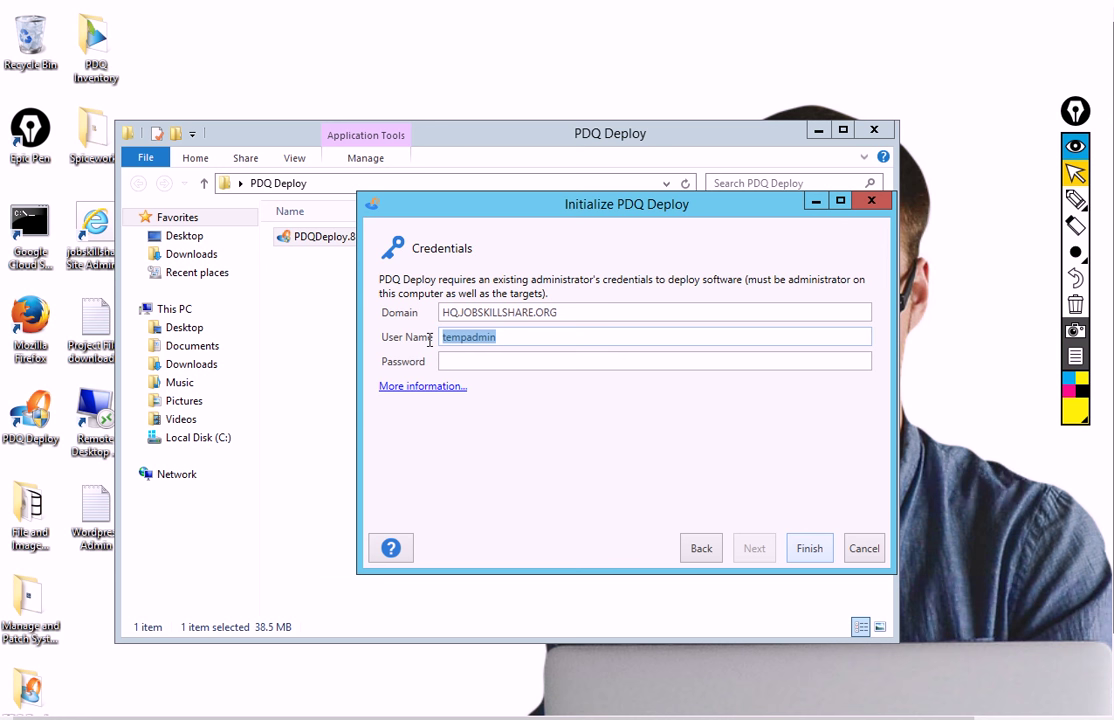
{"action": "key", "text": "BackSpace"}
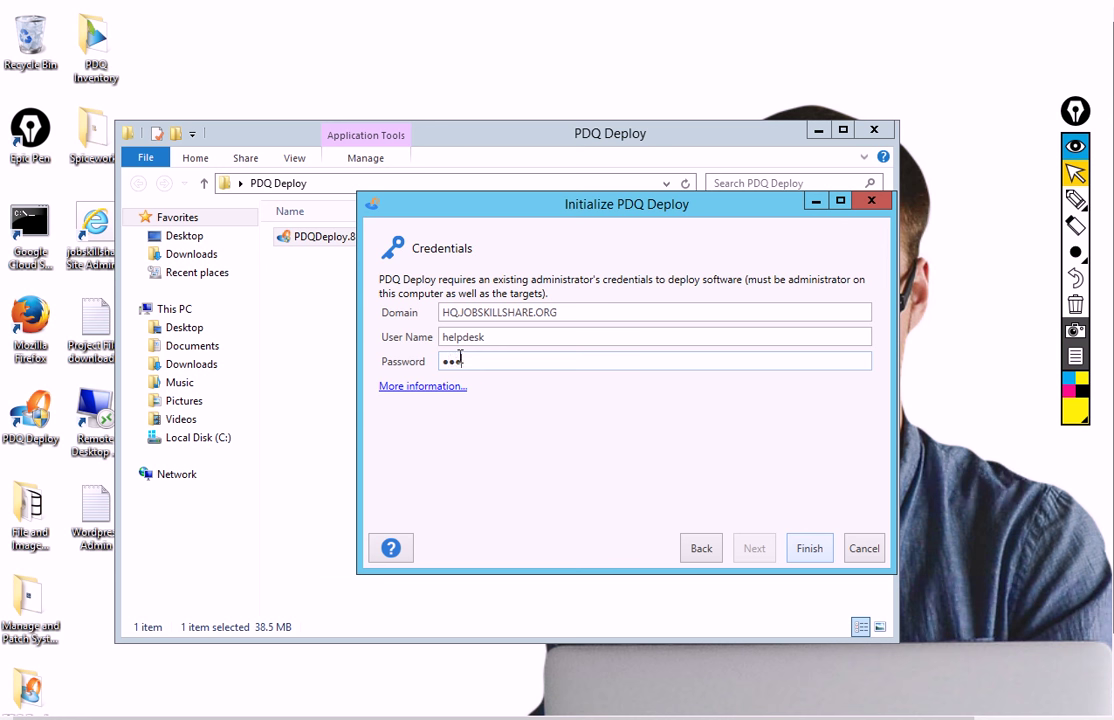
{"action": "left_click", "coordinate": [810, 548]}
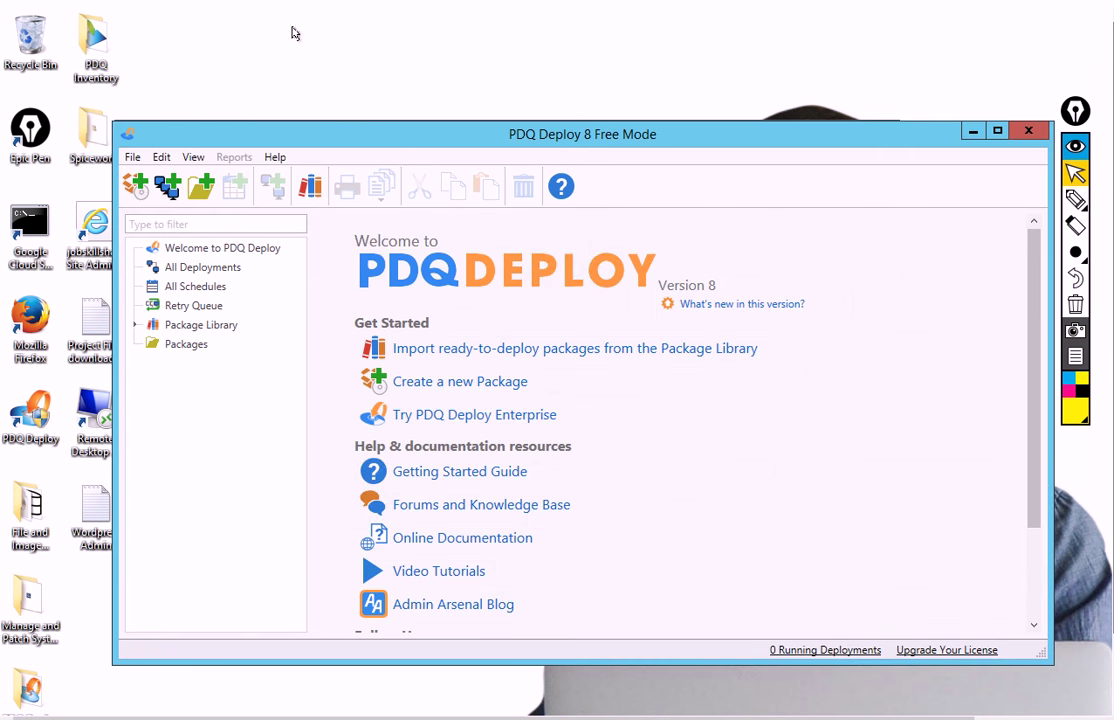
Move PDQ Deploy to the screen top, enlarge it, expand Package Library categories and vendors, select Imaging
{"action": "left_click_drag", "start_coordinate": [272, 132], "coordinate": [269, 25]}
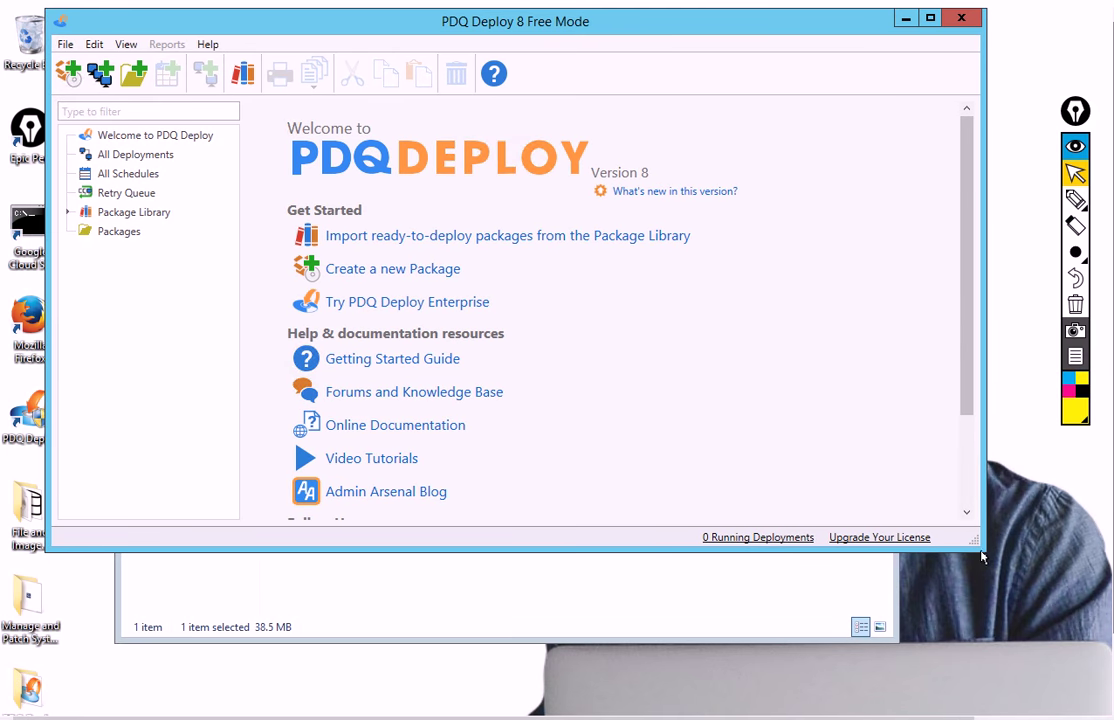
{"action": "left_click_drag", "start_coordinate": [982, 557], "coordinate": [1047, 650]}
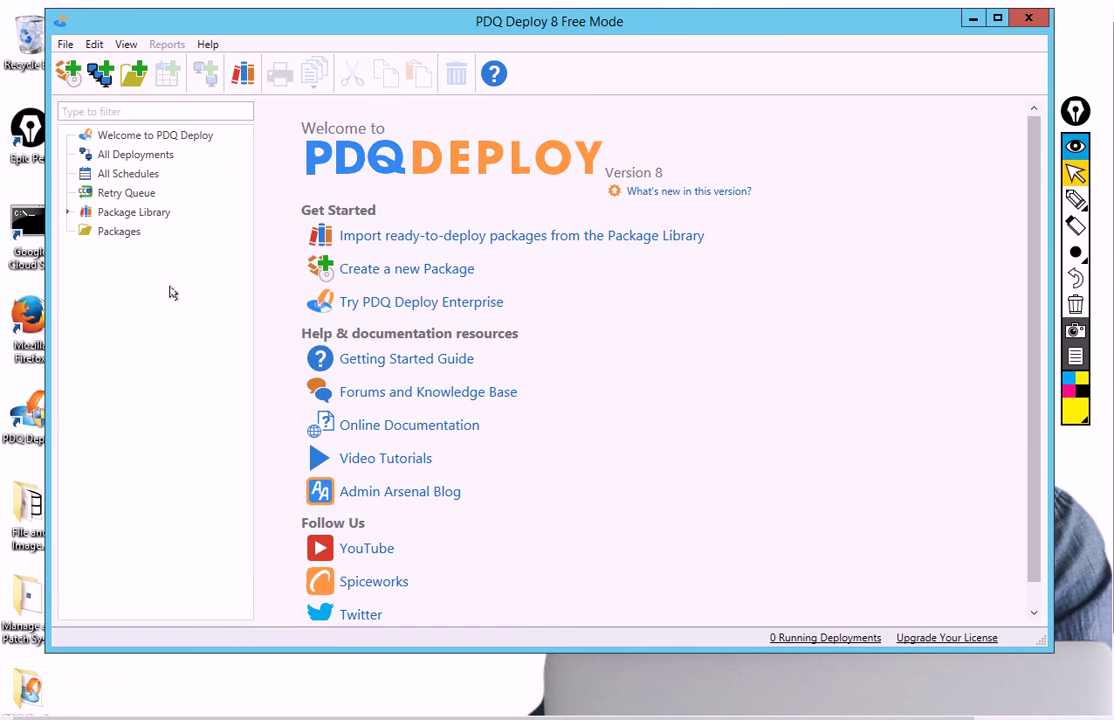
{"action": "left_click", "coordinate": [67, 212]}
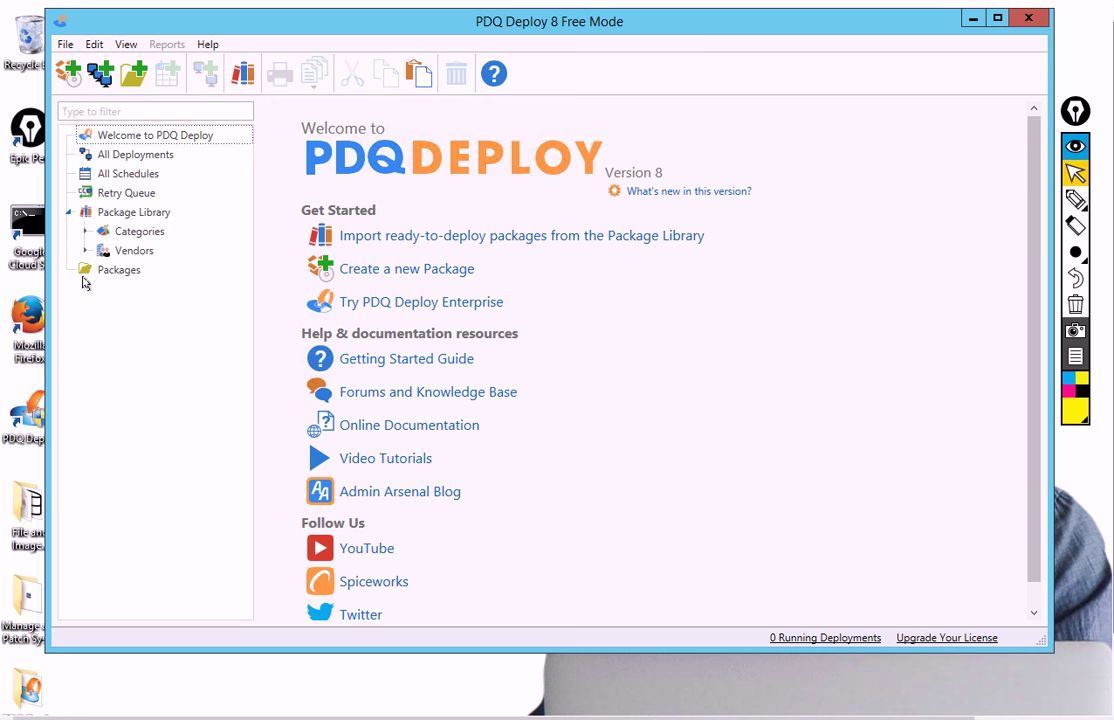
{"action": "left_click", "coordinate": [85, 231]}
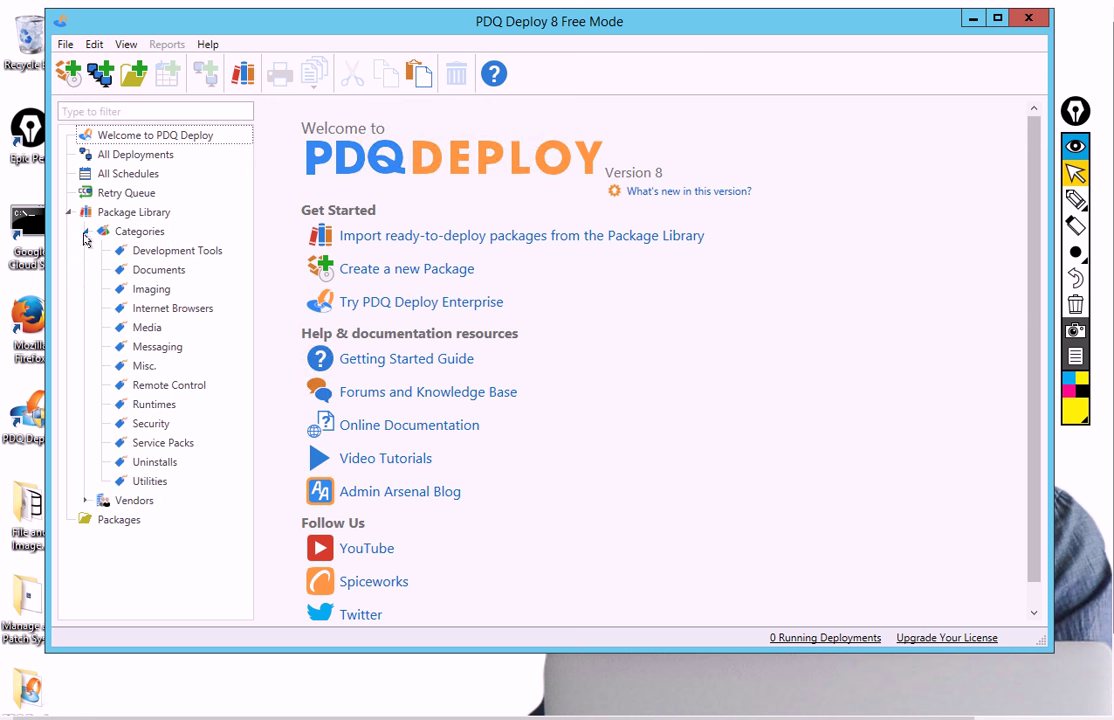
{"action": "left_click", "coordinate": [85, 500]}
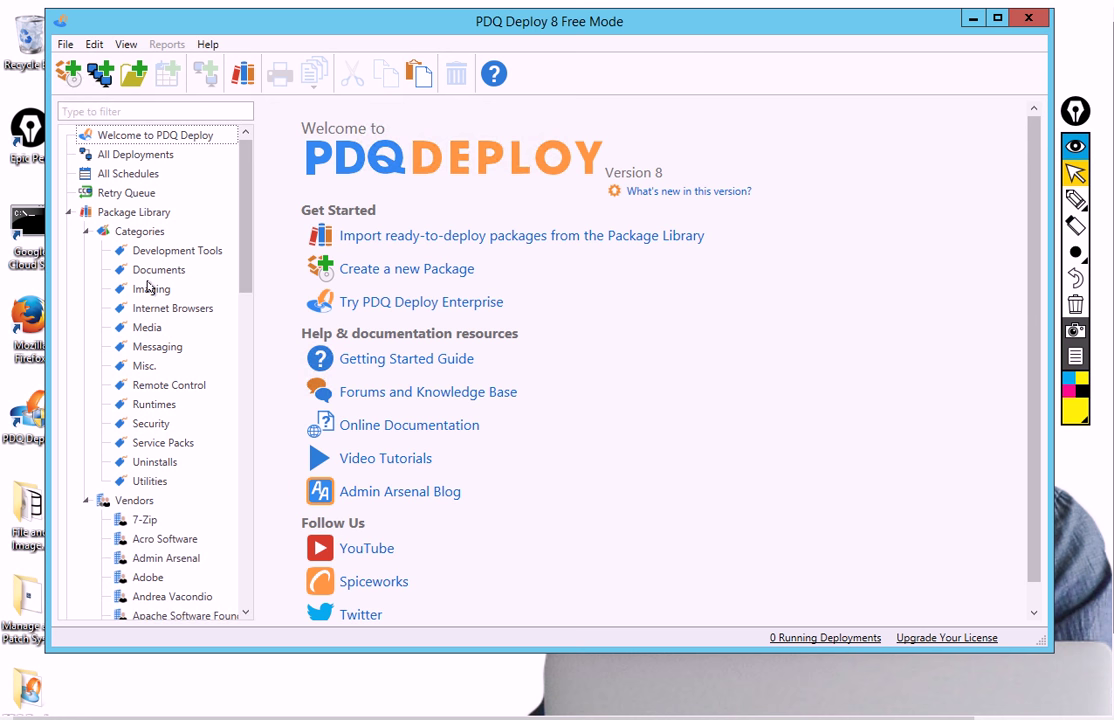
{"action": "left_click", "coordinate": [149, 290]}
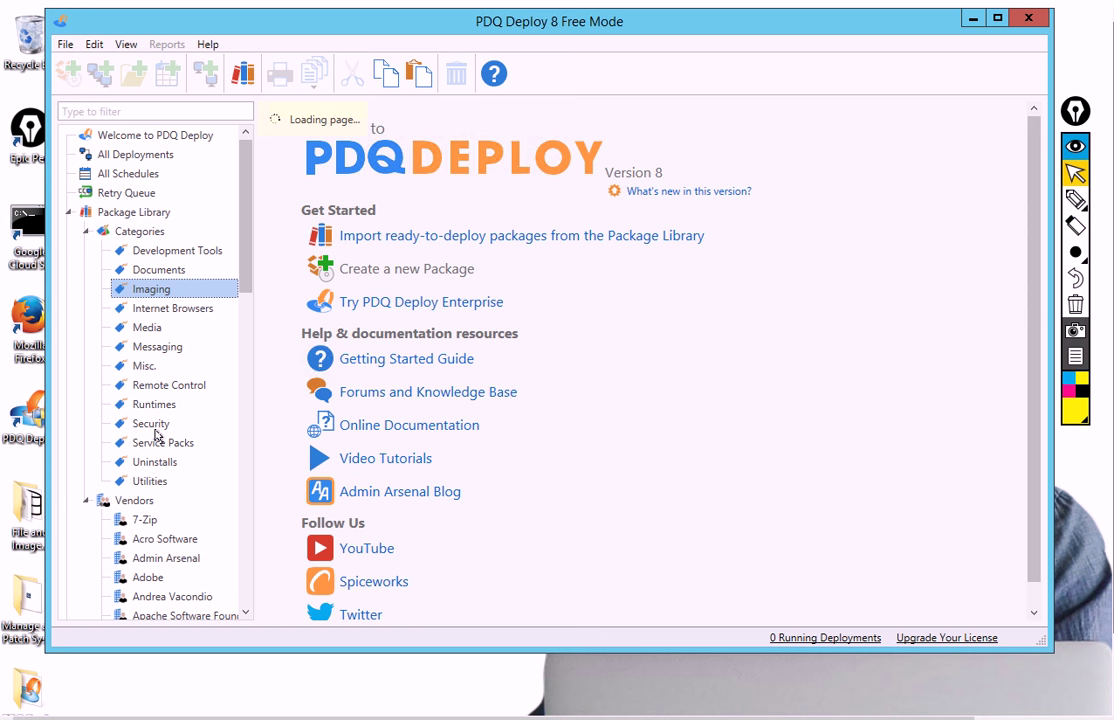
View 7-Zip packages, then the full Package Library; check Adobe Flash for IE and browse the list
{"action": "left_click", "coordinate": [150, 520]}
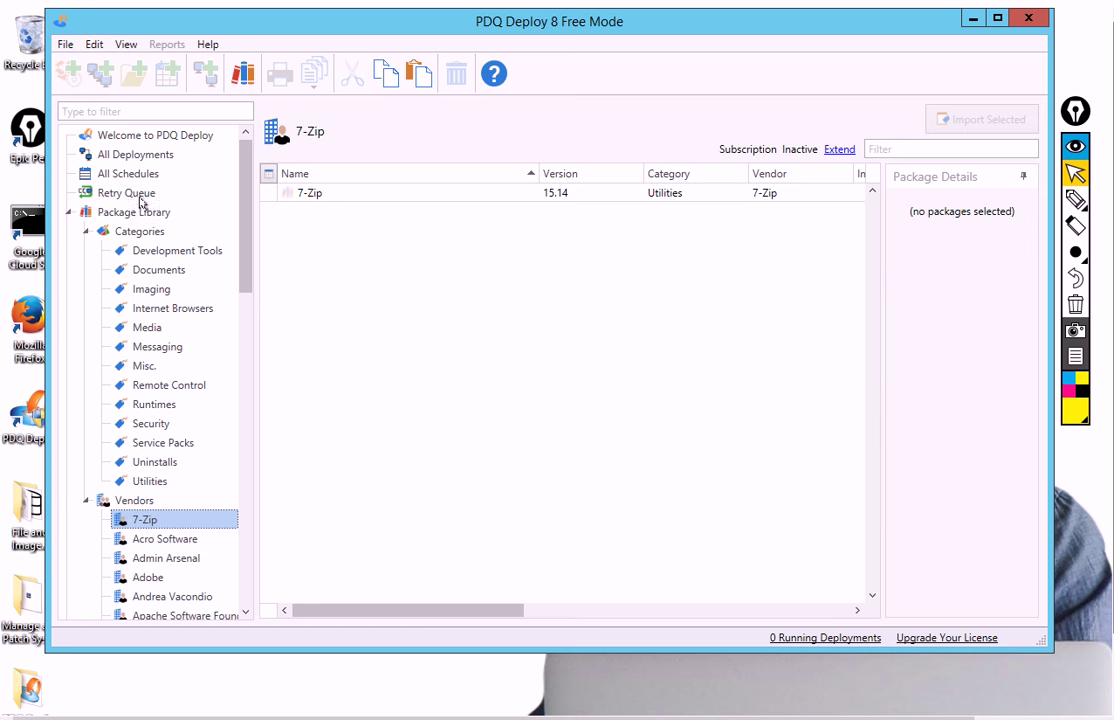
{"action": "left_click", "coordinate": [112, 213]}
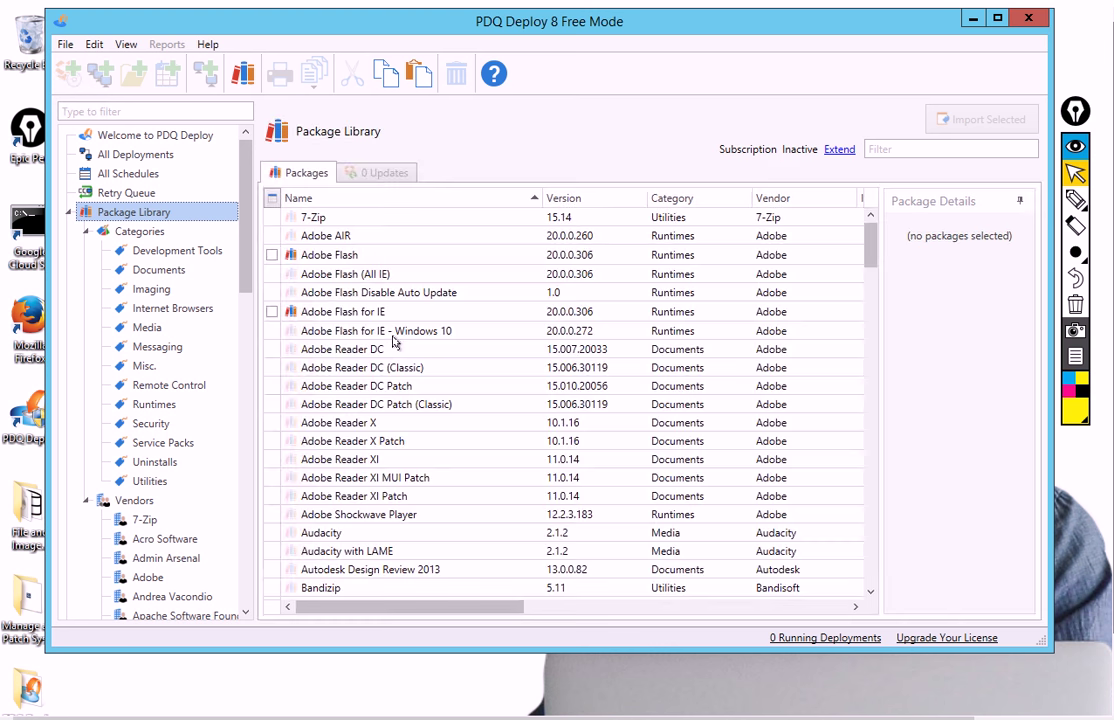
{"action": "left_click", "coordinate": [272, 312]}
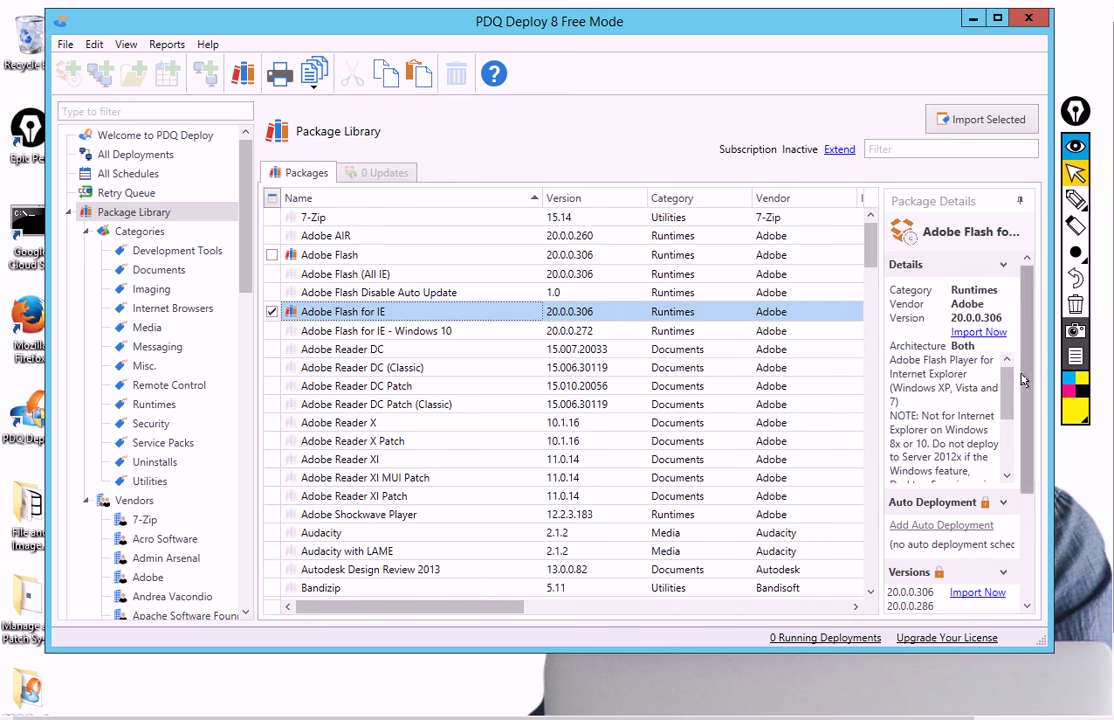
{"action": "scroll", "coordinate": [1029, 486], "scroll_direction": "down", "scroll_amount": 3}
{"action": "left_click", "coordinate": [445, 391]}
{"action": "scroll", "coordinate": [443, 420], "scroll_direction": "down", "scroll_amount": 13}
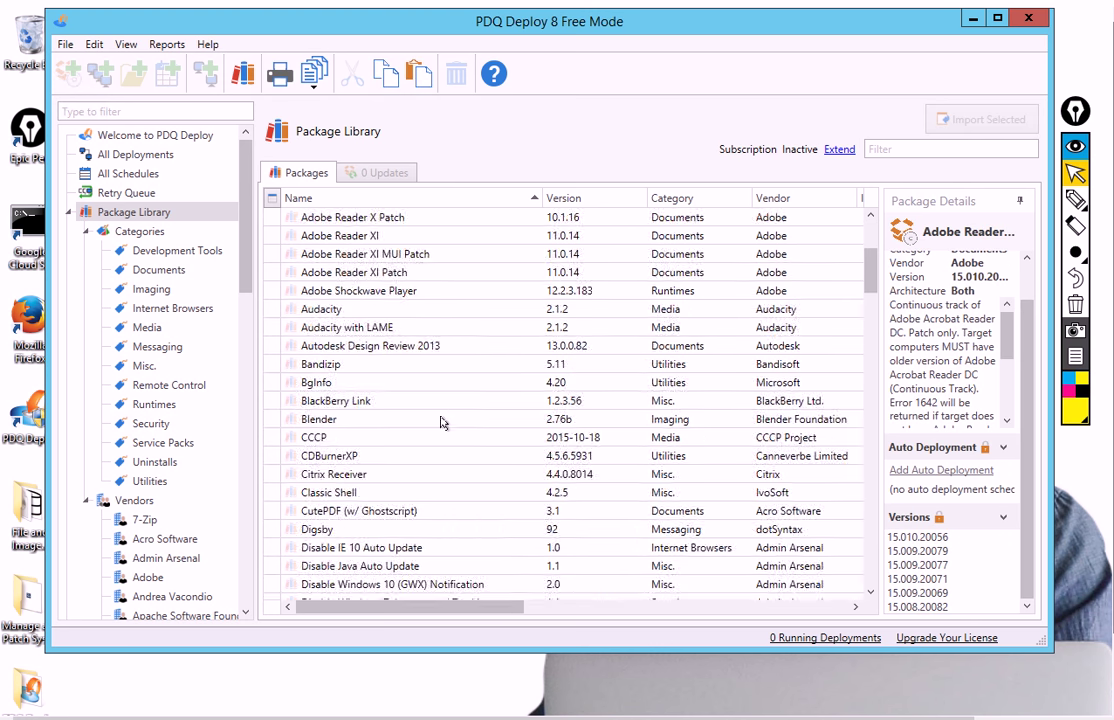
{"action": "scroll", "coordinate": [440, 430], "scroll_direction": "down", "scroll_amount": 20}
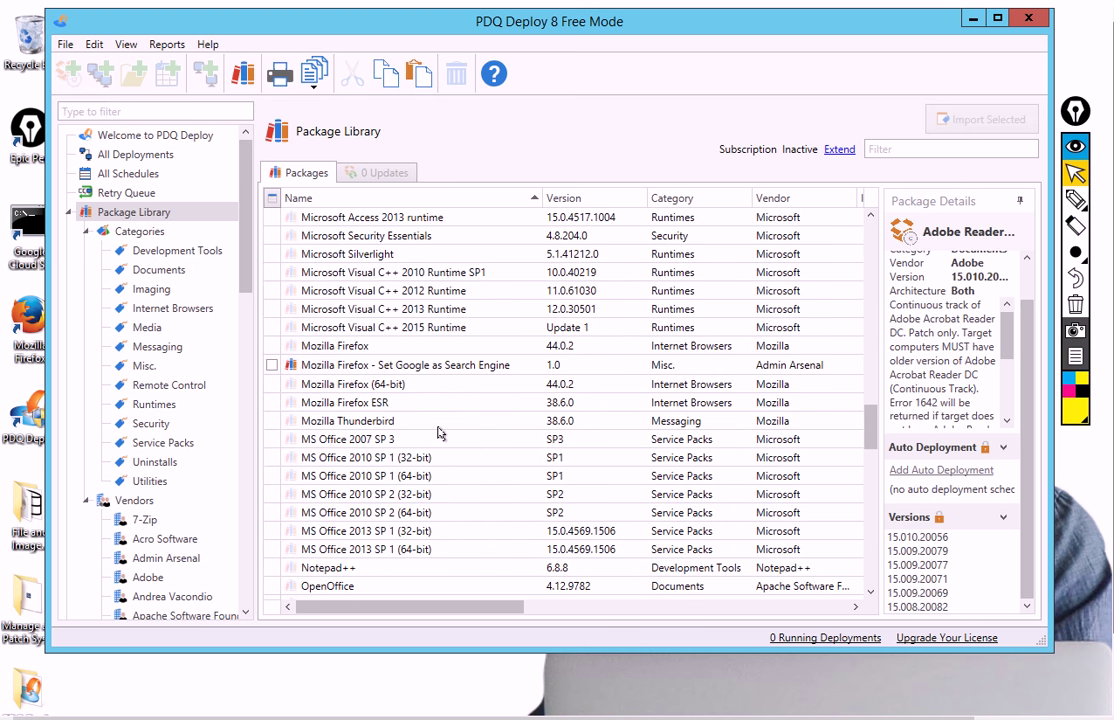
{"action": "scroll", "coordinate": [440, 430], "scroll_direction": "down", "scroll_amount": 14}
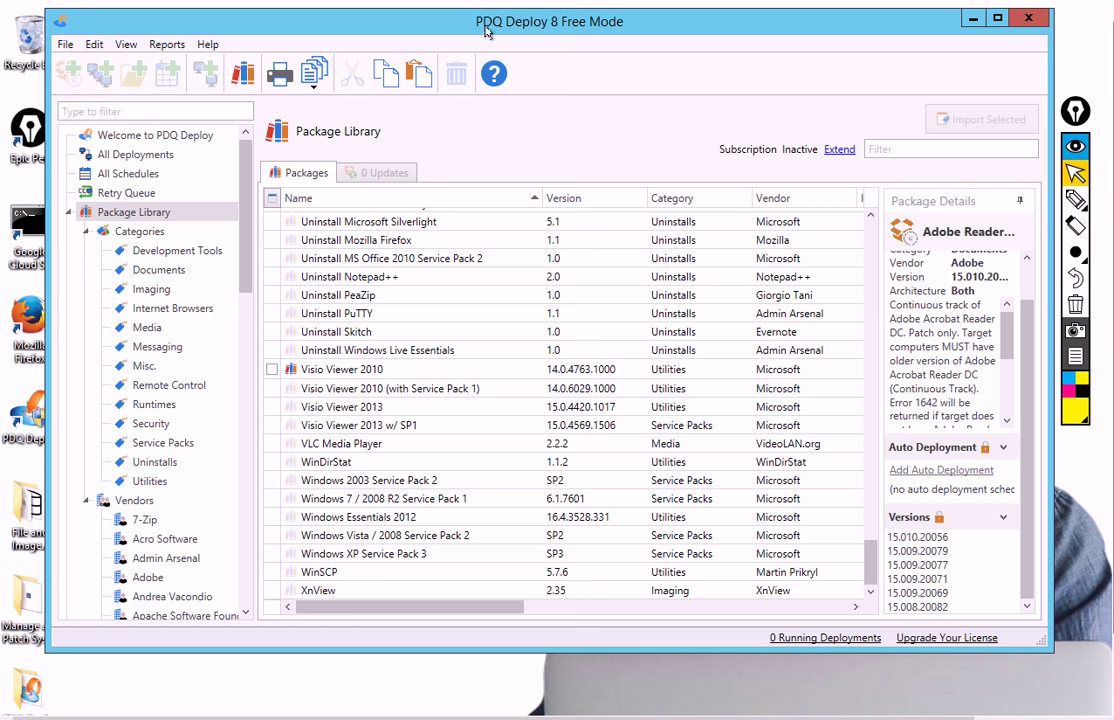
{"action": "left_click_drag", "start_coordinate": [487, 30], "coordinate": [473, 68]}
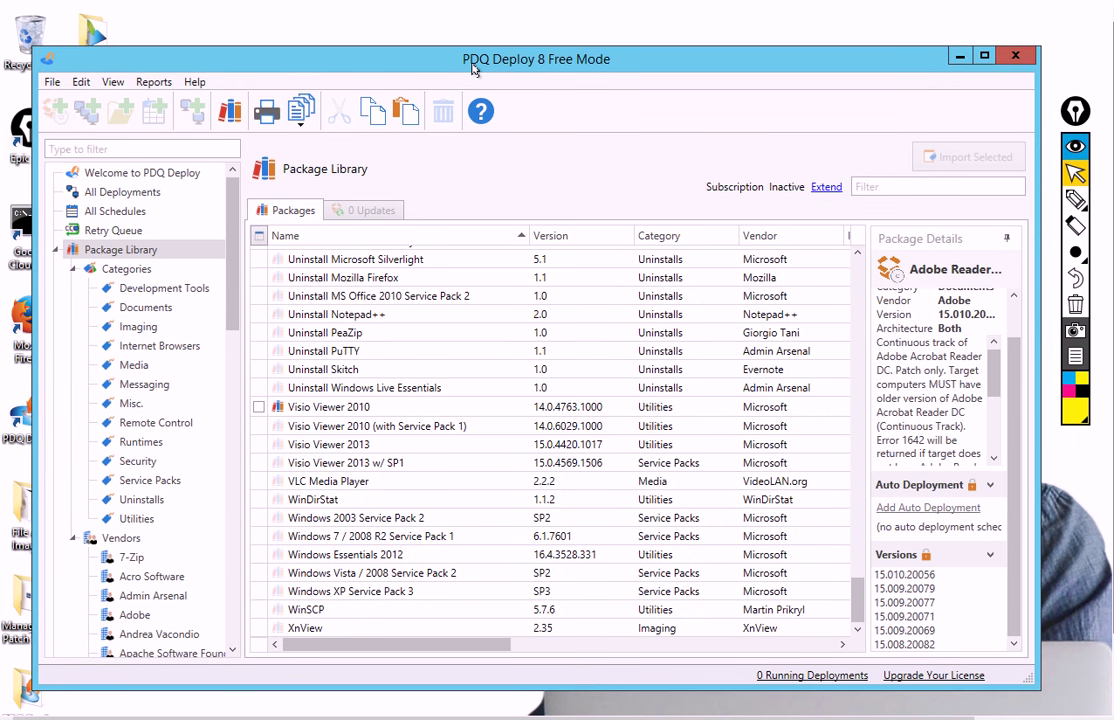
{"action": "mouse_move", "coordinate": [473, 68]}
{"action": "left_mouse_down"}
{"action": "mouse_move", "coordinate": [472, 22]}
{"action": "mouse_move", "coordinate": [468, 53]}
{"action": "left_mouse_up"}
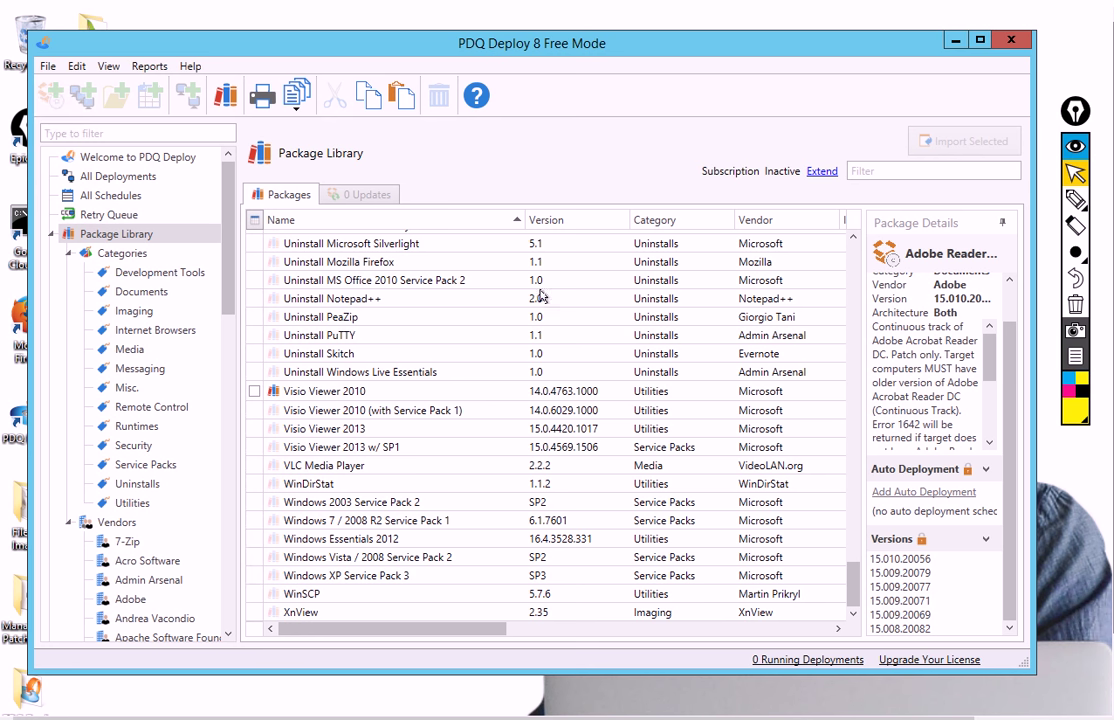
{"action": "scroll", "coordinate": [310, 400], "scroll_direction": "up", "scroll_amount": 5}
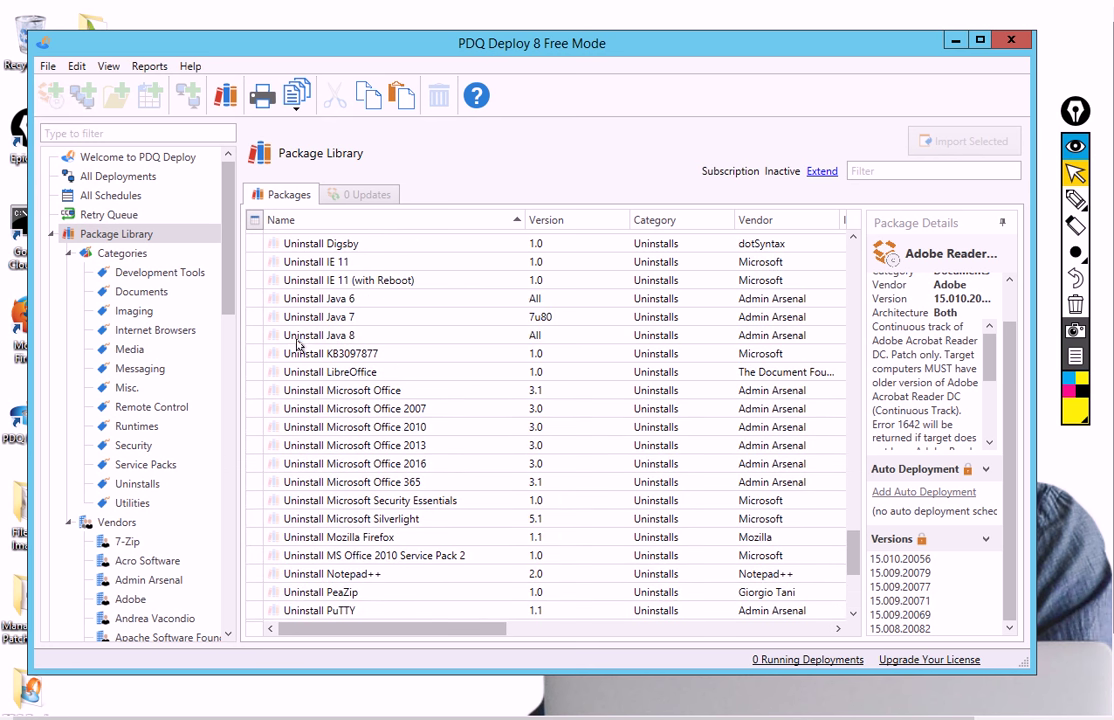
{"action": "left_click", "coordinate": [297, 340]}
{"action": "key", "text": "j"}
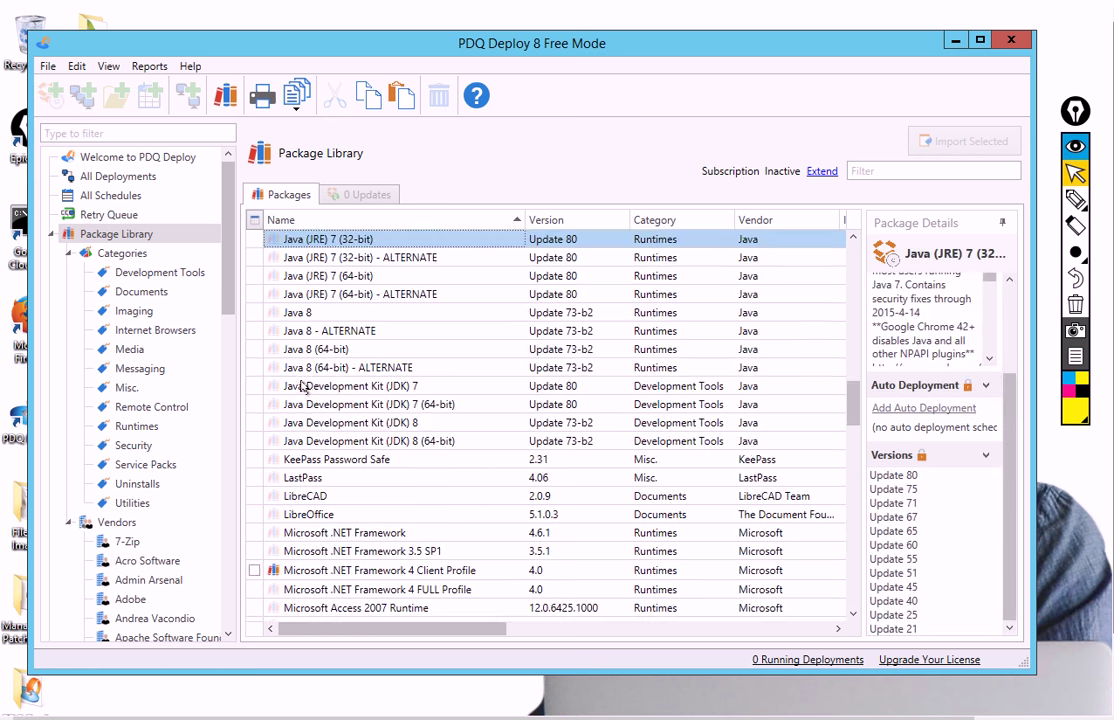
{"action": "left_click", "coordinate": [259, 316]}
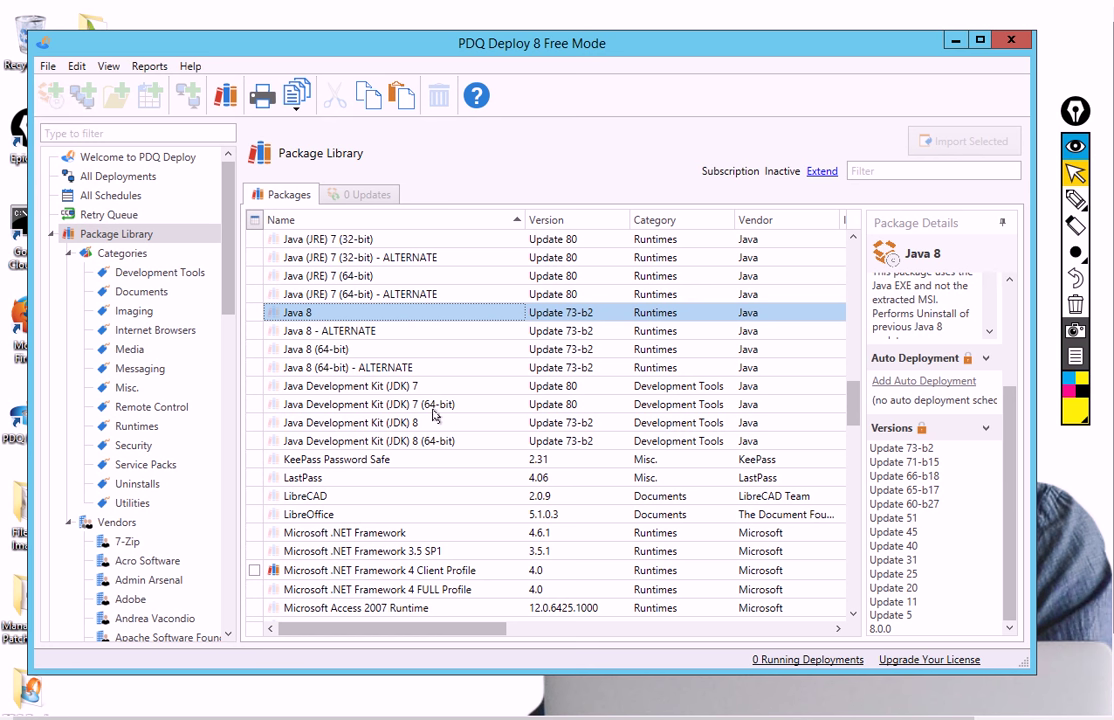
{"action": "scroll", "coordinate": [448, 435], "scroll_direction": "down", "scroll_amount": 2}
{"action": "scroll", "coordinate": [448, 435], "scroll_direction": "up", "scroll_amount": 4}
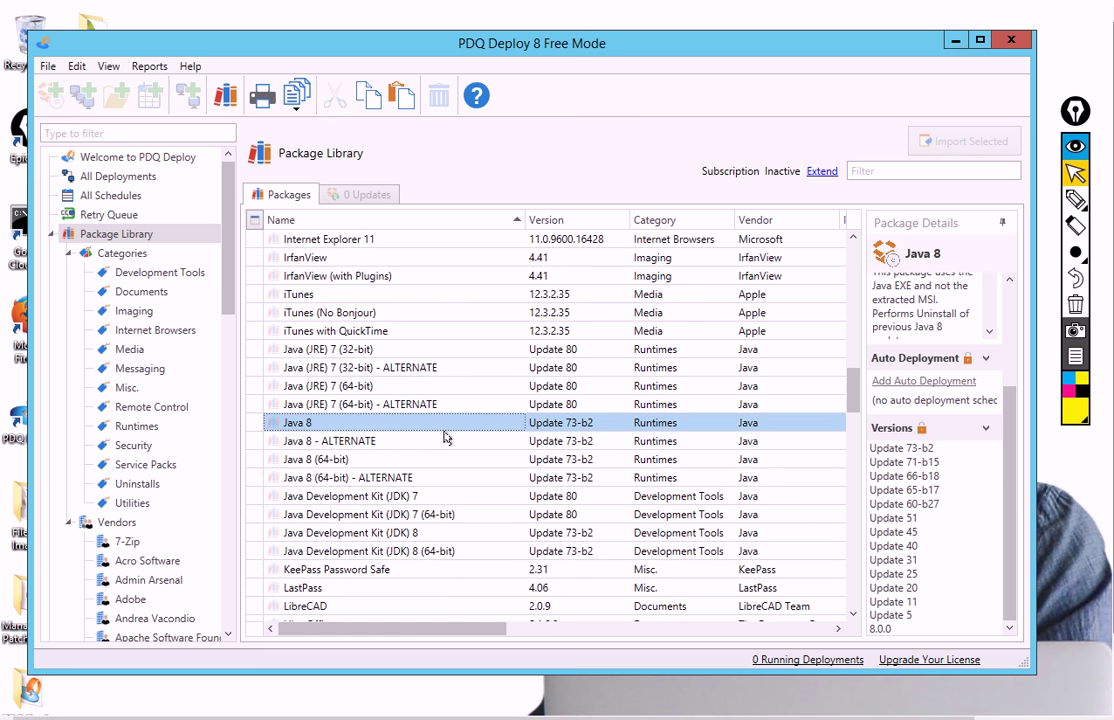
{"action": "scroll", "coordinate": [307, 340], "scroll_direction": "up", "scroll_amount": 10}
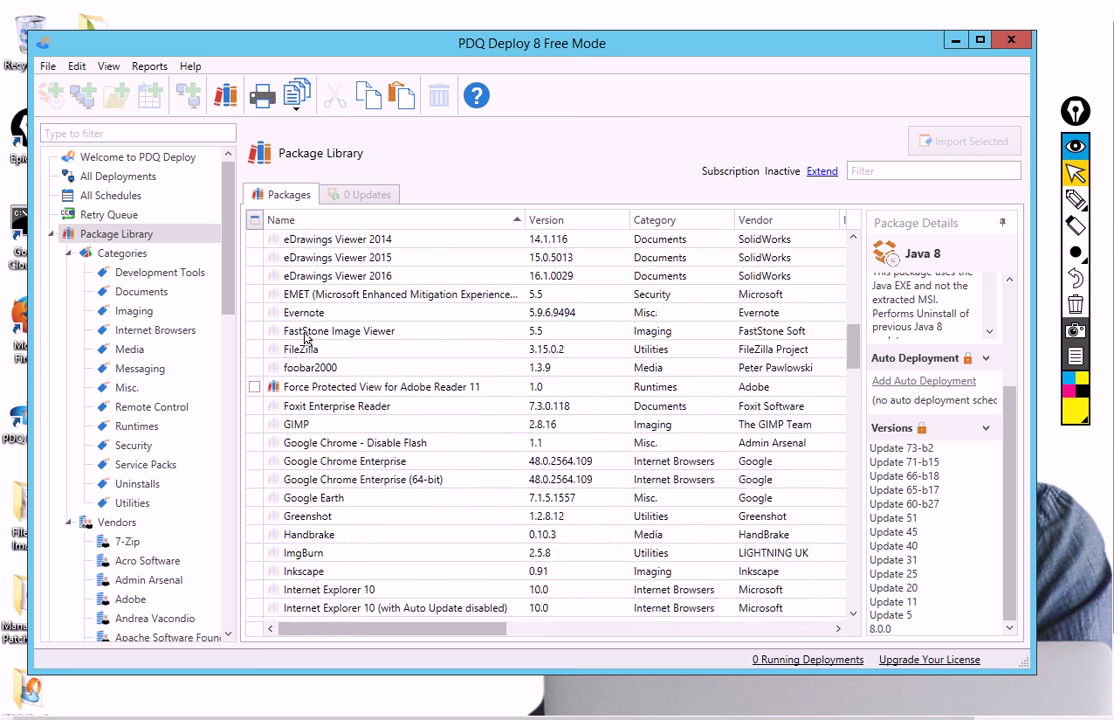
{"action": "scroll", "coordinate": [307, 340], "scroll_direction": "up", "scroll_amount": 4}
{"action": "scroll", "coordinate": [307, 340], "scroll_direction": "down", "scroll_amount": 11}
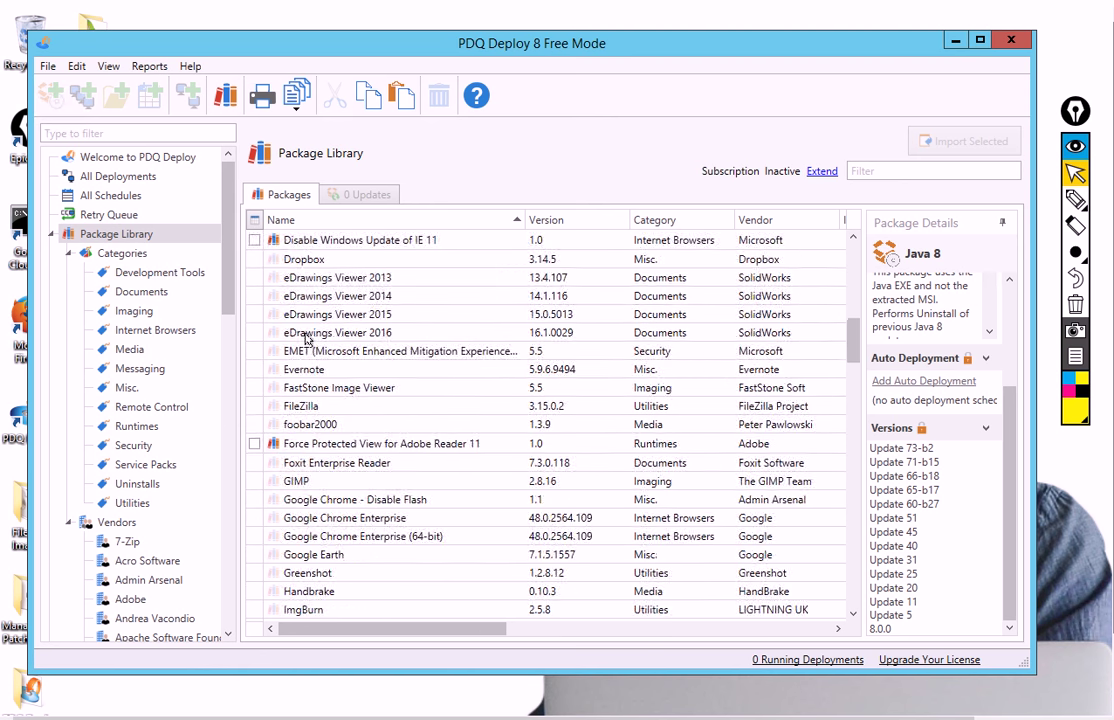
{"action": "scroll", "coordinate": [307, 340], "scroll_direction": "down", "scroll_amount": 7}
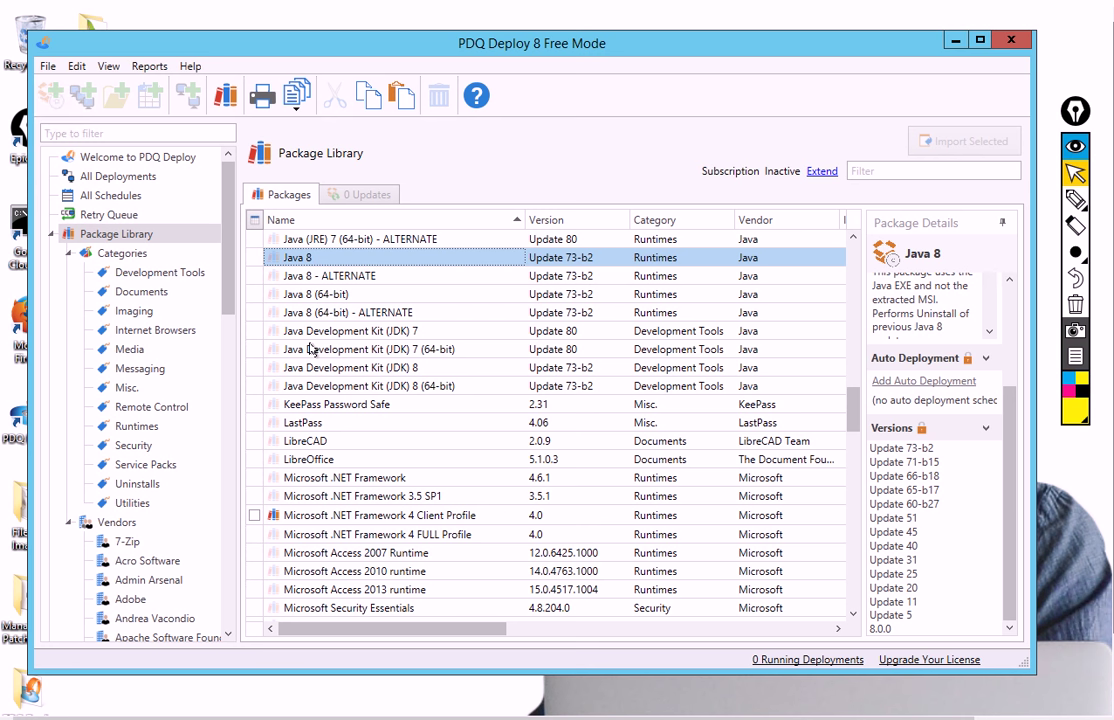
{"action": "scroll", "coordinate": [312, 347], "scroll_direction": "down", "scroll_amount": 12}
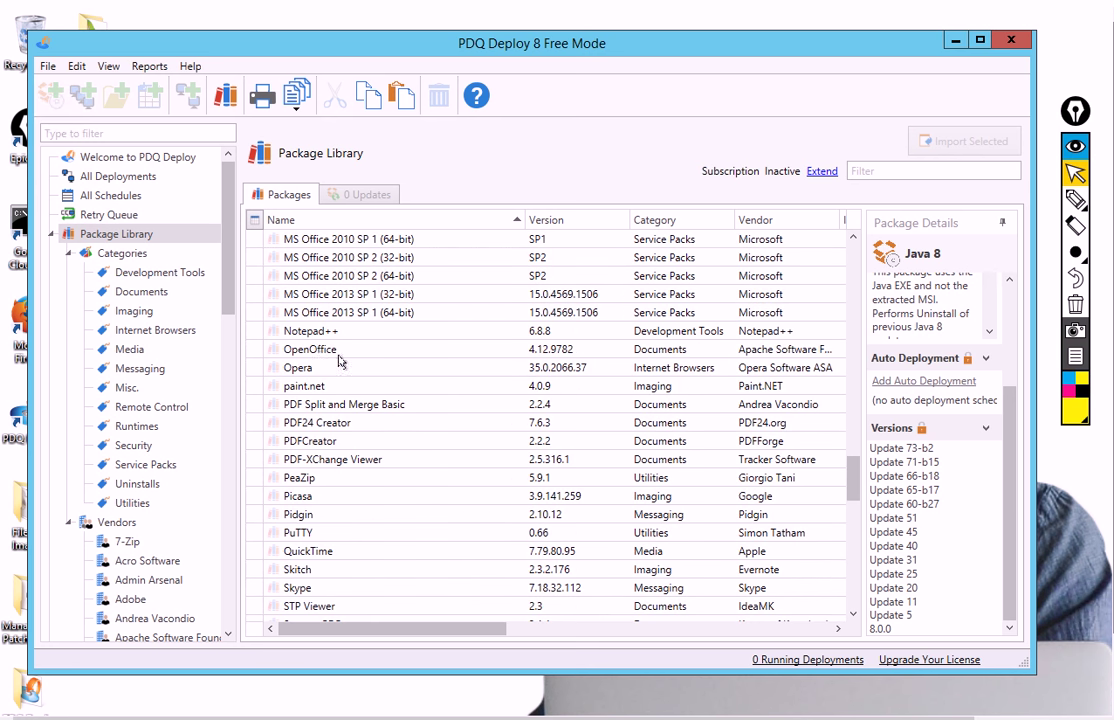
{"action": "scroll", "coordinate": [345, 352], "scroll_direction": "up", "scroll_amount": 2}
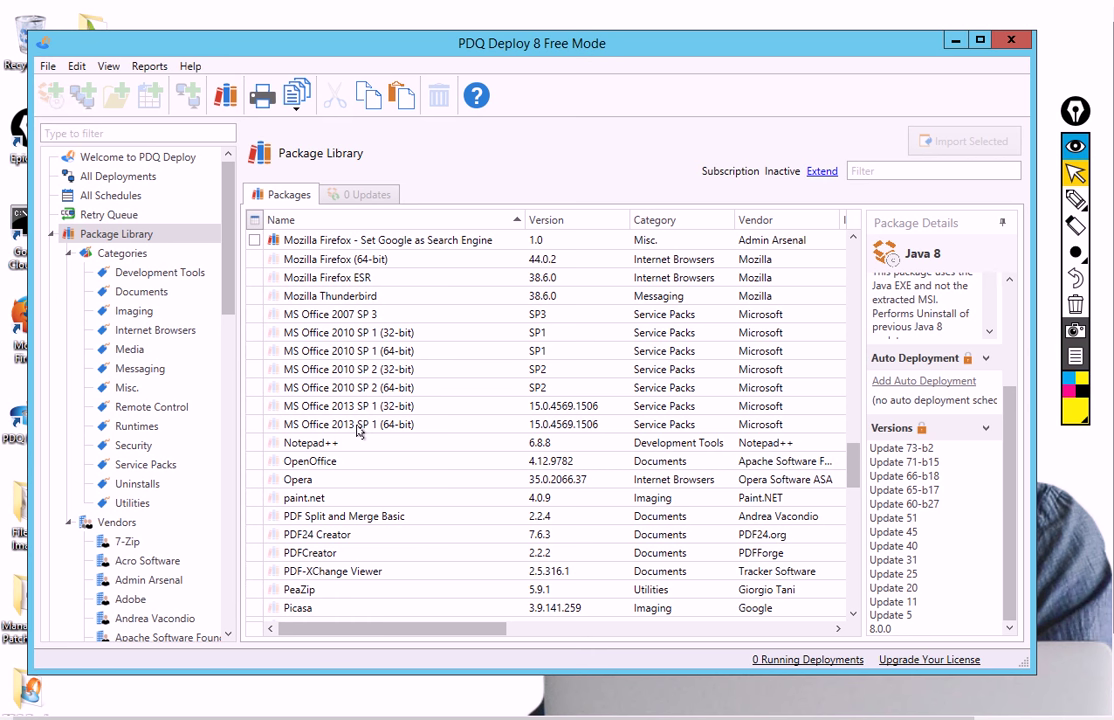
Close PDQ Deploy and open the PDQ Inventory folder on the desktop
{"action": "left_click", "coordinate": [1024, 42]}
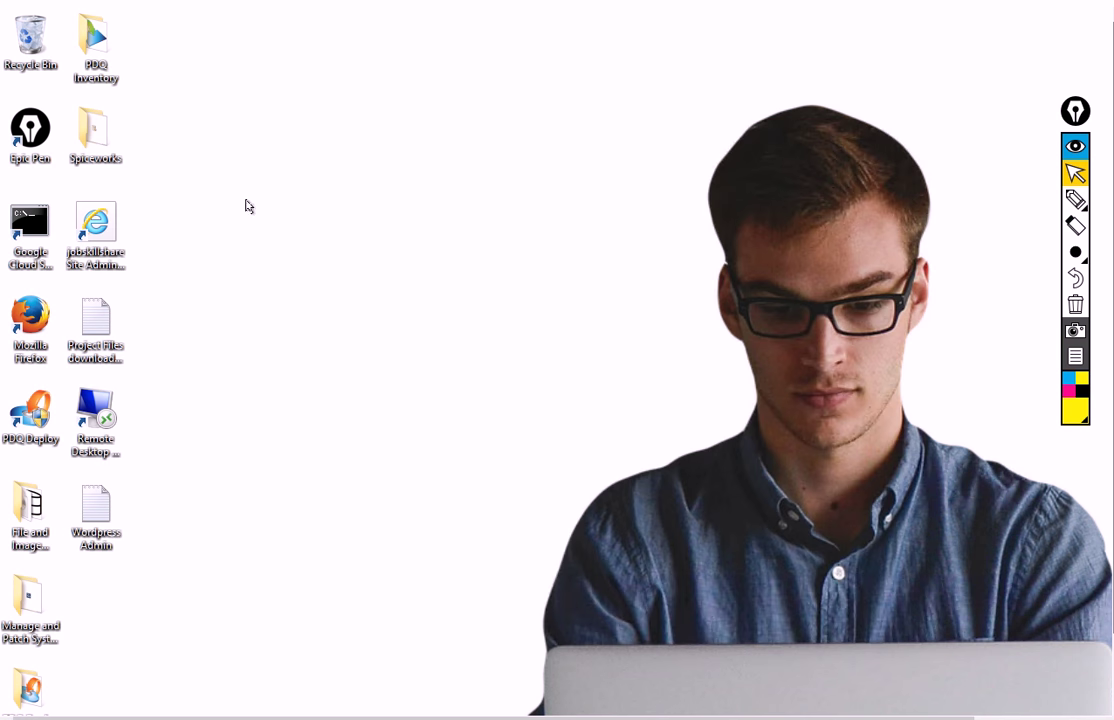
{"action": "double_click", "coordinate": [105, 80]}
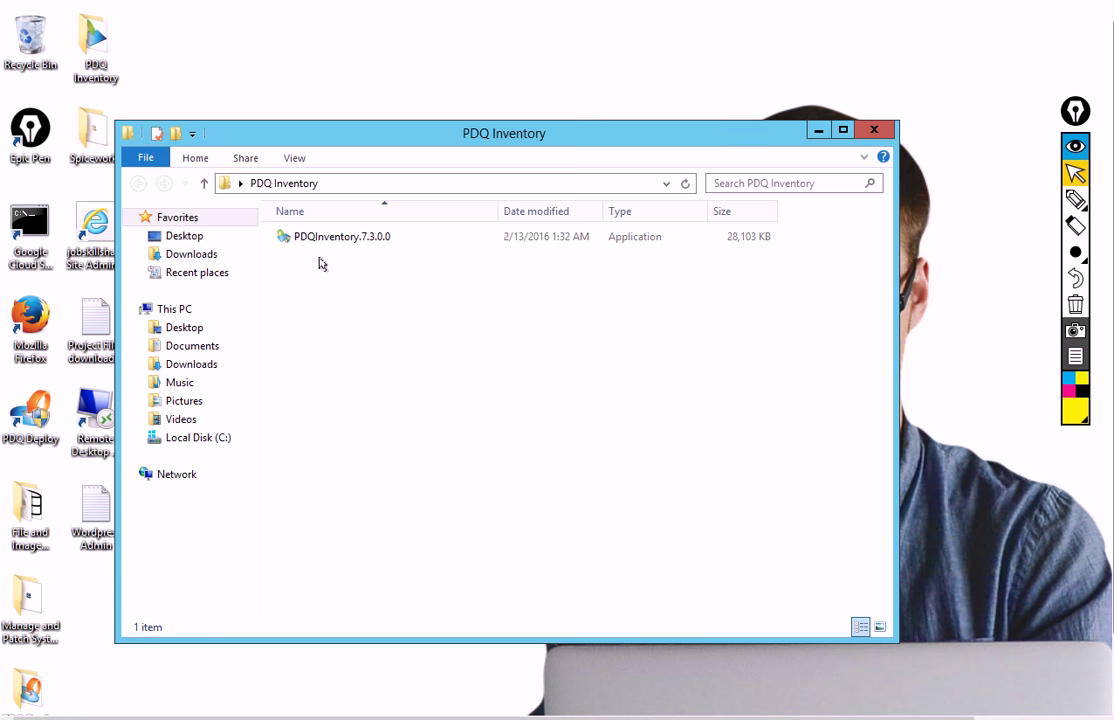
Install PDQ Inventory, accepting the UAC prompt and the licence agreement, through to Finish
{"action": "left_click", "coordinate": [314, 242]}
{"action": "double_click", "coordinate": [314, 242]}
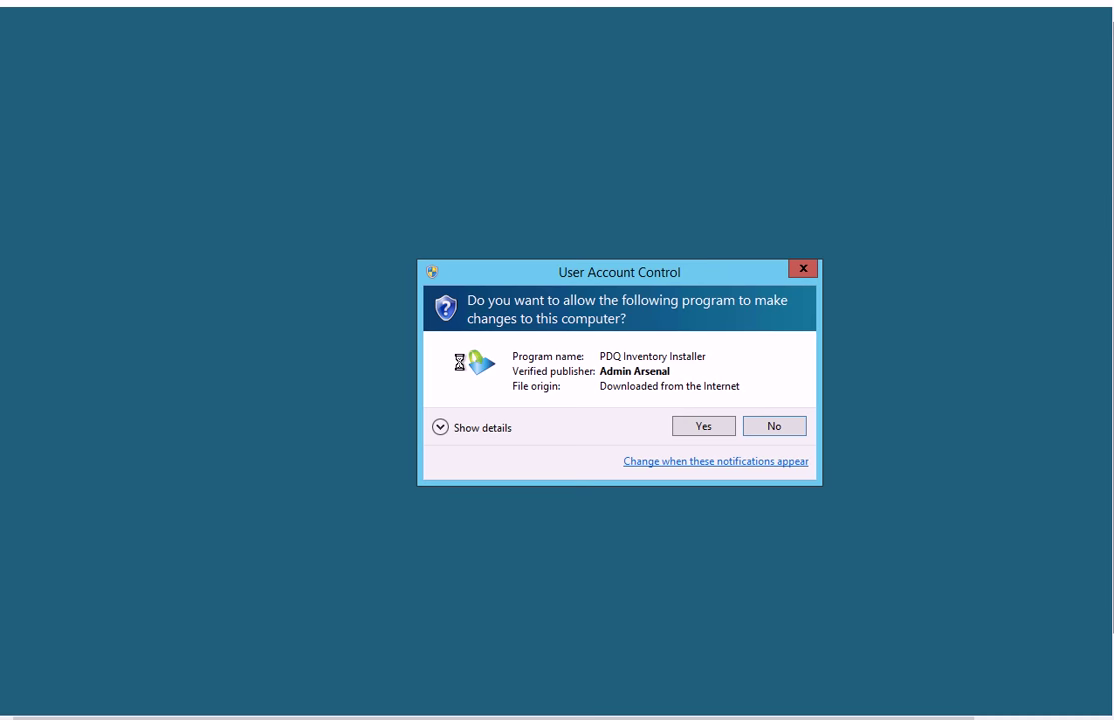
{"action": "left_click", "coordinate": [704, 426]}
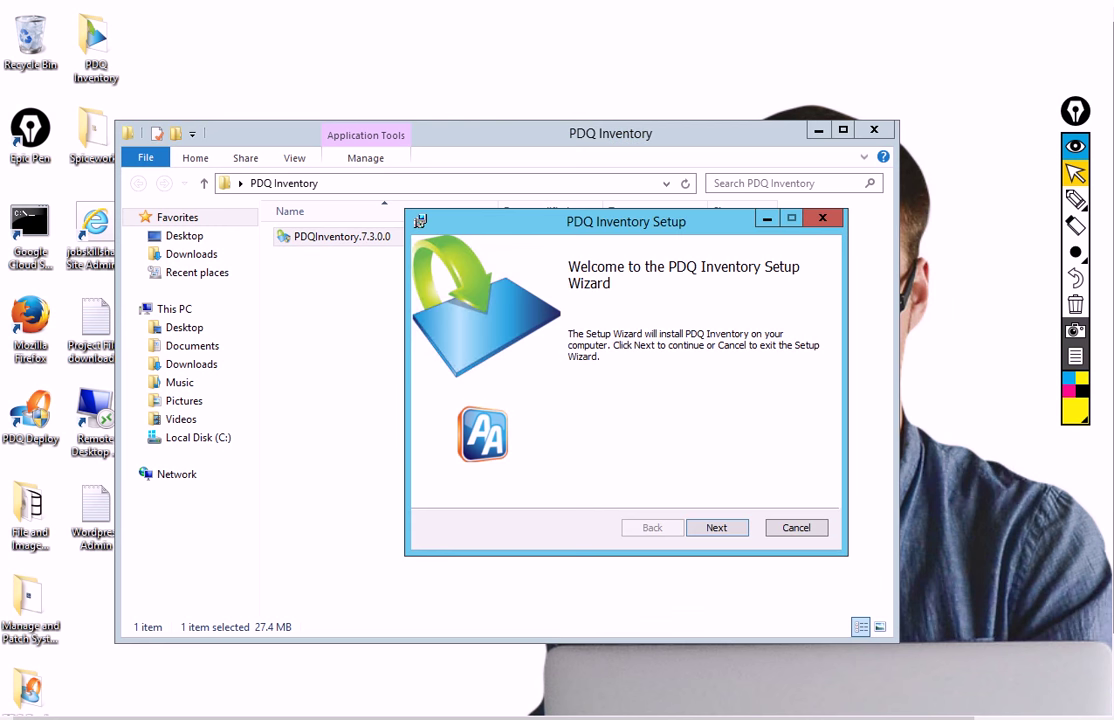
{"action": "left_click", "coordinate": [716, 527]}
{"action": "left_click", "coordinate": [600, 486]}
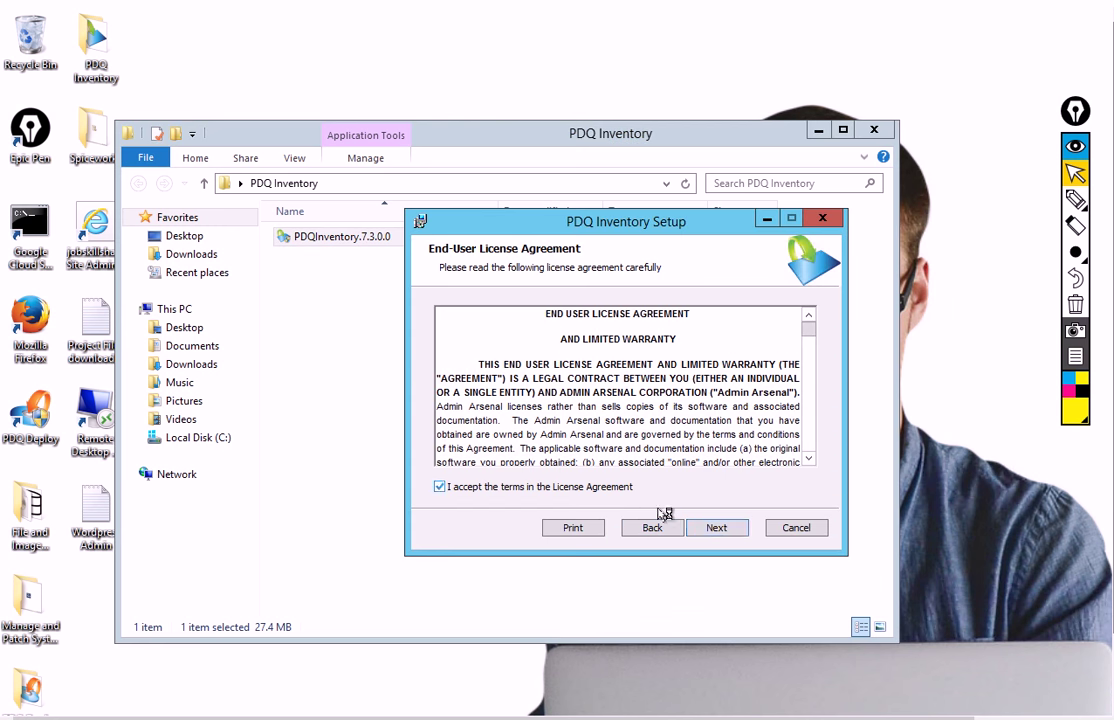
{"action": "left_click", "coordinate": [716, 527]}
{"action": "left_click", "coordinate": [718, 532]}
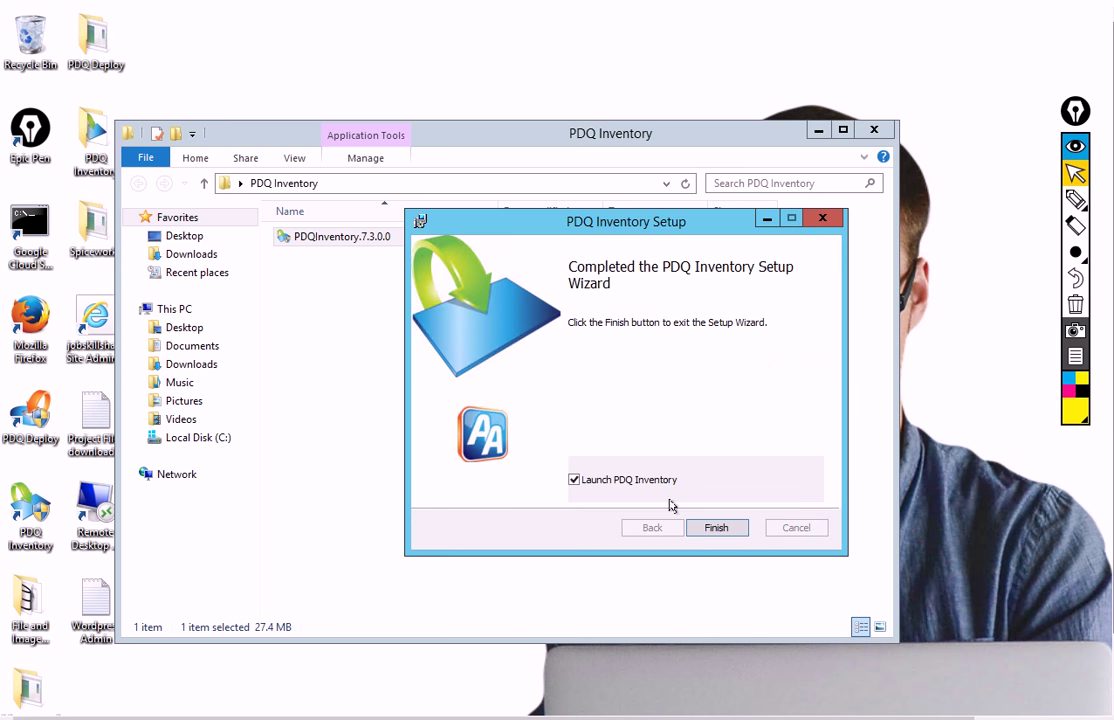
{"action": "left_click", "coordinate": [716, 527]}
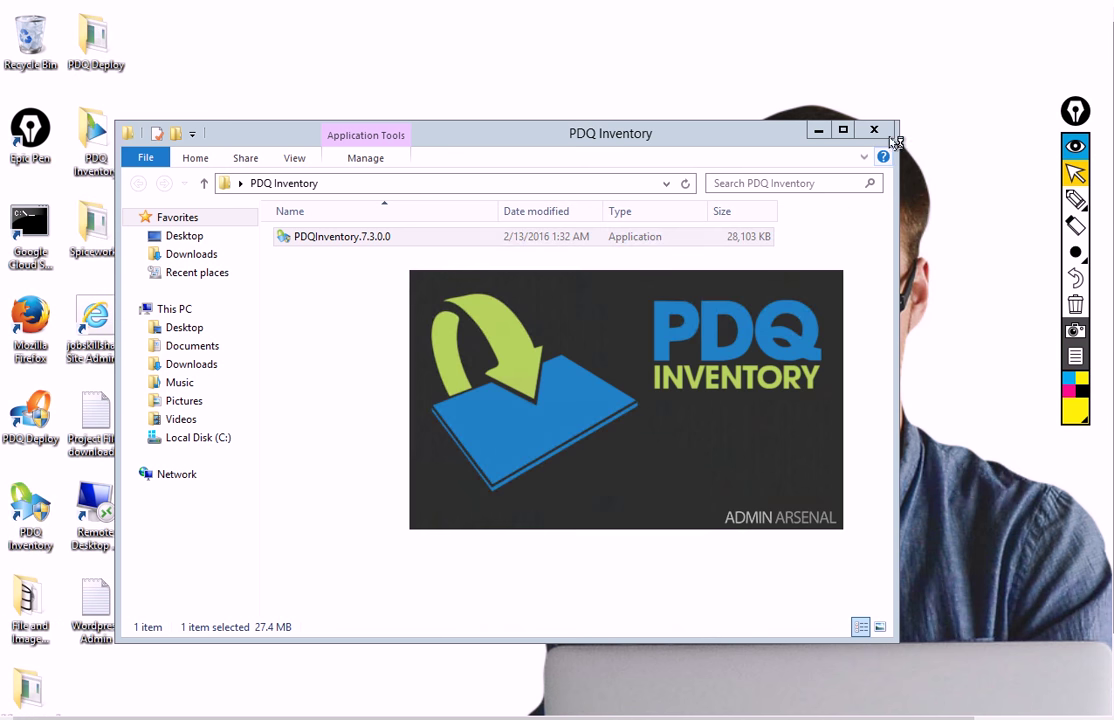
{"action": "left_click", "coordinate": [874, 130]}
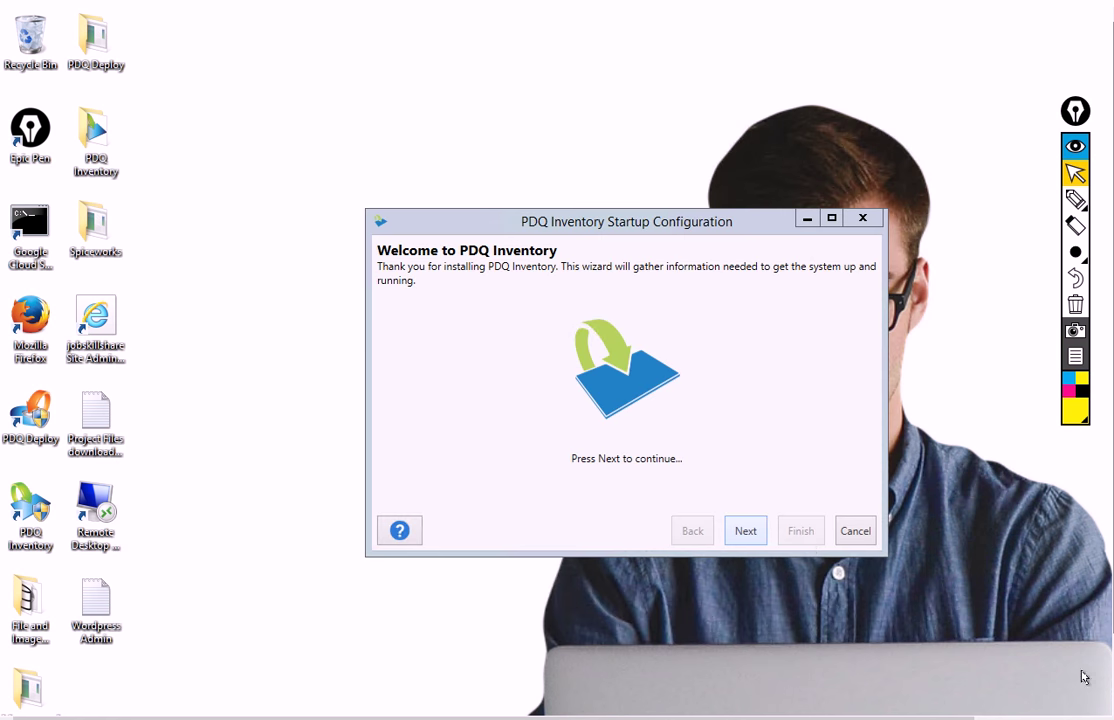
Keep Free Mode in Startup Configuration and enter the domain admin scanning account's user name
{"action": "left_click", "coordinate": [746, 530]}
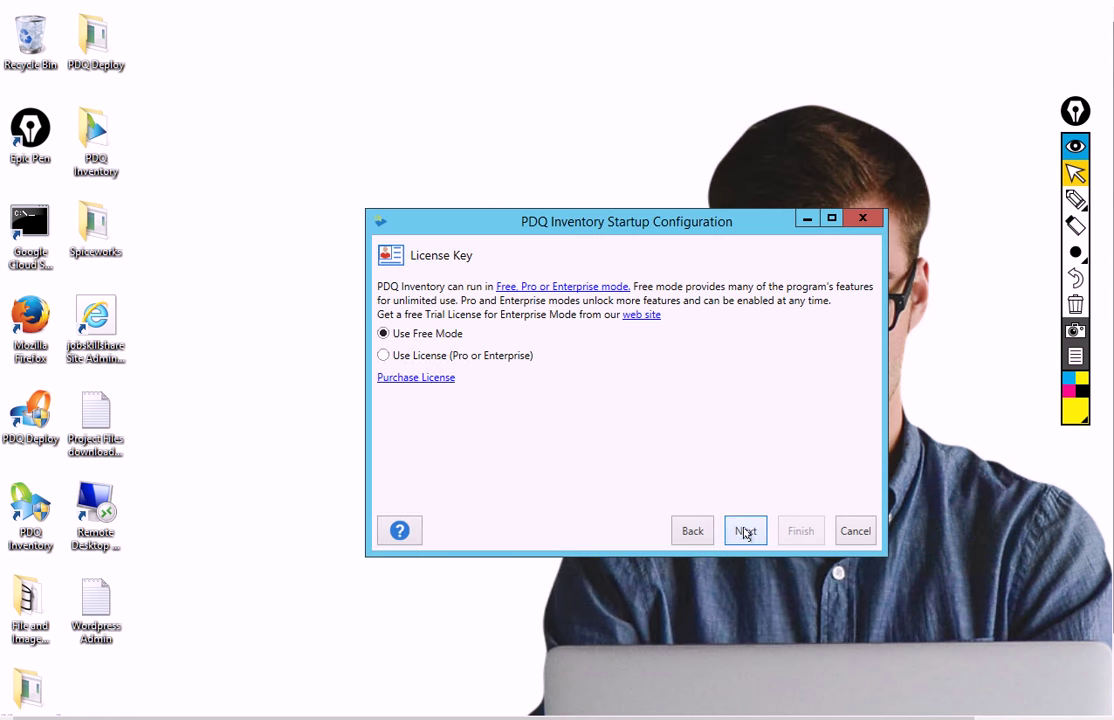
{"action": "left_click", "coordinate": [746, 530]}
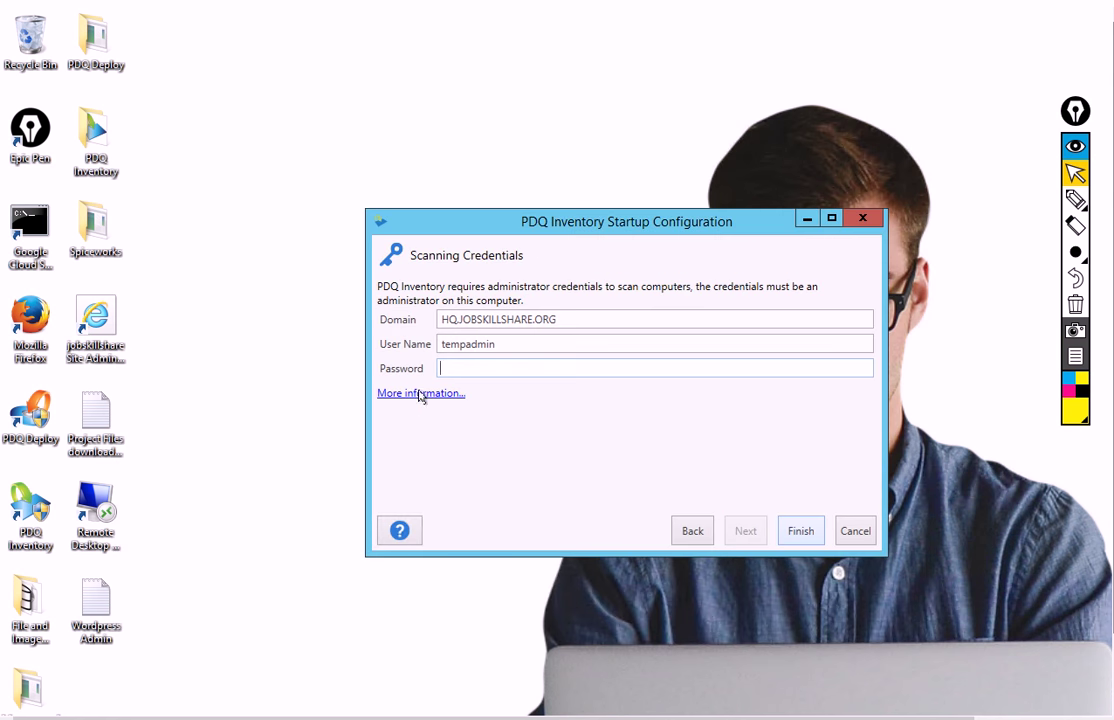
{"action": "double_click", "coordinate": [457, 343]}
{"action": "type", "text": "helpdesk"}
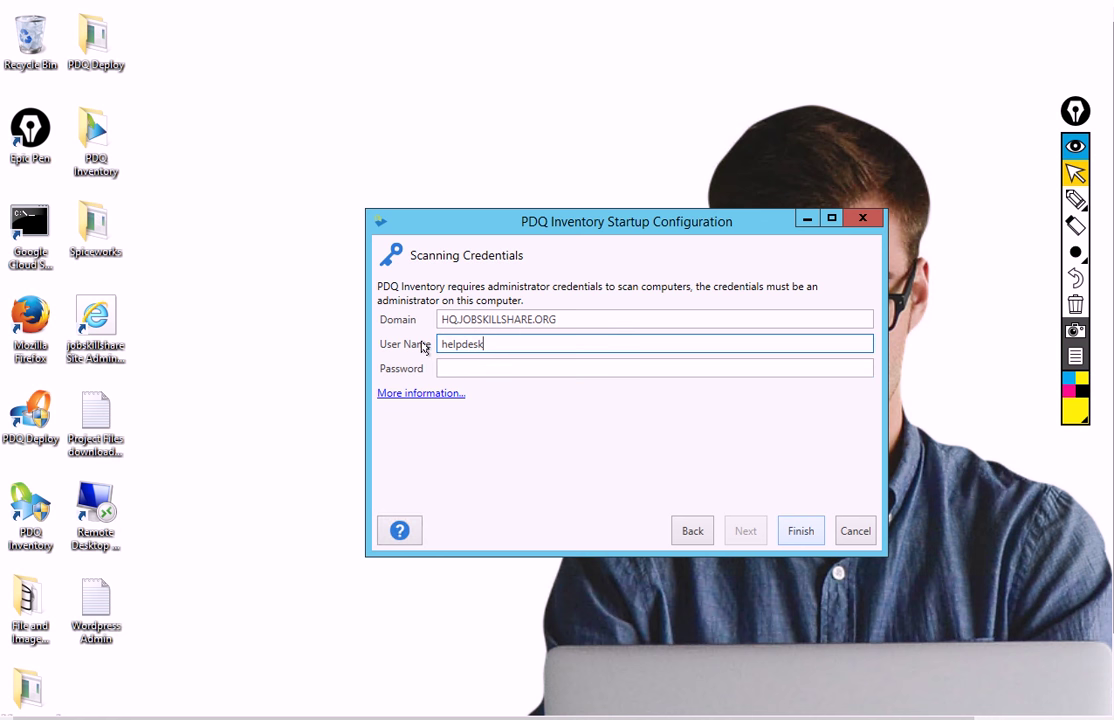
{"action": "key", "text": "Tab"}
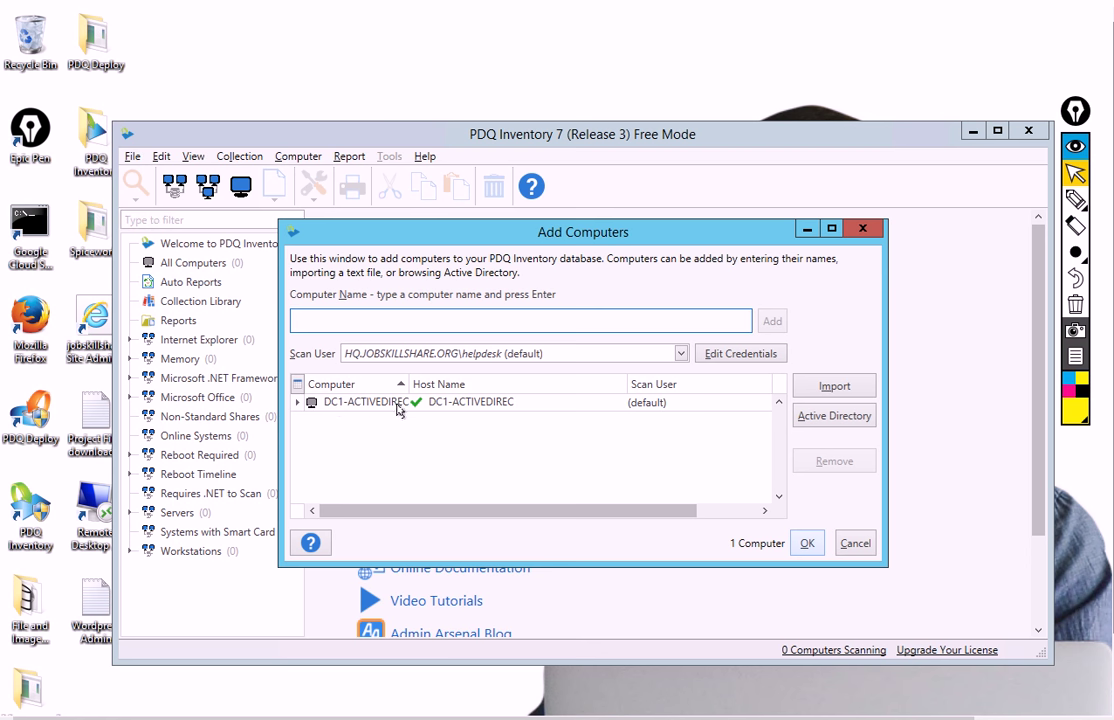
Close Add Computers, expand the Memory and Internet Explorer collections, then exit PDQ Inventory
{"action": "left_click", "coordinate": [862, 229]}
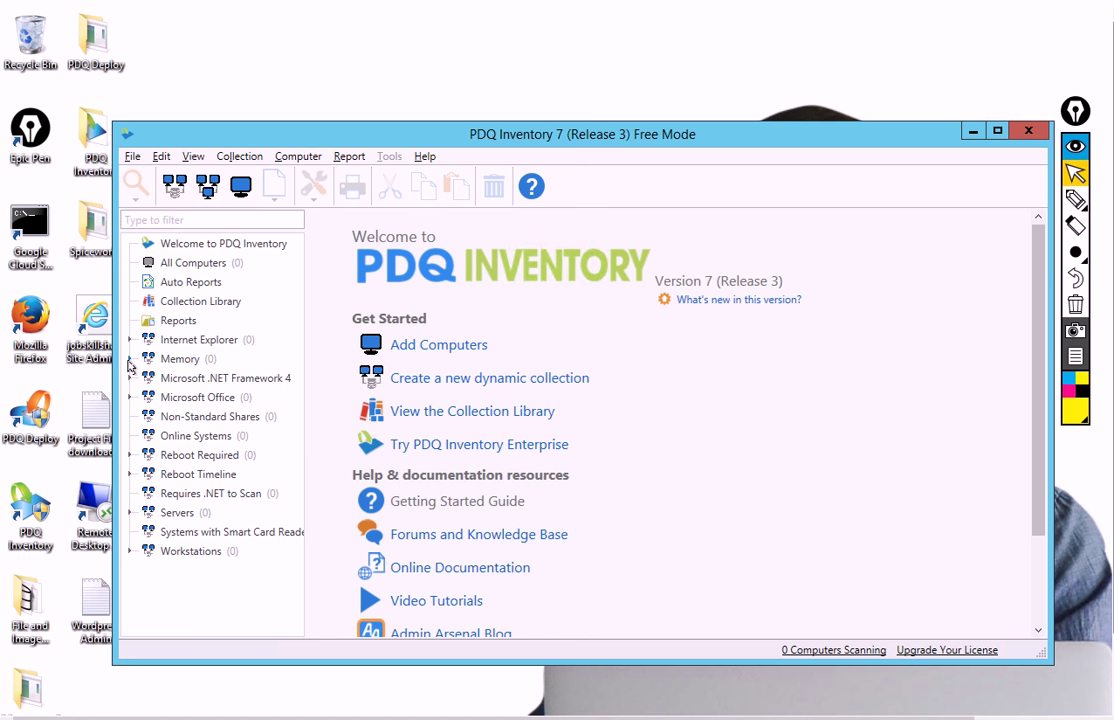
{"action": "left_click", "coordinate": [129, 360]}
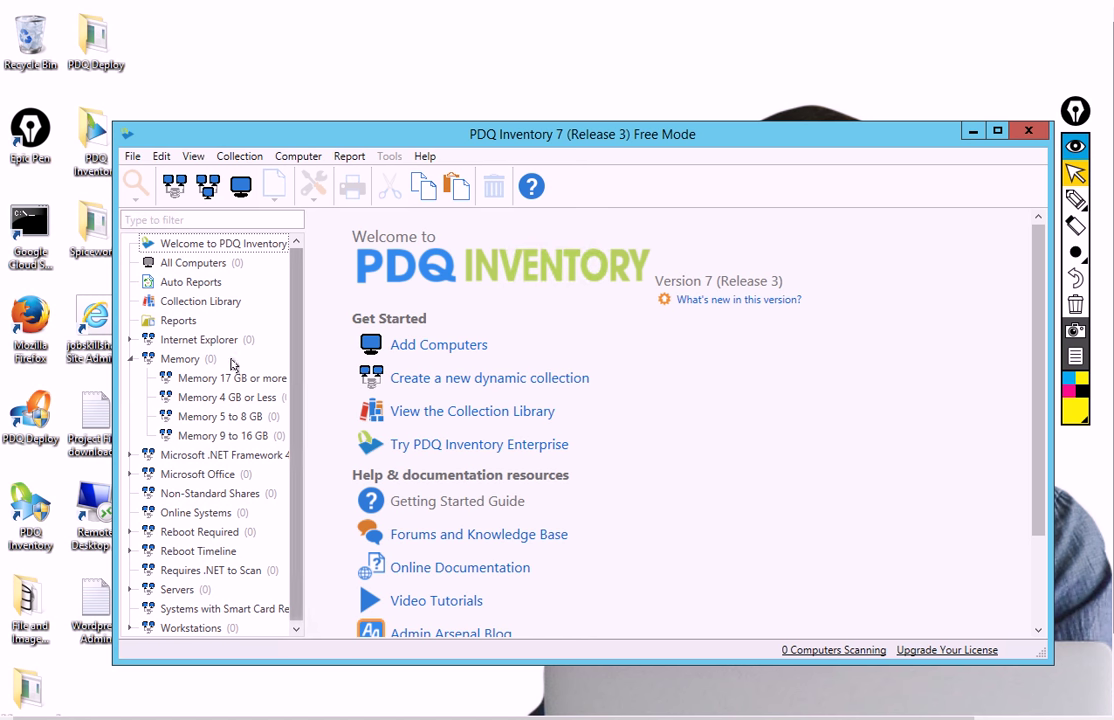
{"action": "left_click", "coordinate": [130, 339]}
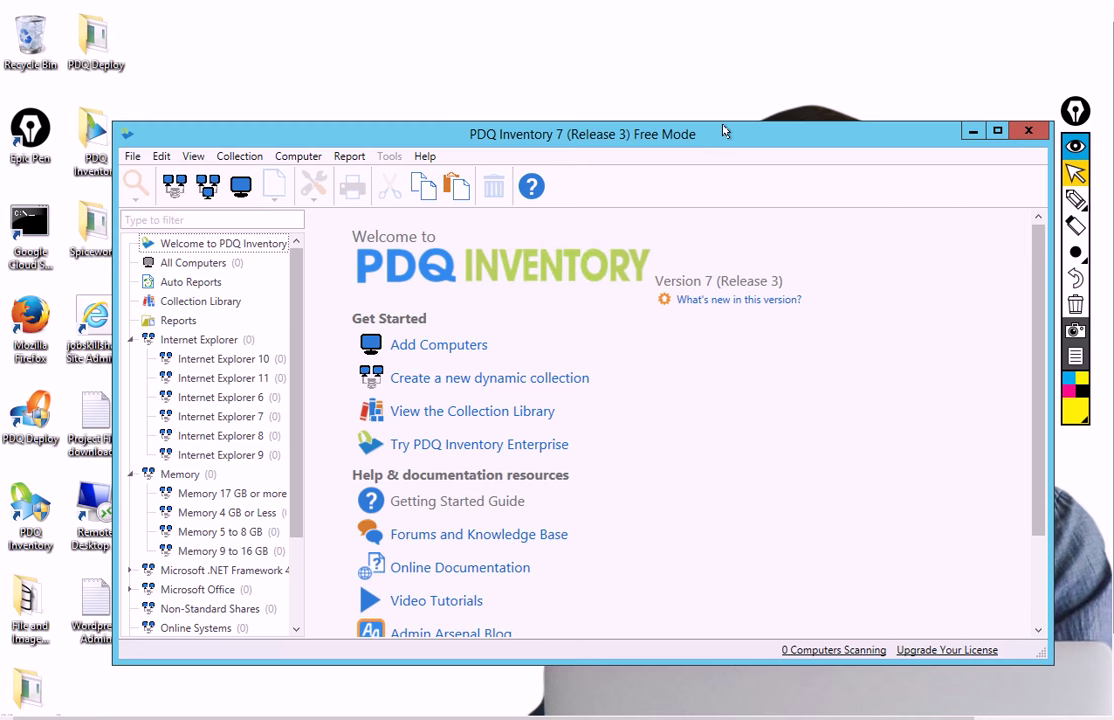
{"action": "left_click_drag", "start_coordinate": [750, 133], "coordinate": [691, 112]}
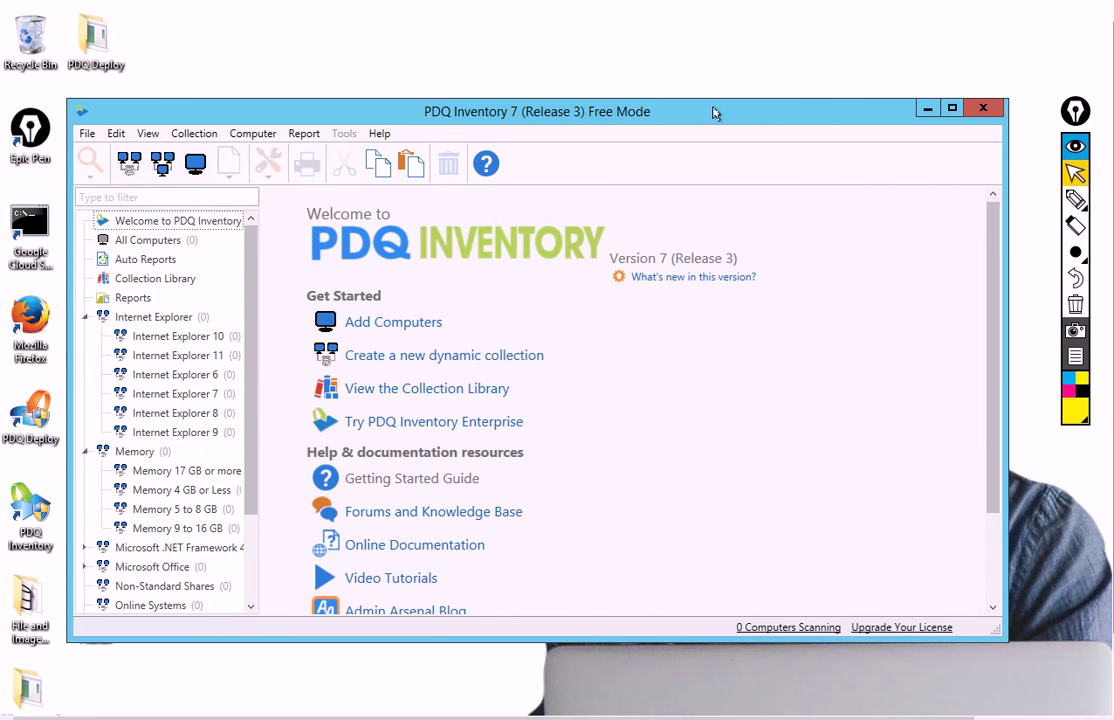
{"action": "left_click", "coordinate": [982, 109]}
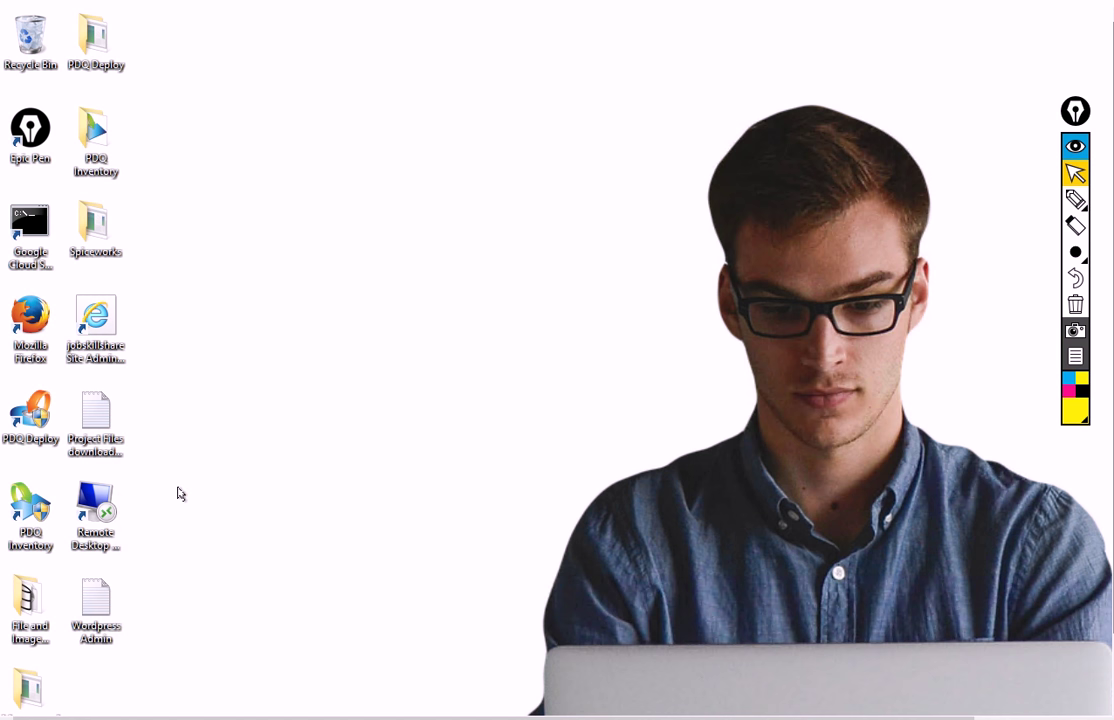
Open the desktop Spiceworks folder holding the 69,190 KB Spiceworks installer application
{"action": "left_click", "coordinate": [30, 508]}
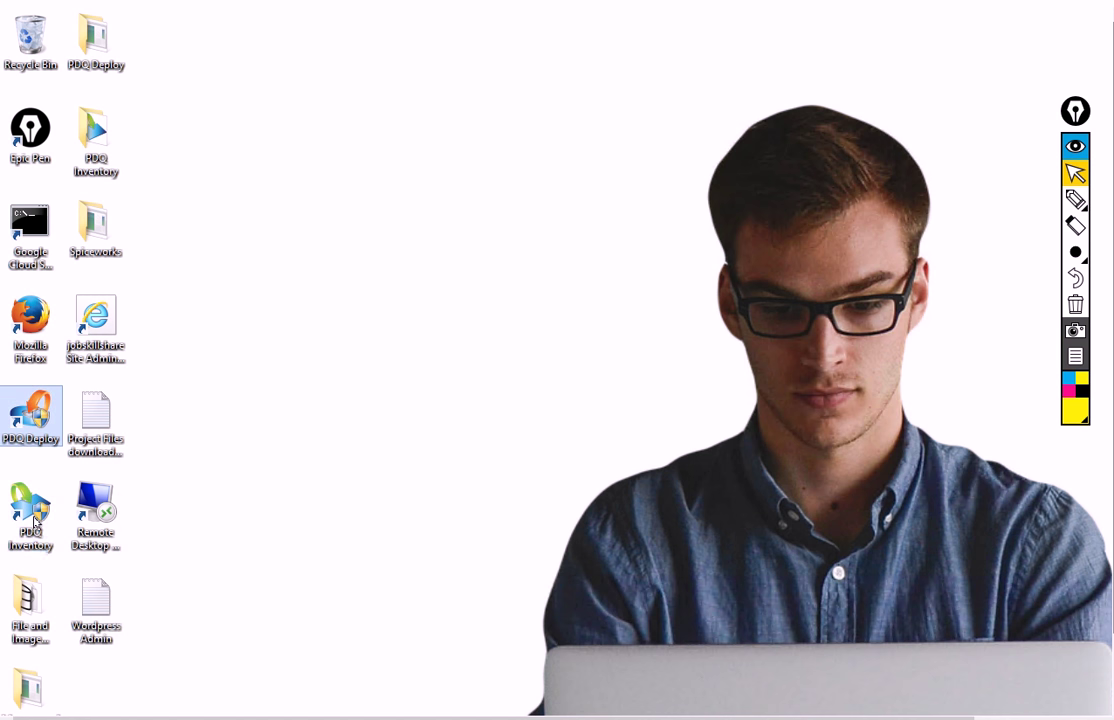
{"action": "left_click", "coordinate": [95, 588]}
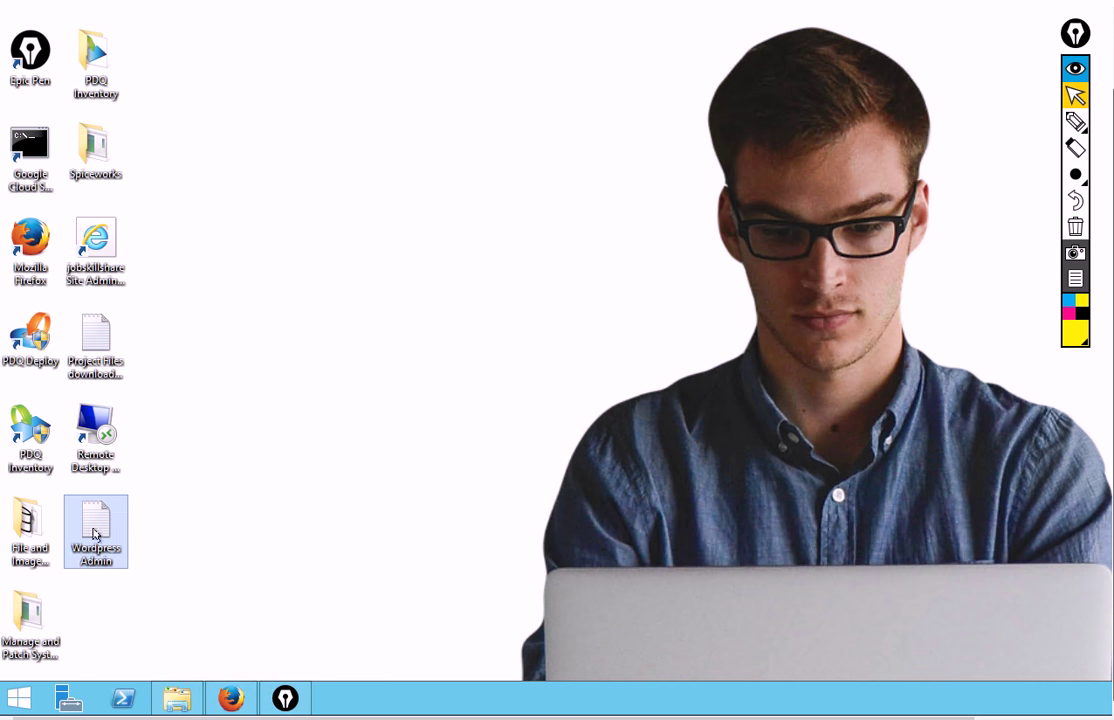
{"action": "double_click", "coordinate": [116, 154]}
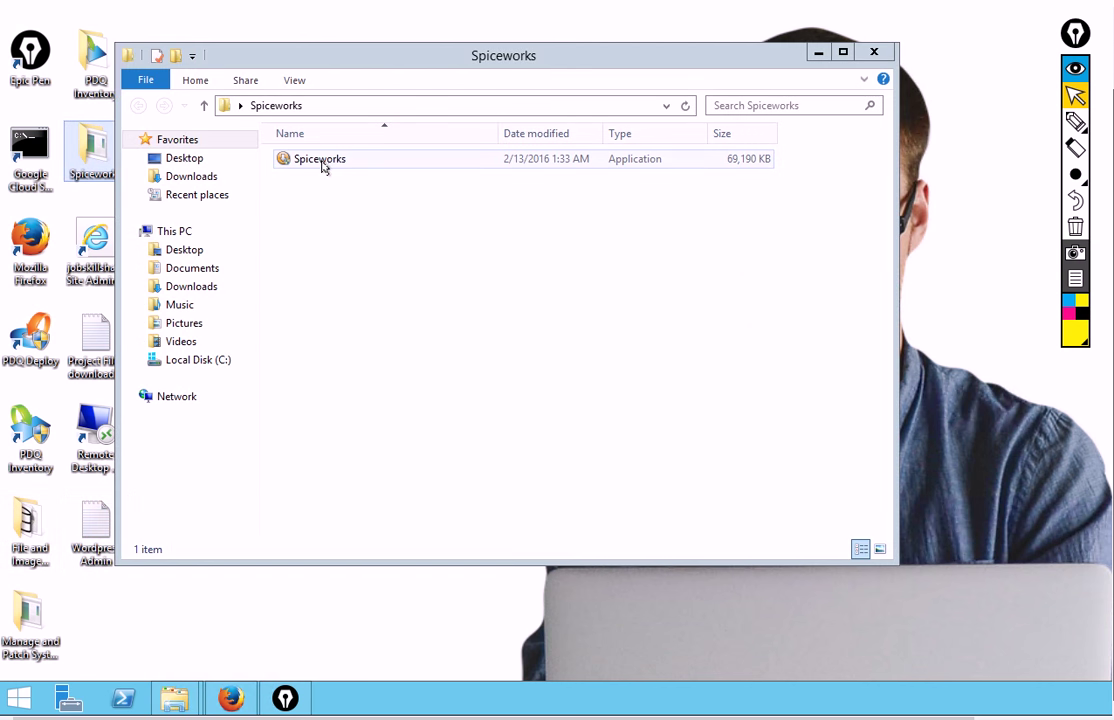
{"action": "left_click_drag", "start_coordinate": [256, 63], "coordinate": [341, 65]}
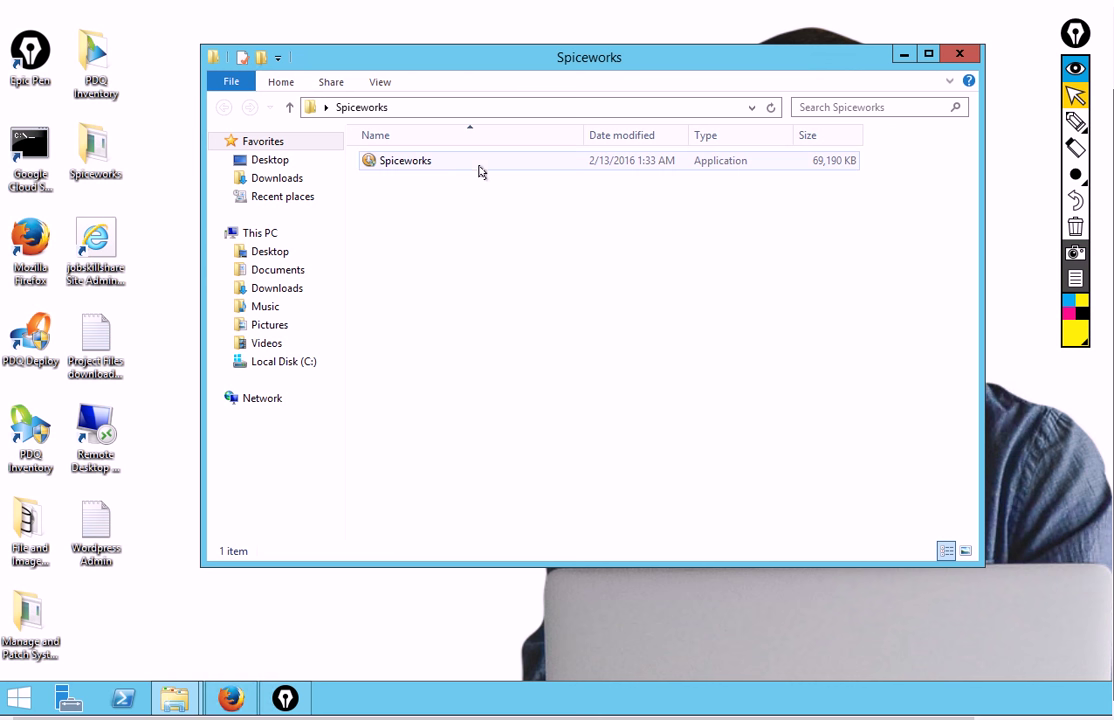
Install Spiceworks on port 9675 with NMap and WinPCap, declining the desktop shortcut
{"action": "double_click", "coordinate": [406, 165]}
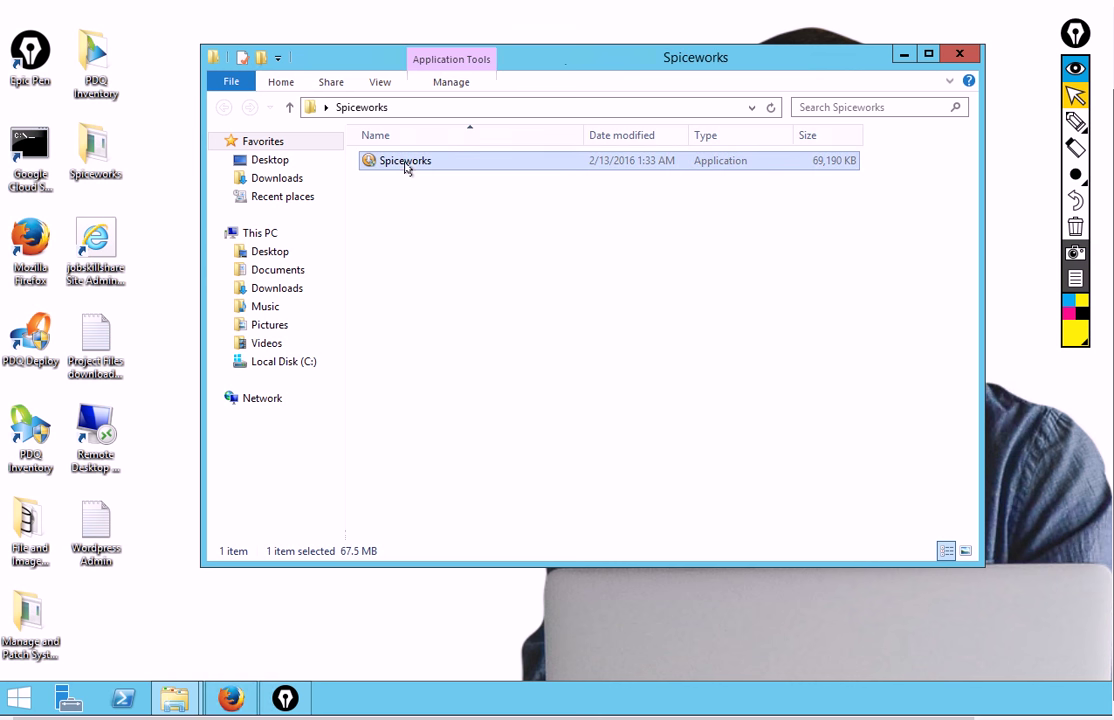
{"action": "left_click", "coordinate": [704, 349]}
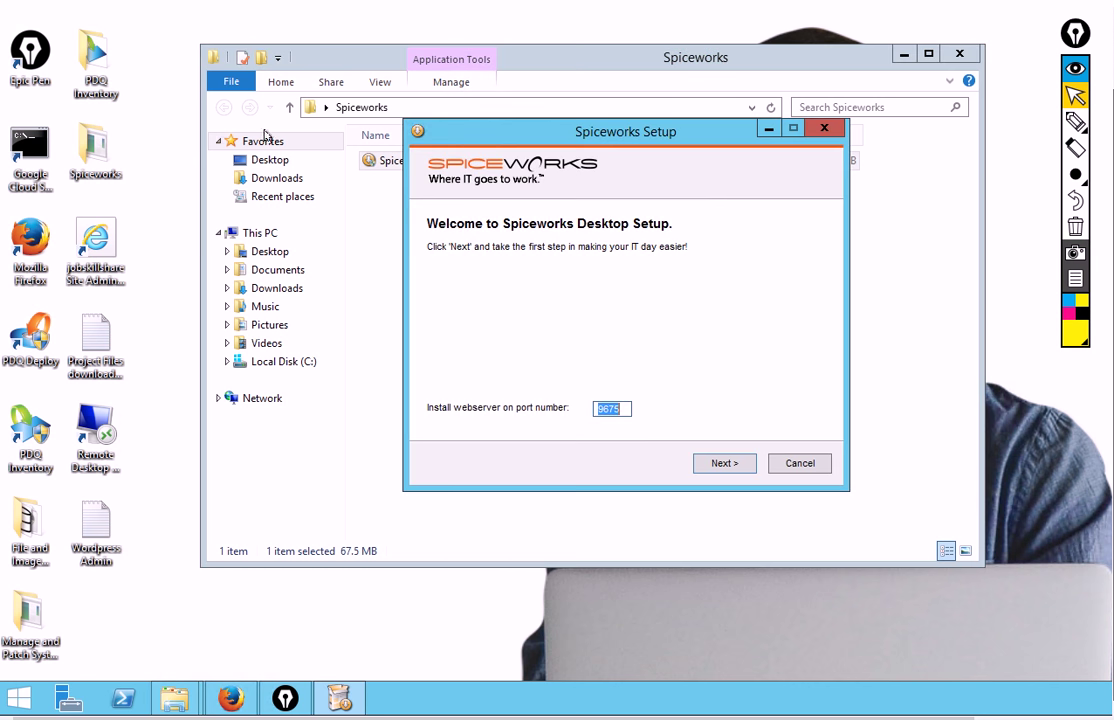
{"action": "right_click", "coordinate": [599, 411]}
{"action": "left_click", "coordinate": [640, 464]}
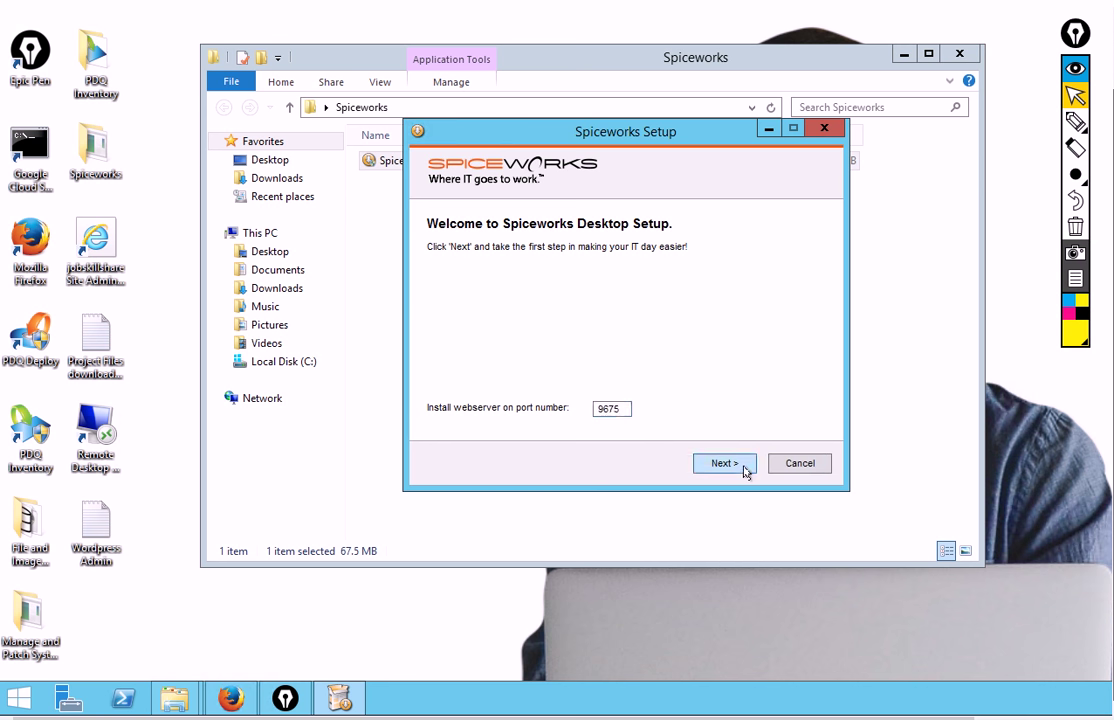
{"action": "left_click", "coordinate": [743, 469]}
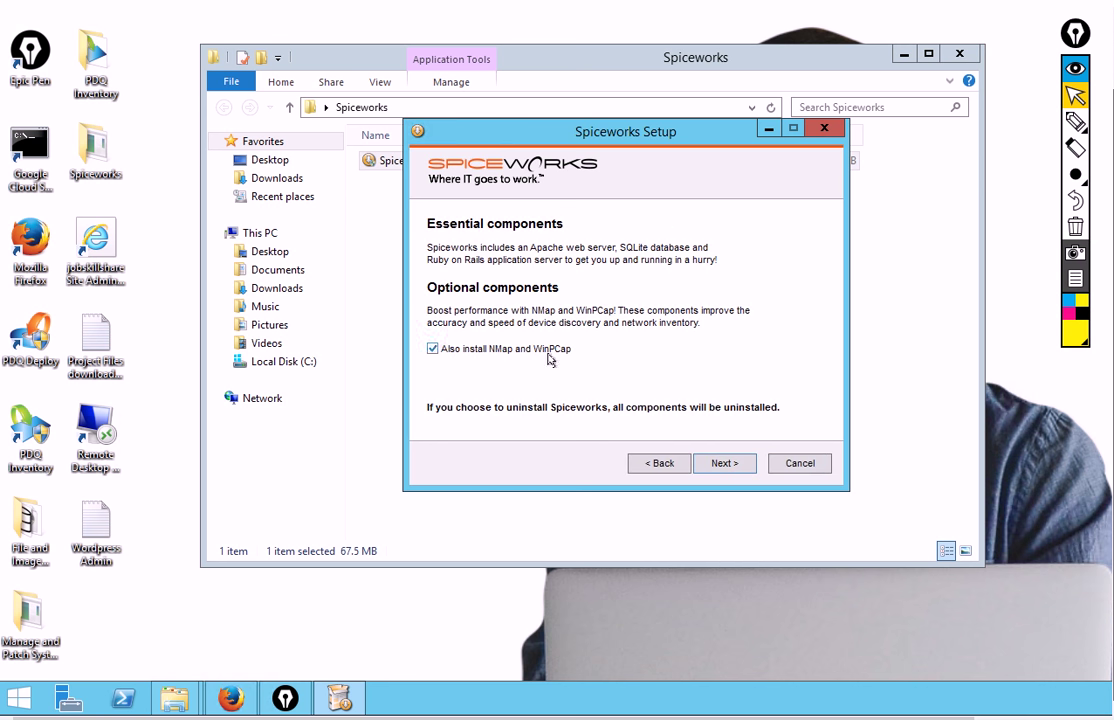
{"action": "left_click", "coordinate": [716, 465]}
{"action": "left_click", "coordinate": [722, 468]}
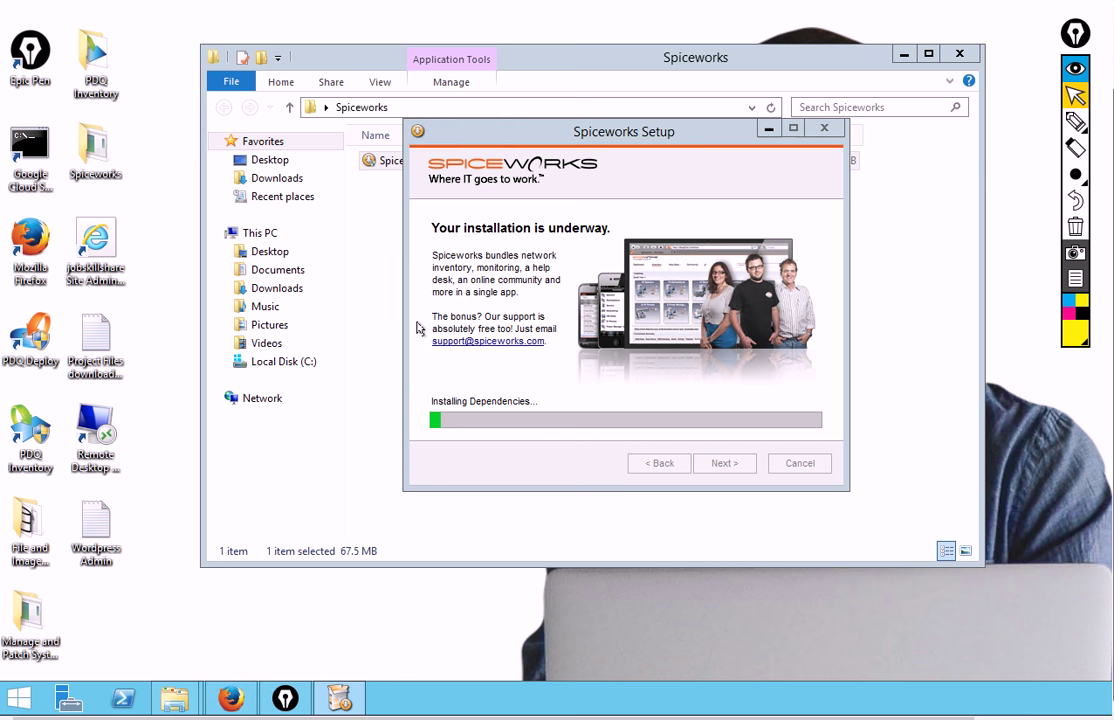
{"action": "left_click_drag", "start_coordinate": [505, 128], "coordinate": [323, 131]}
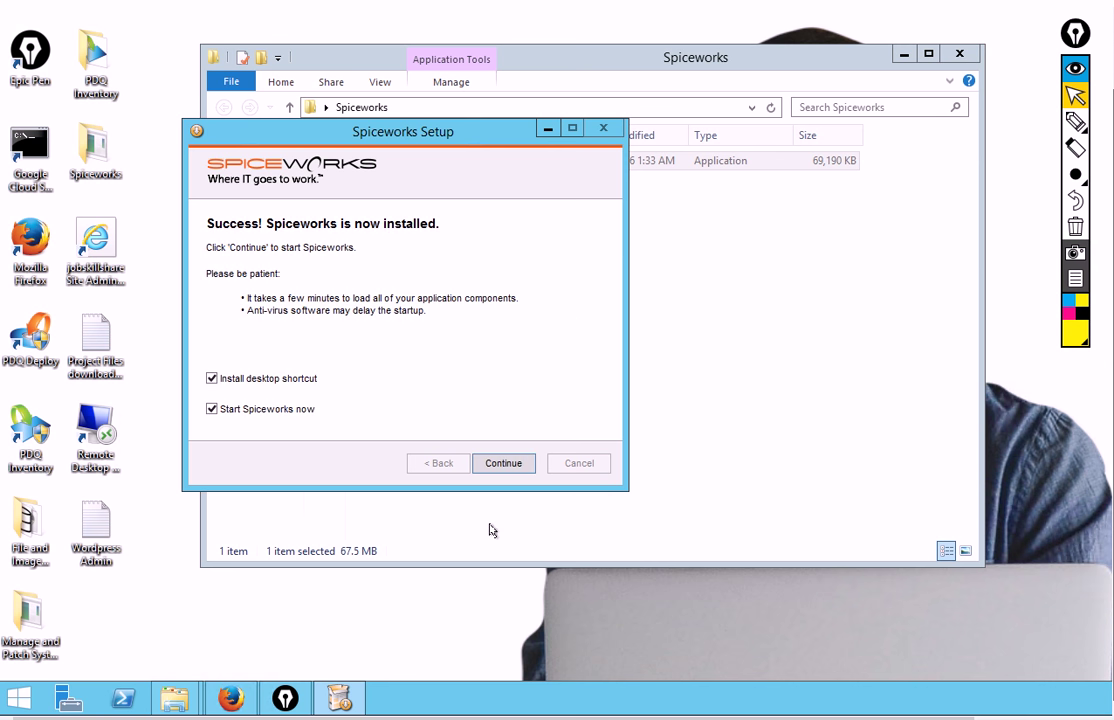
{"action": "left_click", "coordinate": [212, 378]}
Finish Spiceworks setup, dismiss the security warning, and copy the start-up page address
{"action": "left_click", "coordinate": [508, 466]}
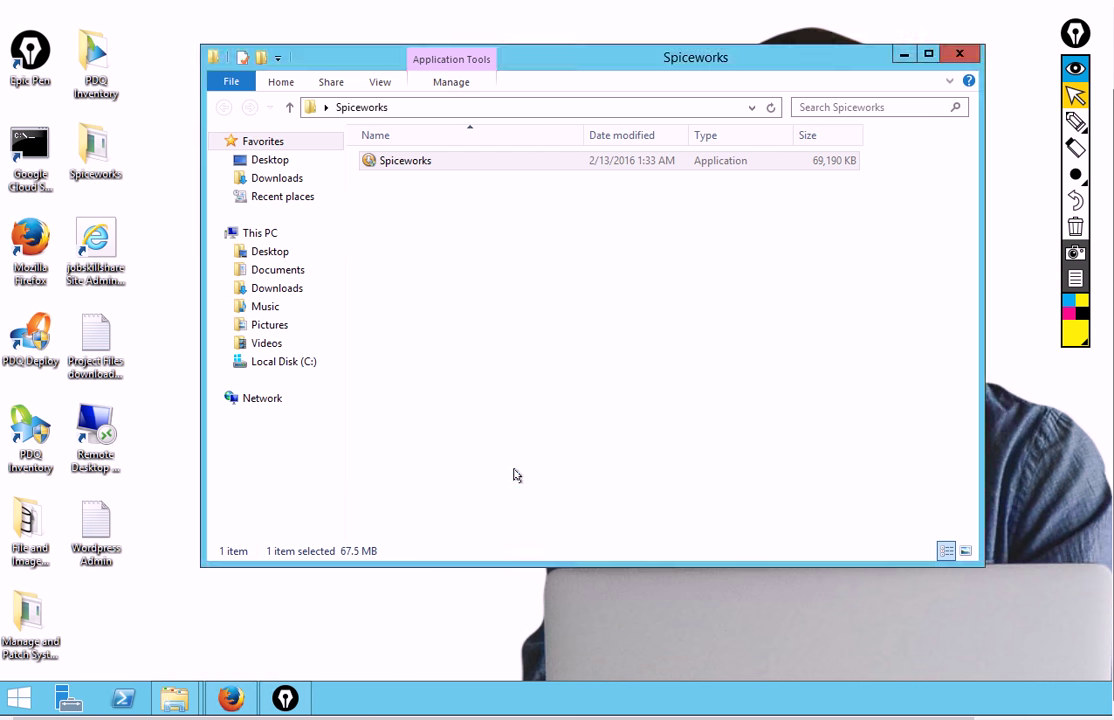
{"action": "left_click", "coordinate": [958, 54]}
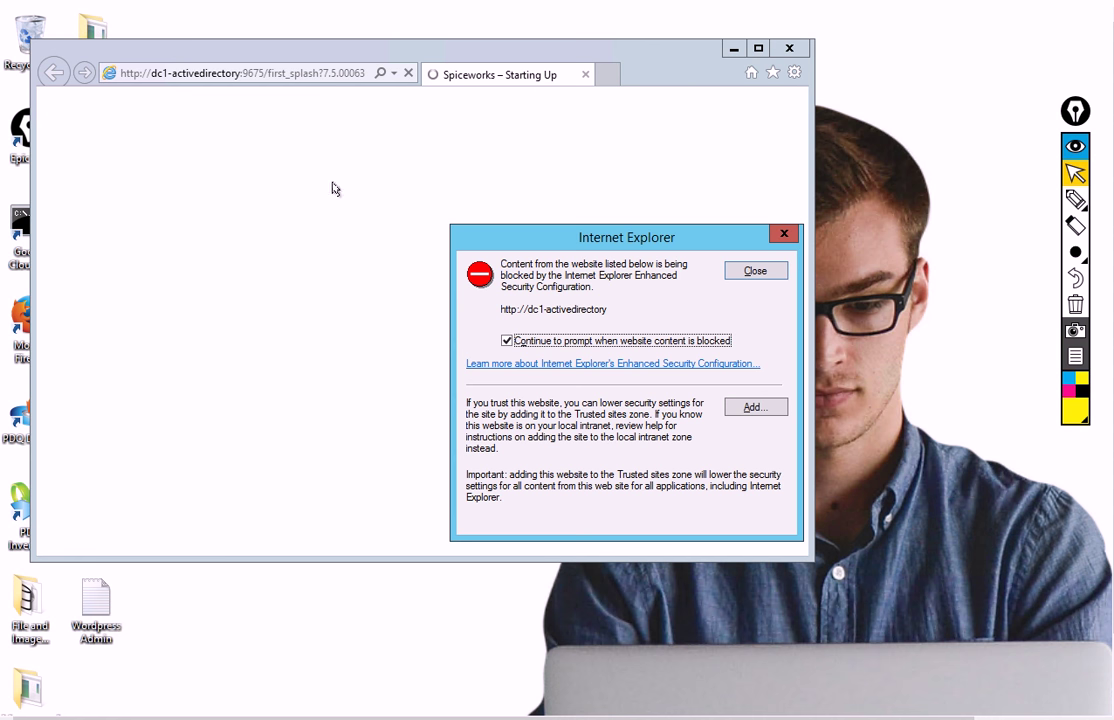
{"action": "left_click", "coordinate": [755, 271]}
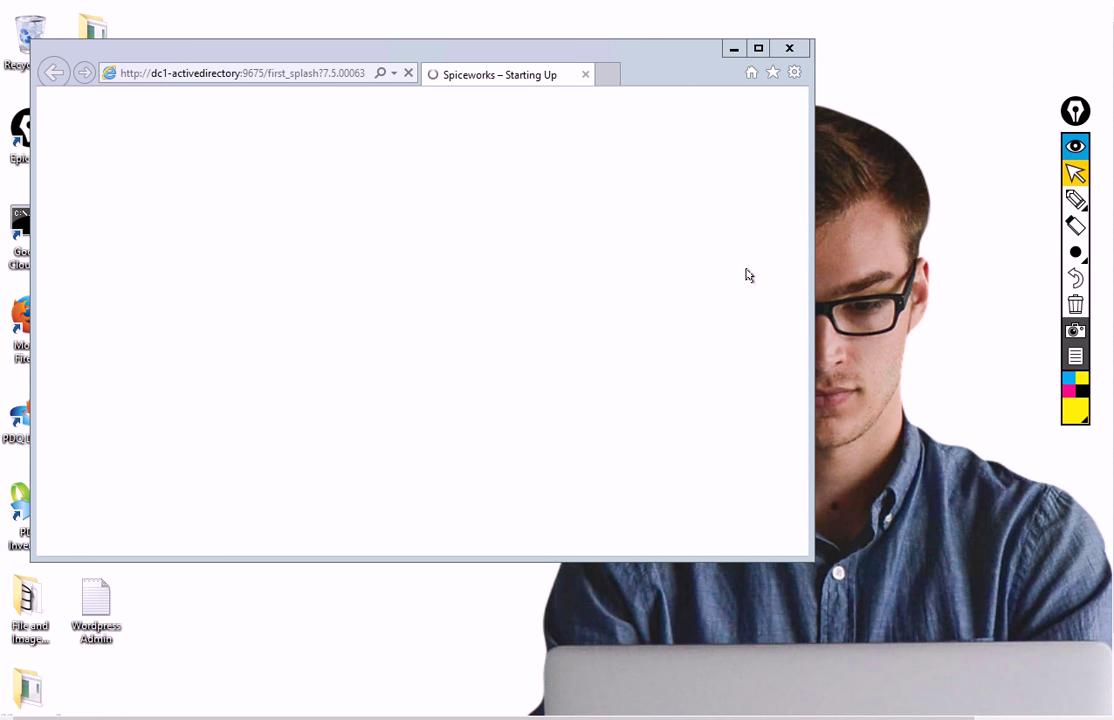
{"action": "left_click", "coordinate": [307, 78]}
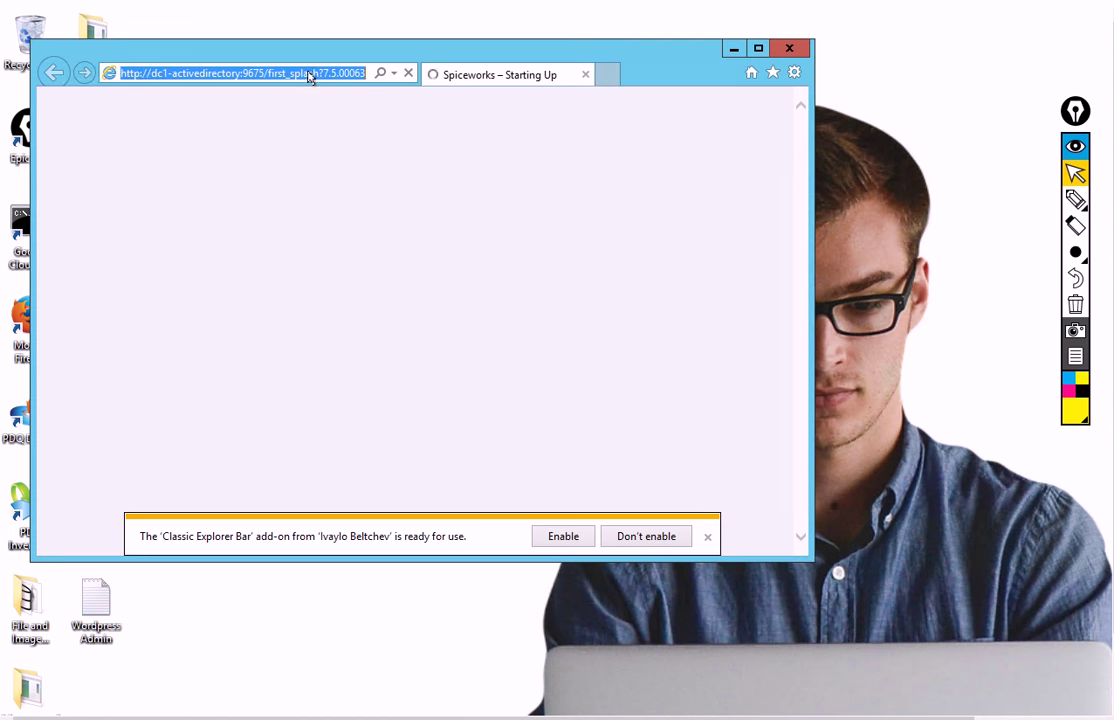
{"action": "right_click", "coordinate": [310, 76]}
{"action": "left_click", "coordinate": [362, 129]}
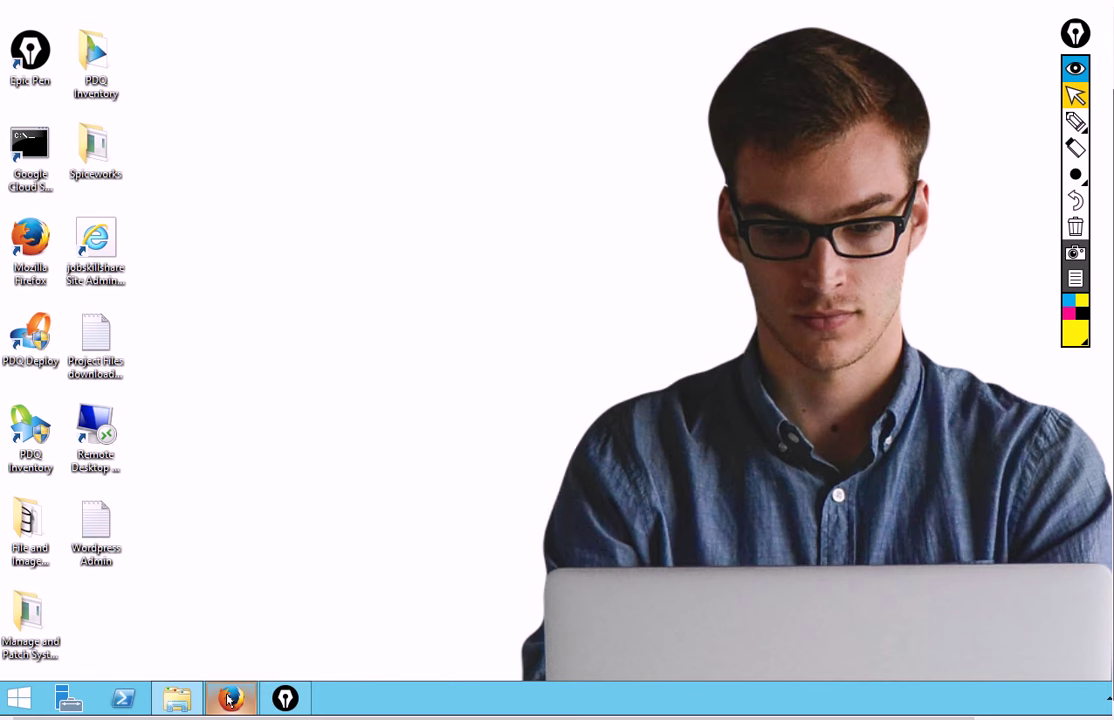
Paste the copied Spiceworks start-up address into Firefox's address bar and load it
{"action": "mouse_move", "coordinate": [229, 717]}
{"action": "left_click", "coordinate": [181, 533]}
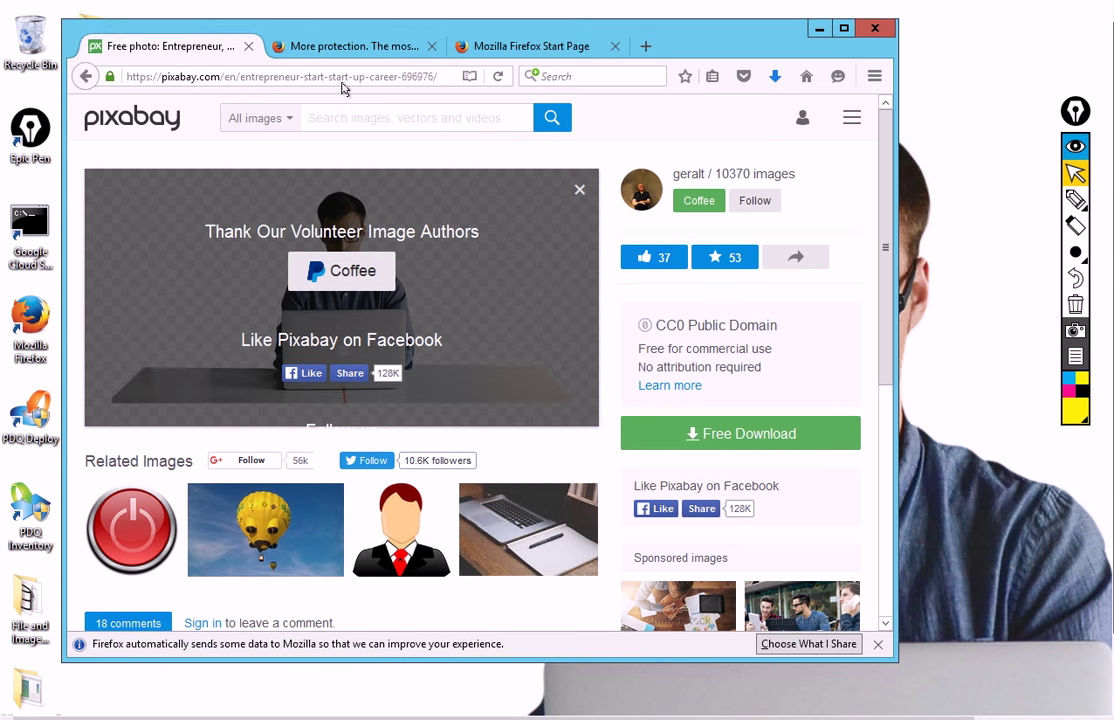
{"action": "left_click", "coordinate": [343, 77]}
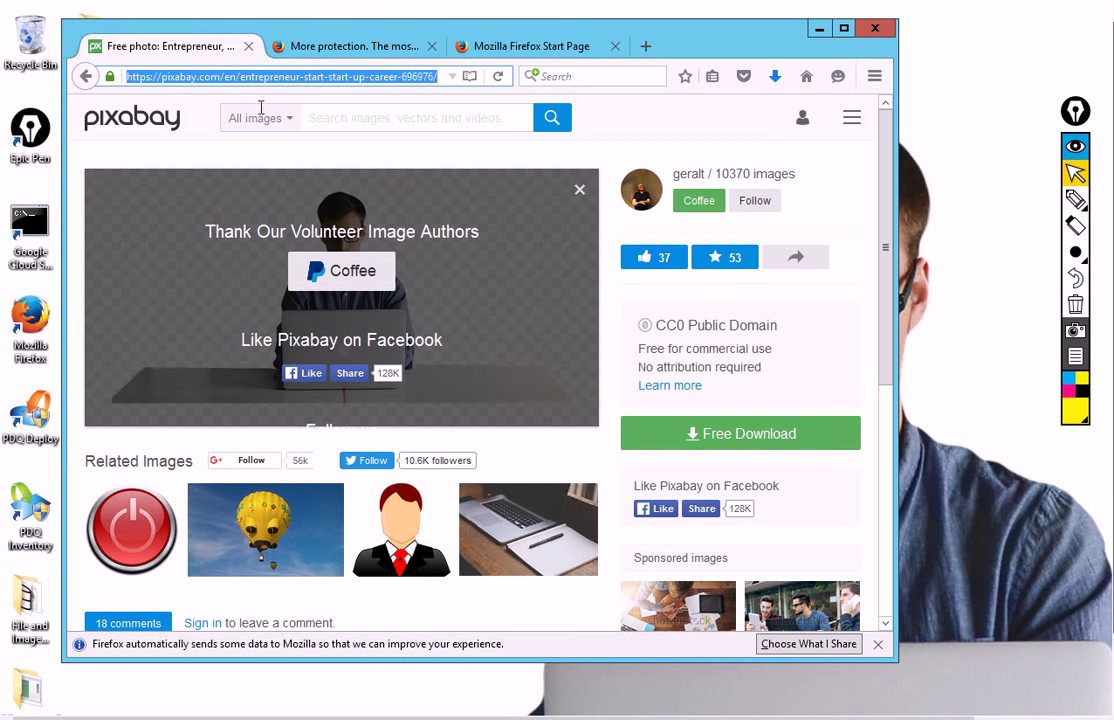
{"action": "right_click", "coordinate": [168, 79]}
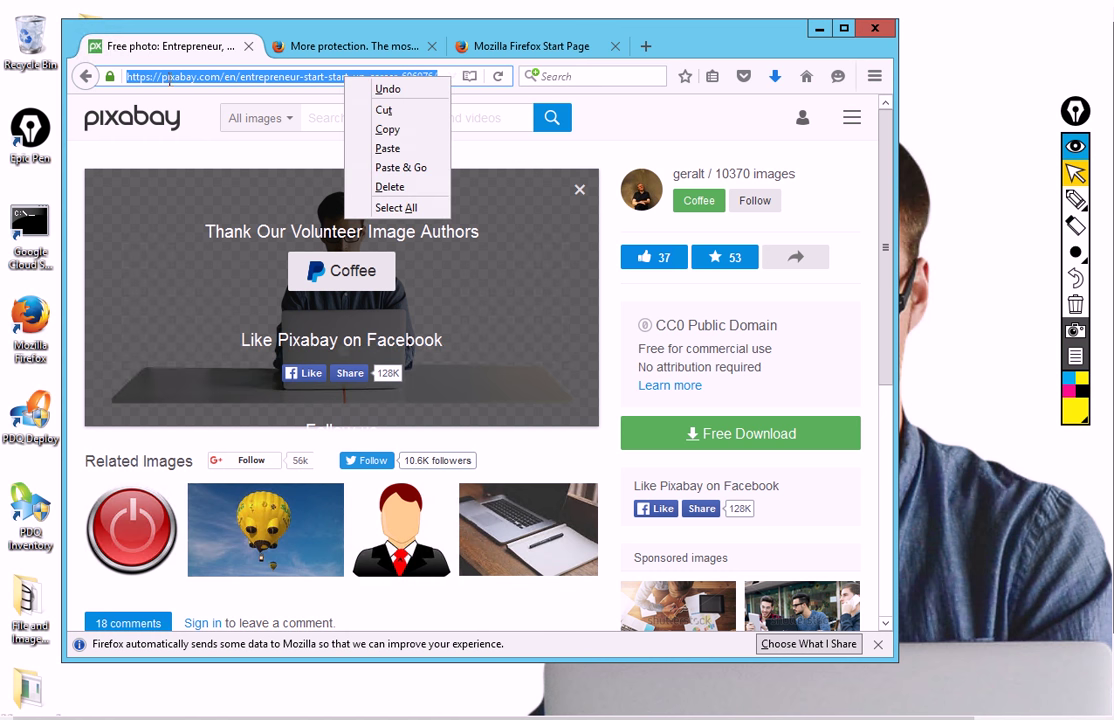
{"action": "left_click", "coordinate": [381, 149]}
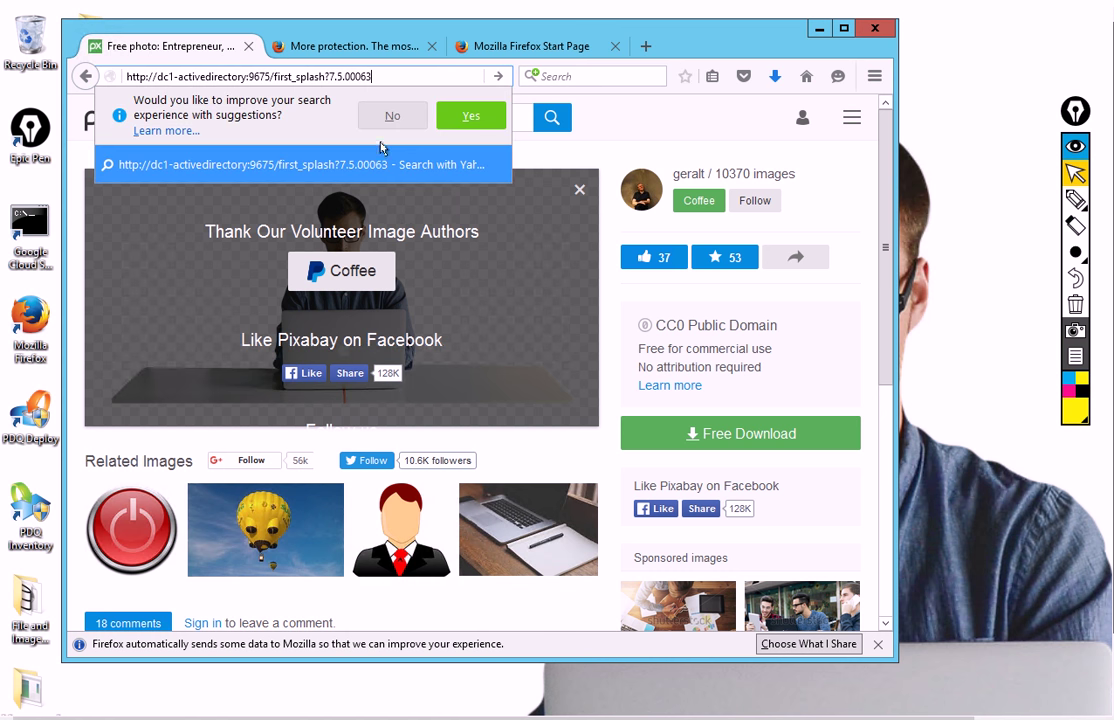
{"action": "key", "text": "Return"}
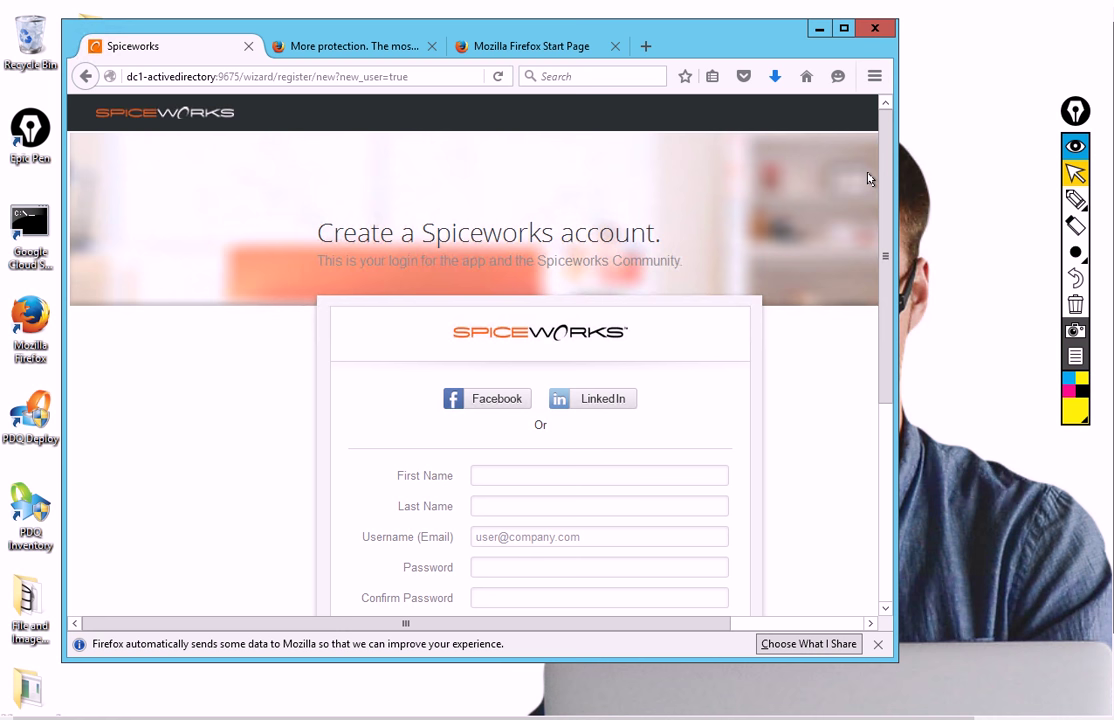
Complete the Spiceworks account form, then choose Discover My Devices on the welcome page
{"action": "left_click_drag", "start_coordinate": [884, 220], "coordinate": [884, 328]}
{"action": "left_click", "coordinate": [476, 308]}
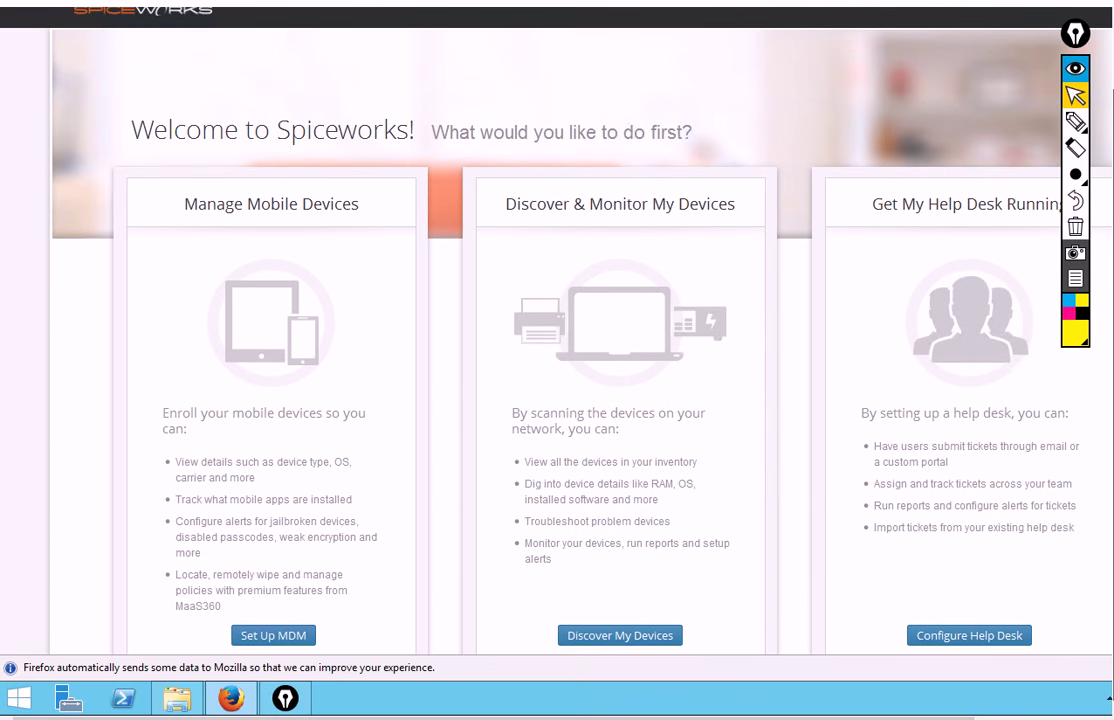
{"action": "scroll", "coordinate": [910, 527], "scroll_direction": "down", "scroll_amount": 3}
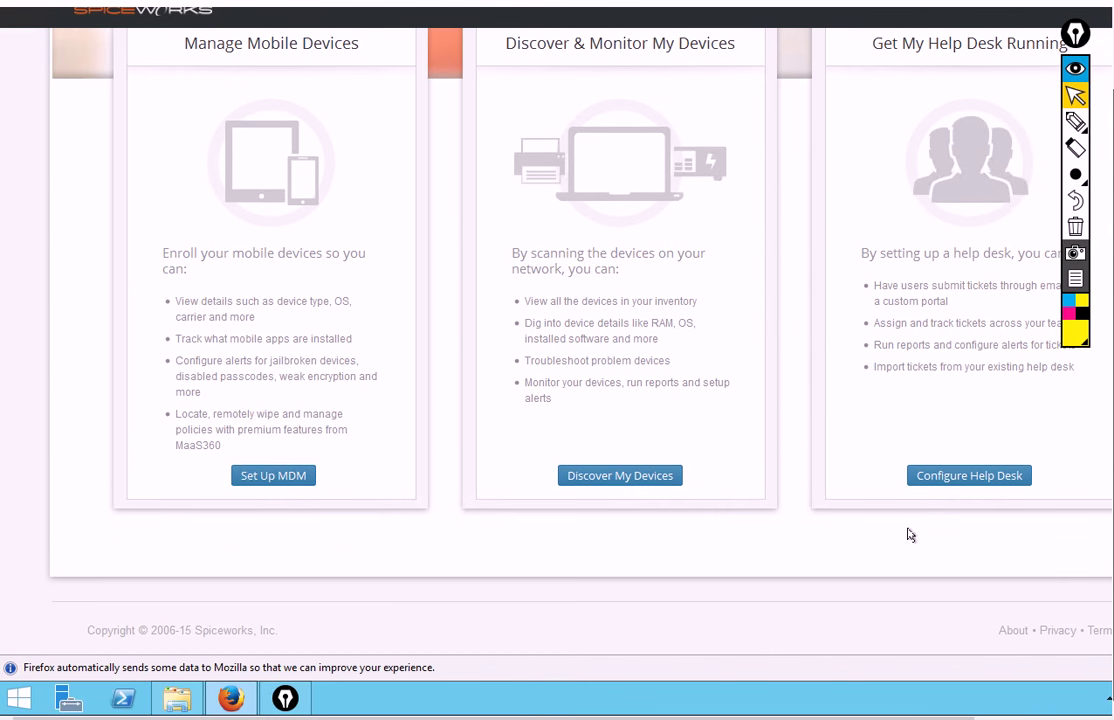
{"action": "scroll", "coordinate": [907, 535], "scroll_direction": "up", "scroll_amount": 2}
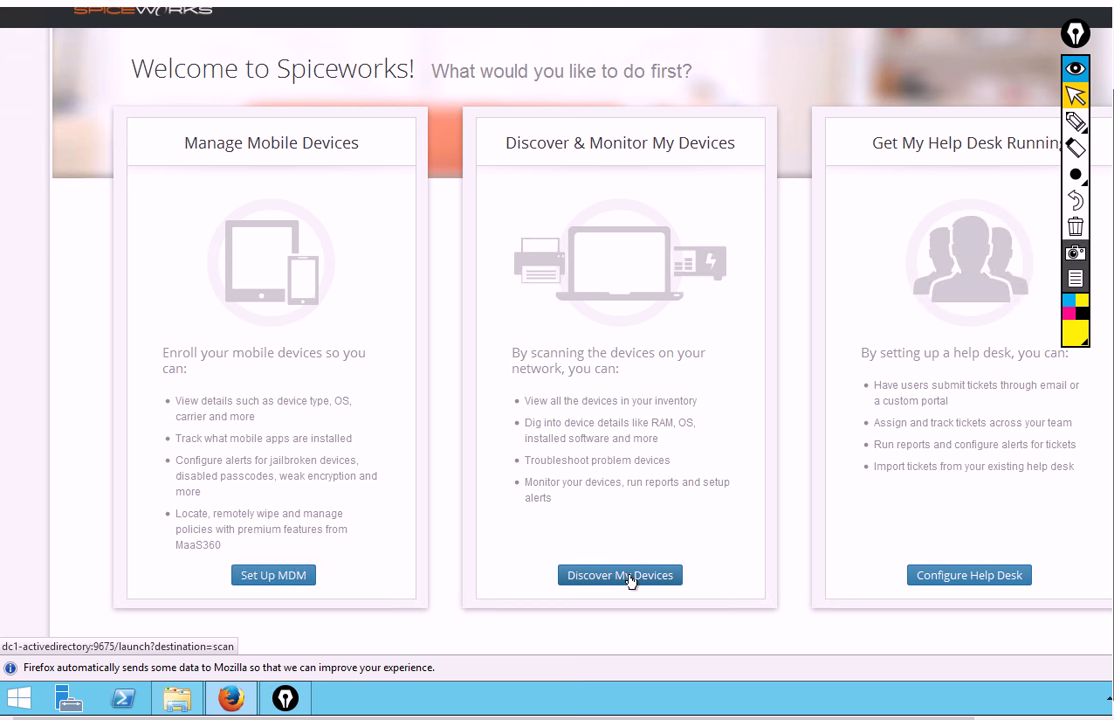
{"action": "scroll", "coordinate": [657, 583], "scroll_direction": "up", "scroll_amount": 1}
{"action": "scroll", "coordinate": [657, 583], "scroll_direction": "down", "scroll_amount": 2}
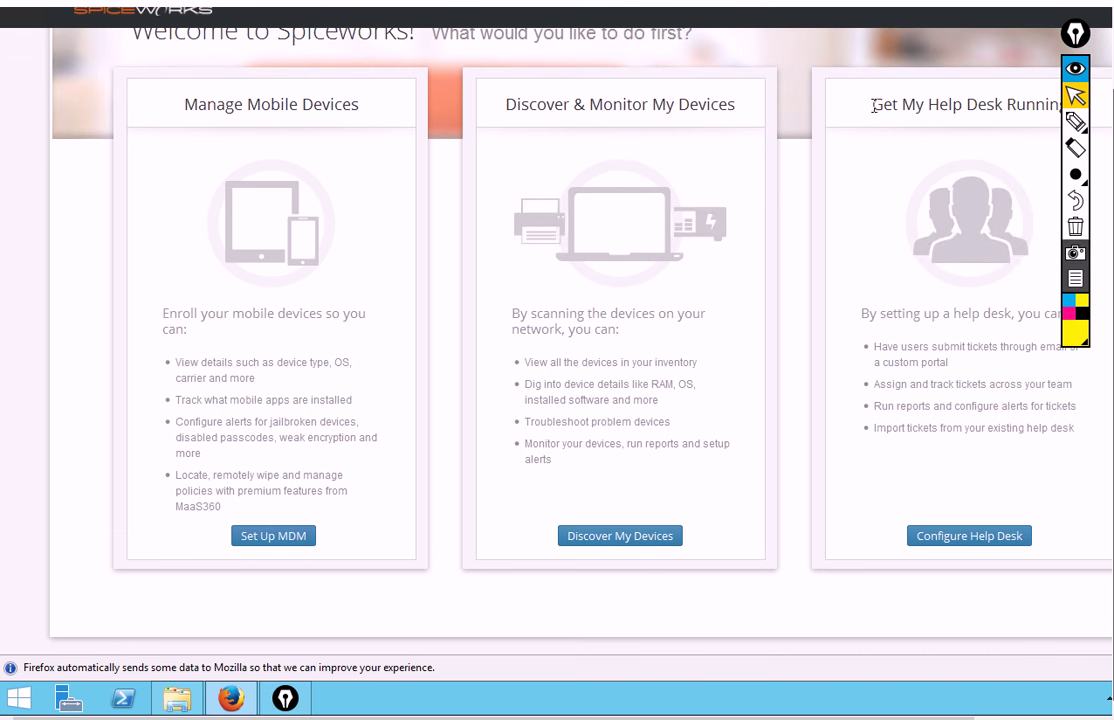
{"action": "left_click_drag", "start_coordinate": [874, 105], "coordinate": [1000, 114]}
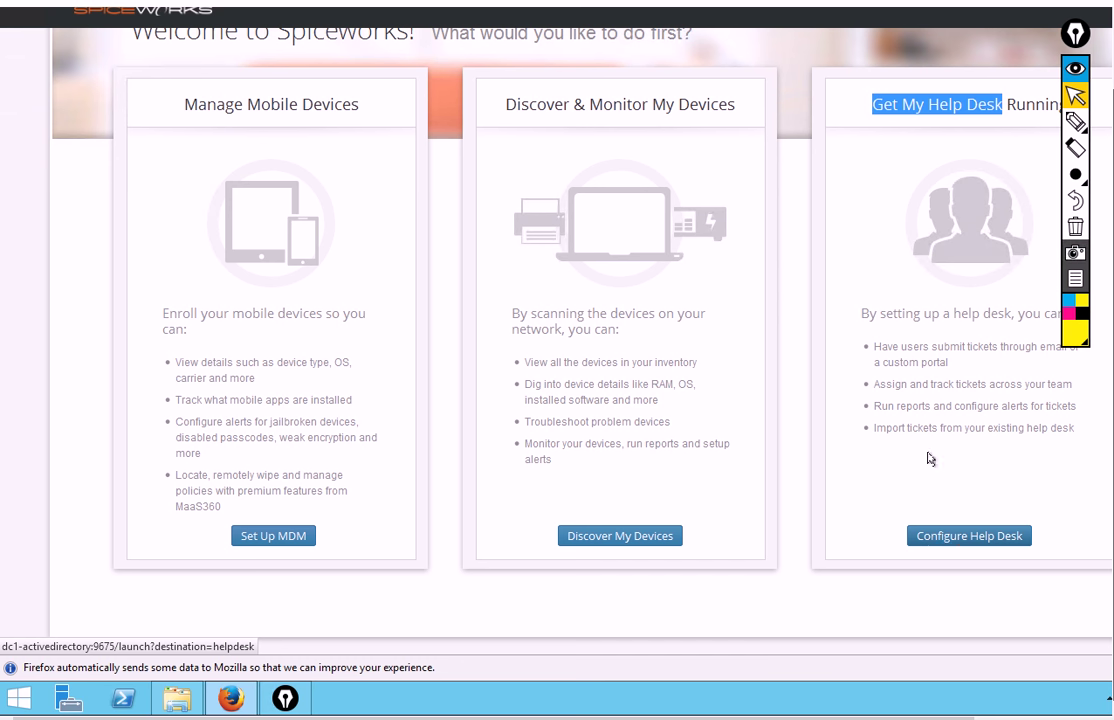
{"action": "left_click_drag", "start_coordinate": [871, 314], "coordinate": [1068, 451]}
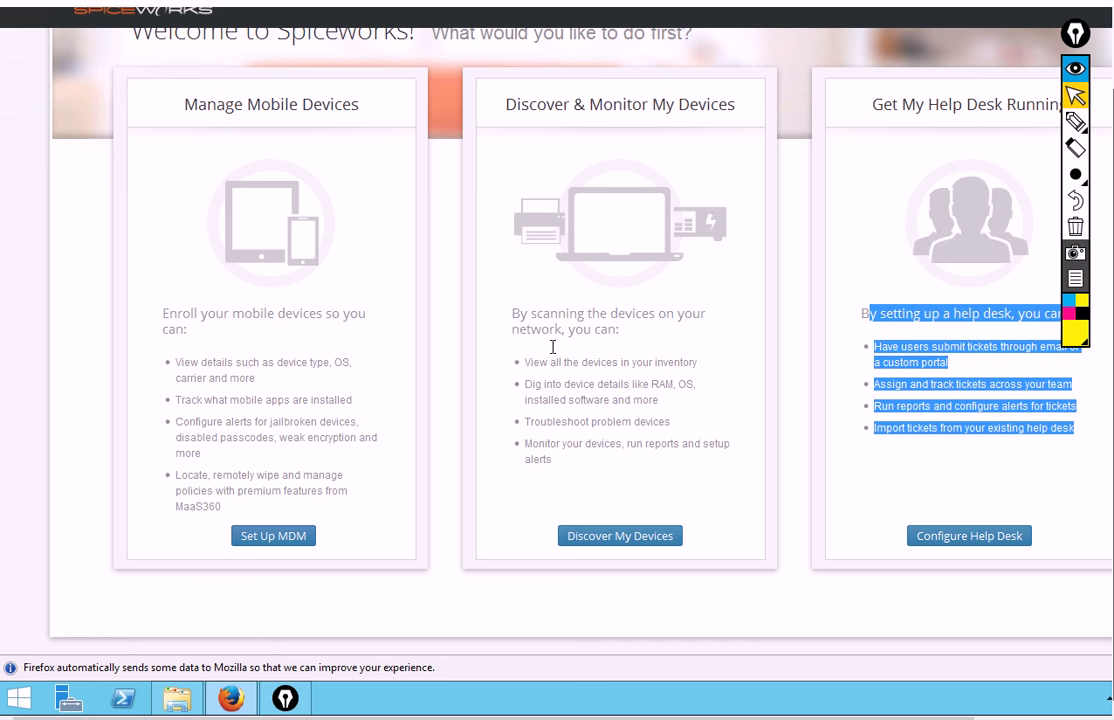
{"action": "left_click", "coordinate": [509, 326]}
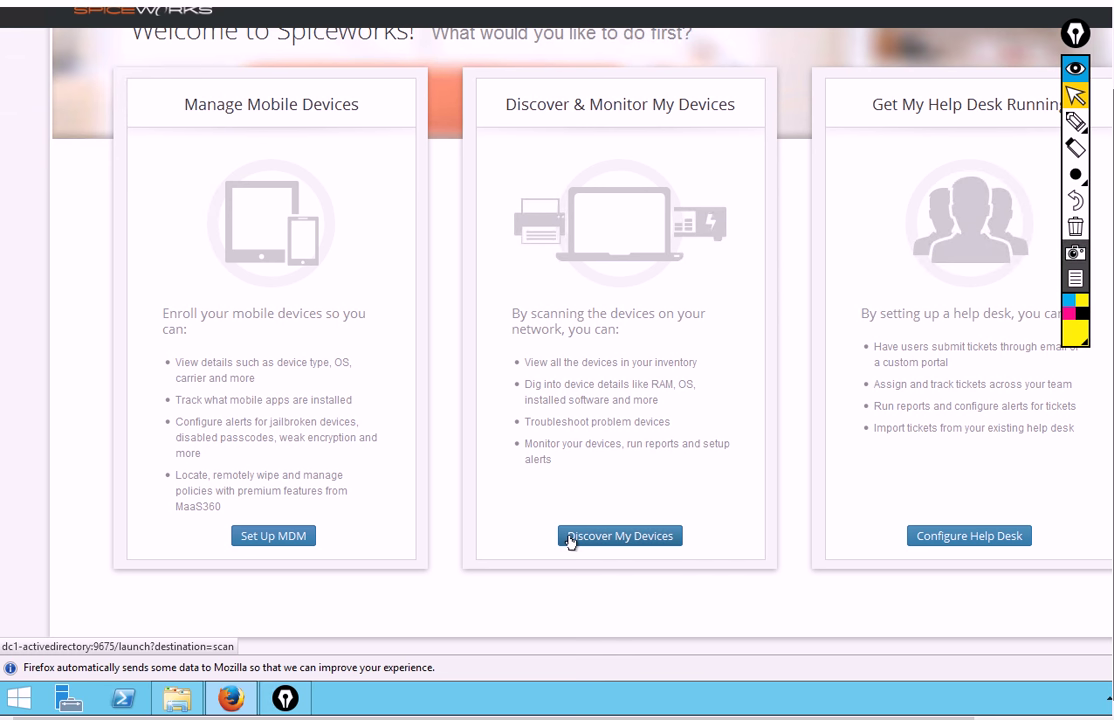
{"action": "left_click", "coordinate": [621, 540]}
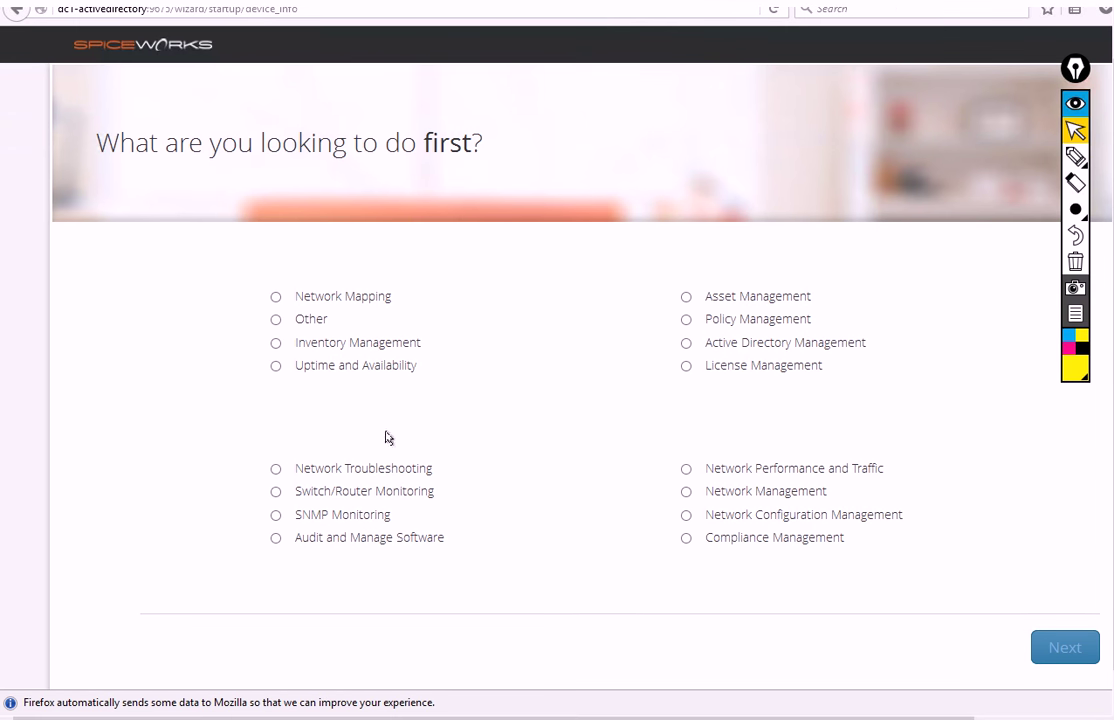
Pick Inventory Management, enter the Windows admin user name and password, and choose no SSH credentials
{"action": "left_click", "coordinate": [276, 344]}
{"action": "left_click", "coordinate": [1049, 652]}
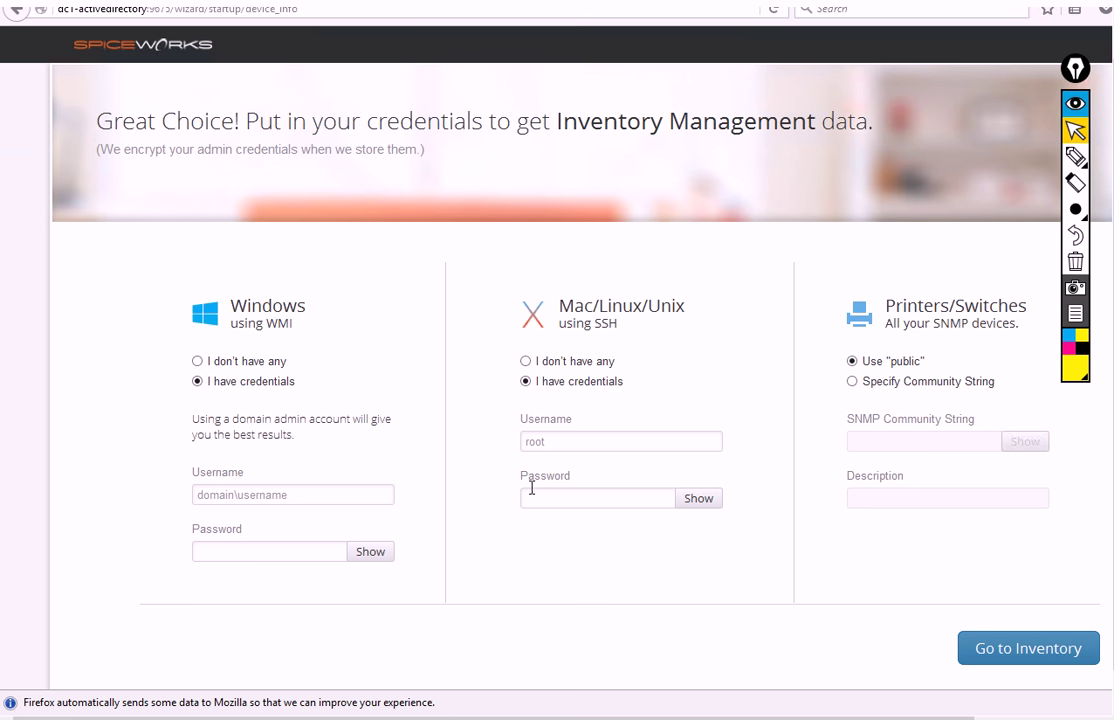
{"action": "left_click", "coordinate": [222, 495]}
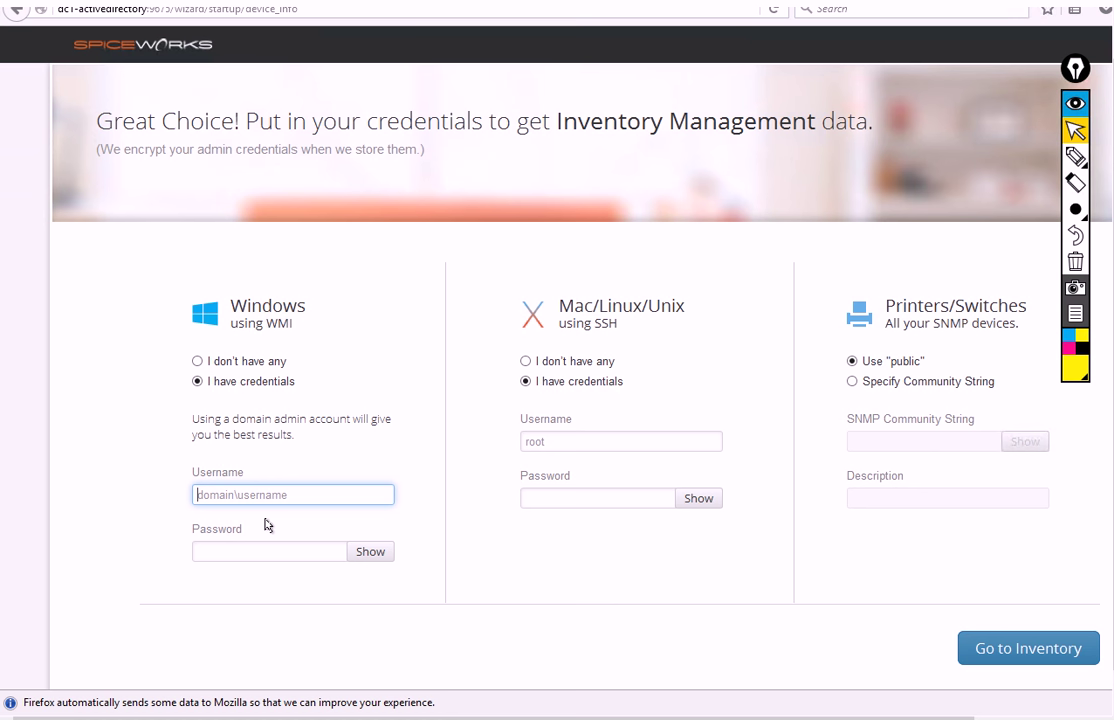
{"action": "type", "text": "hq\\helpdesk"}
{"action": "key", "text": "Tab"}
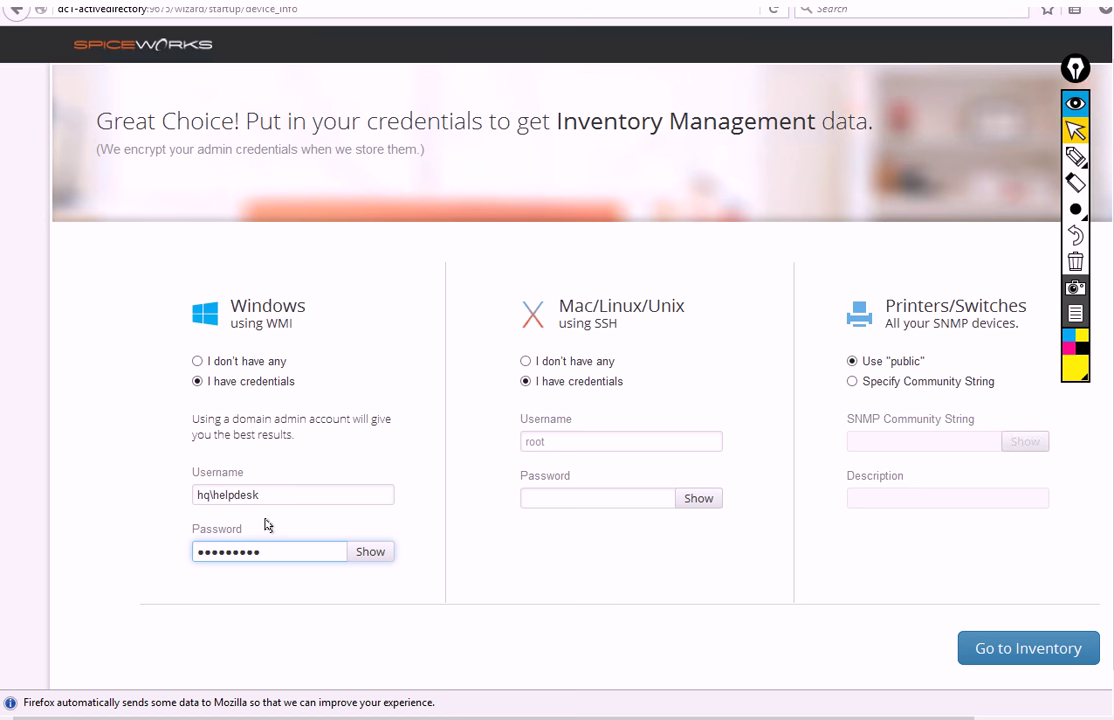
{"action": "left_click", "coordinate": [980, 642]}
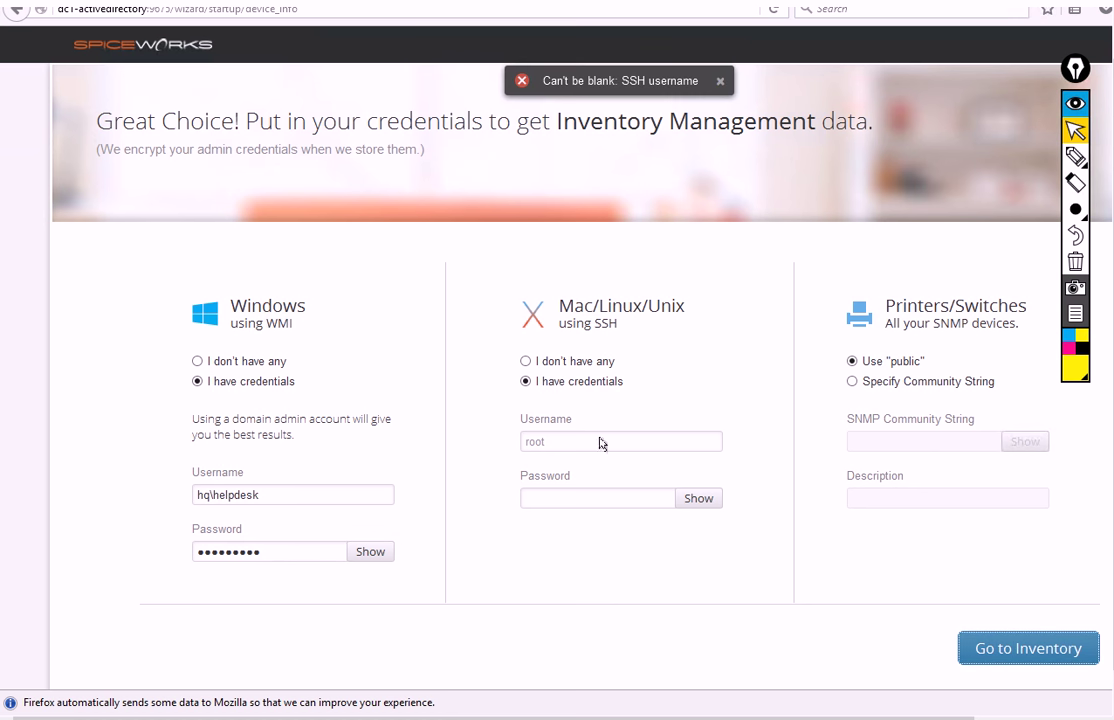
{"action": "left_click", "coordinate": [526, 361]}
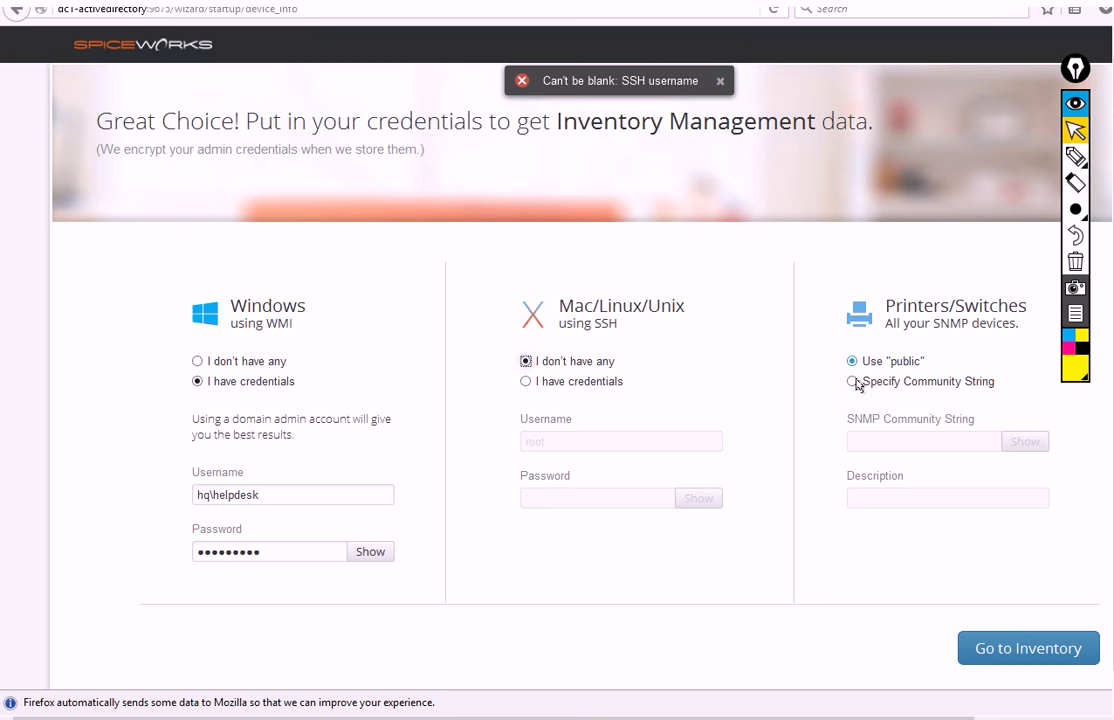
{"action": "left_click", "coordinate": [1030, 650]}
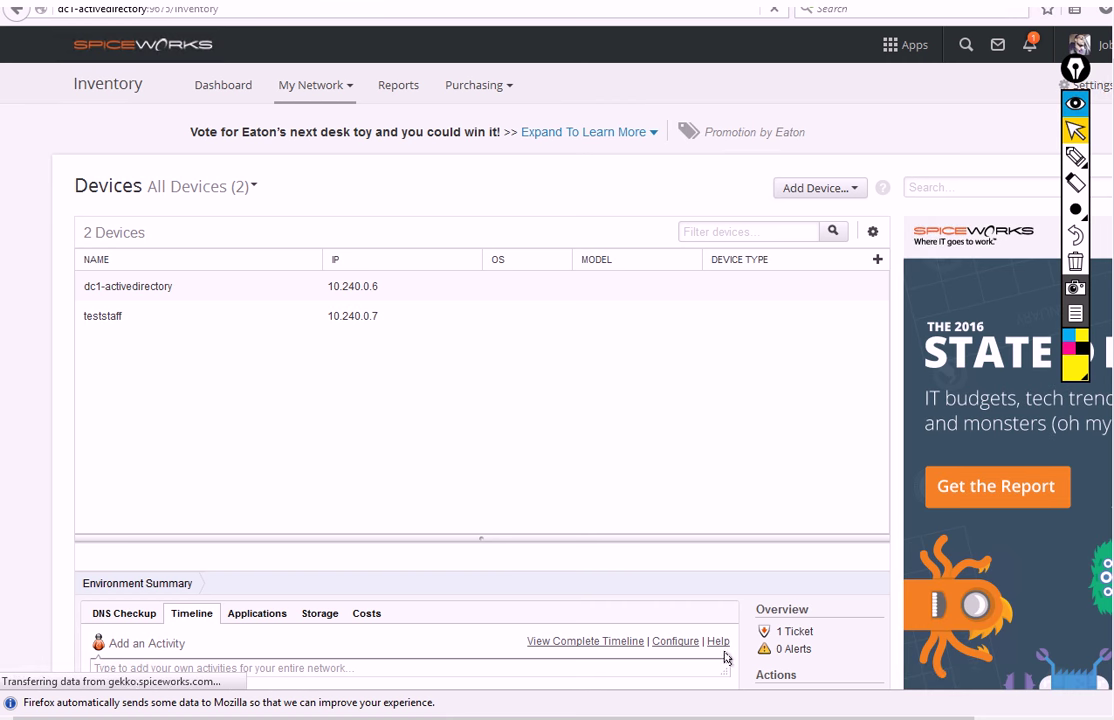
In the Remote Desktop session, open System information from the Start corner's shortcut menu
{"action": "mouse_move", "coordinate": [825, 716]}
{"action": "left_click", "coordinate": [863, 671]}
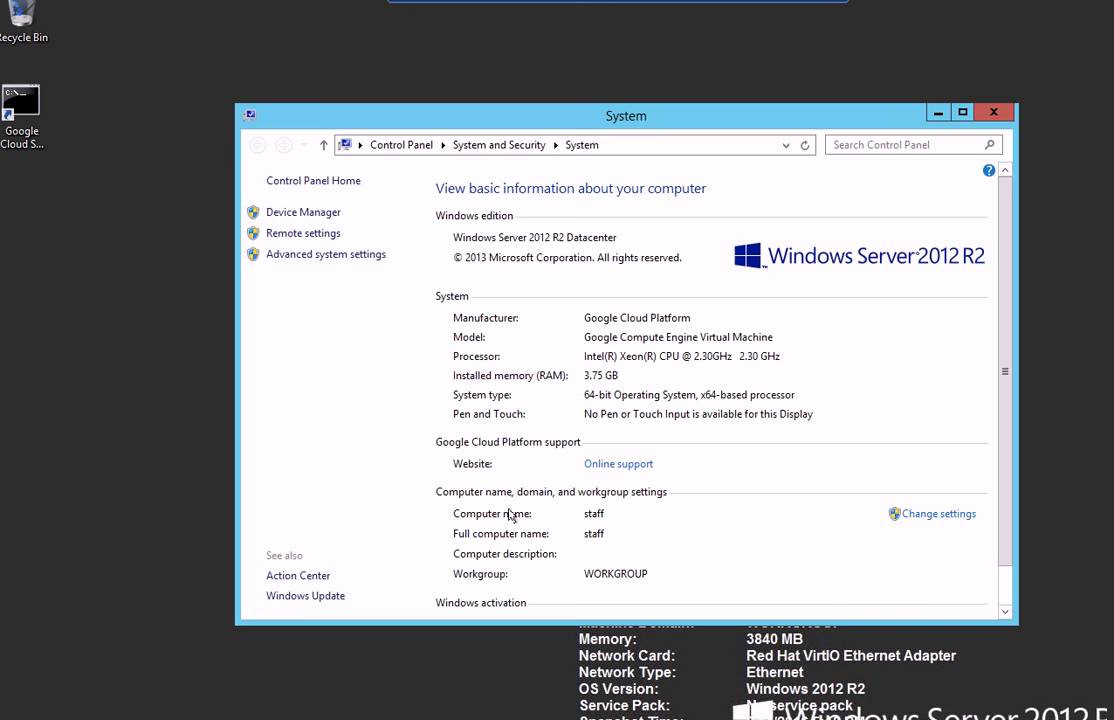
{"action": "left_click", "coordinate": [10, 694]}
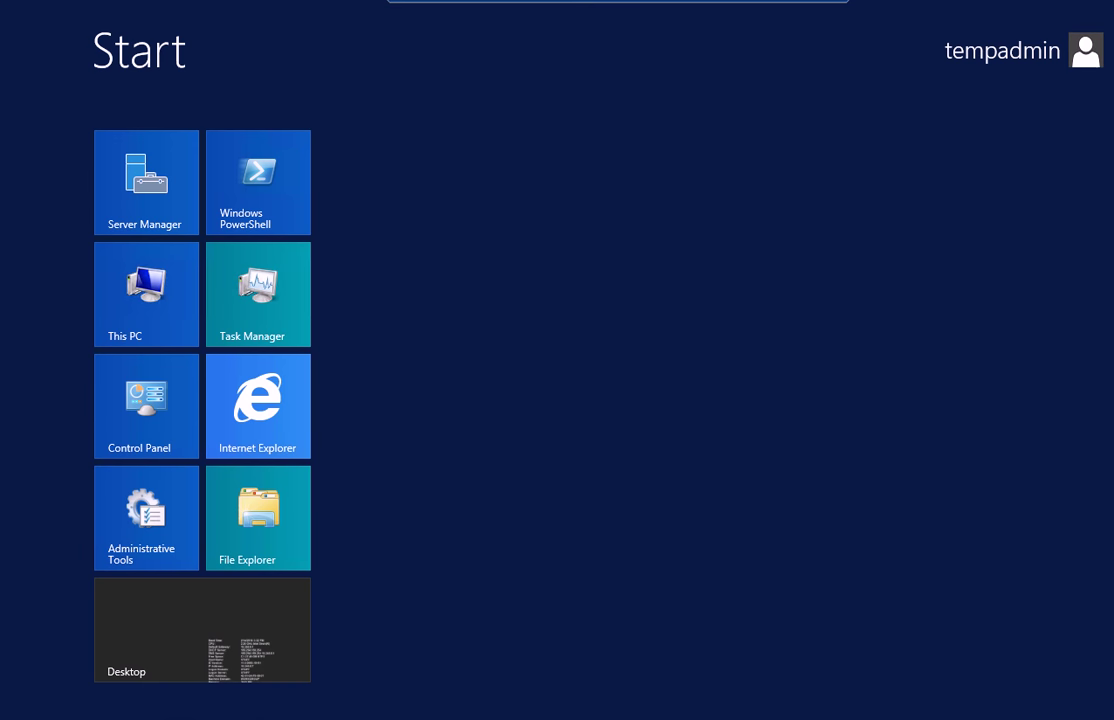
{"action": "right_click", "coordinate": [10, 694]}
{"action": "left_click", "coordinate": [86, 480]}
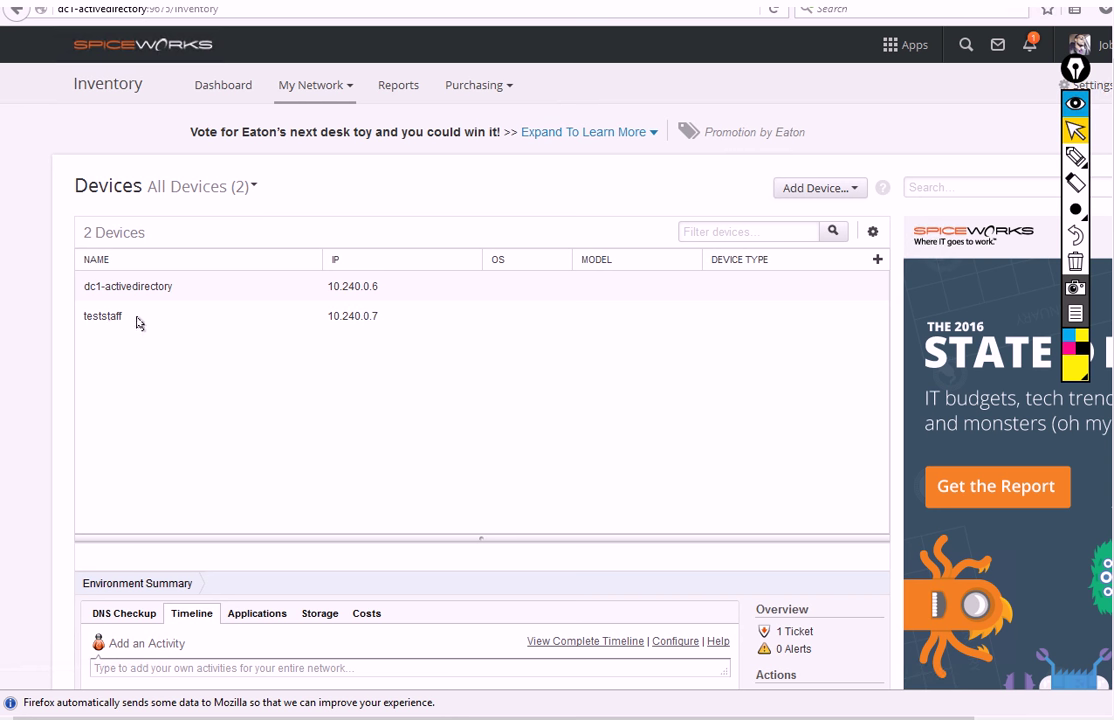
Review the teststaff device's General Info details, then go to the Spiceworks Dashboard
{"action": "left_click", "coordinate": [92, 318]}
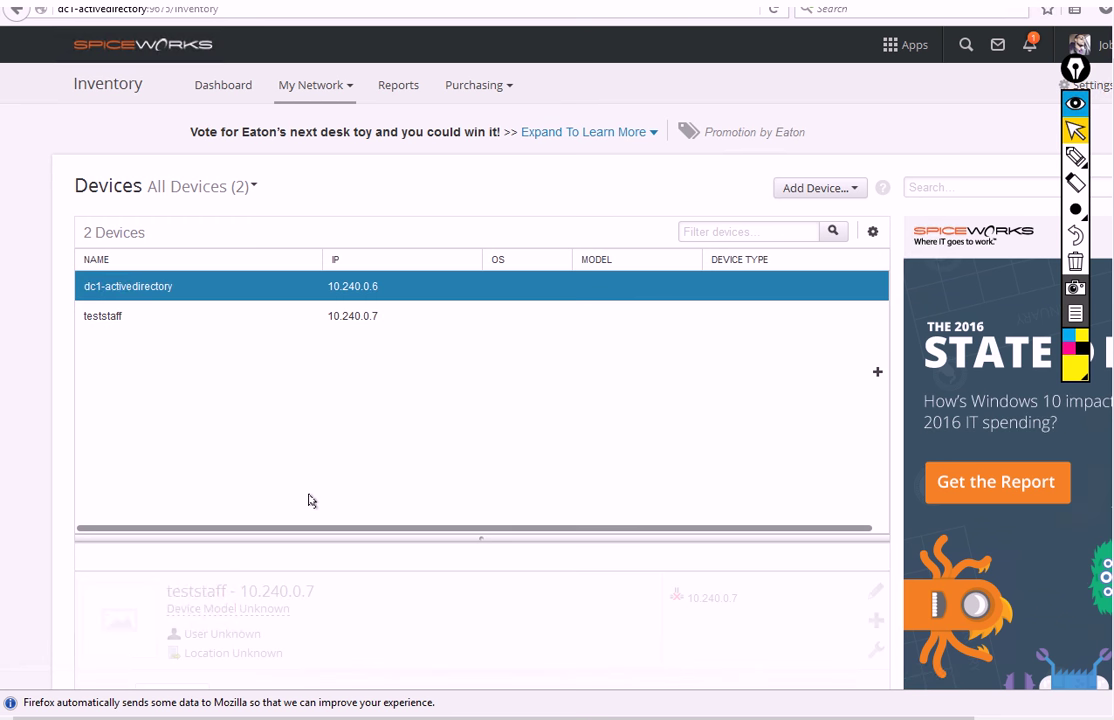
{"action": "scroll", "coordinate": [204, 468], "scroll_direction": "down", "scroll_amount": 5}
{"action": "scroll", "coordinate": [185, 467], "scroll_direction": "down", "scroll_amount": 1}
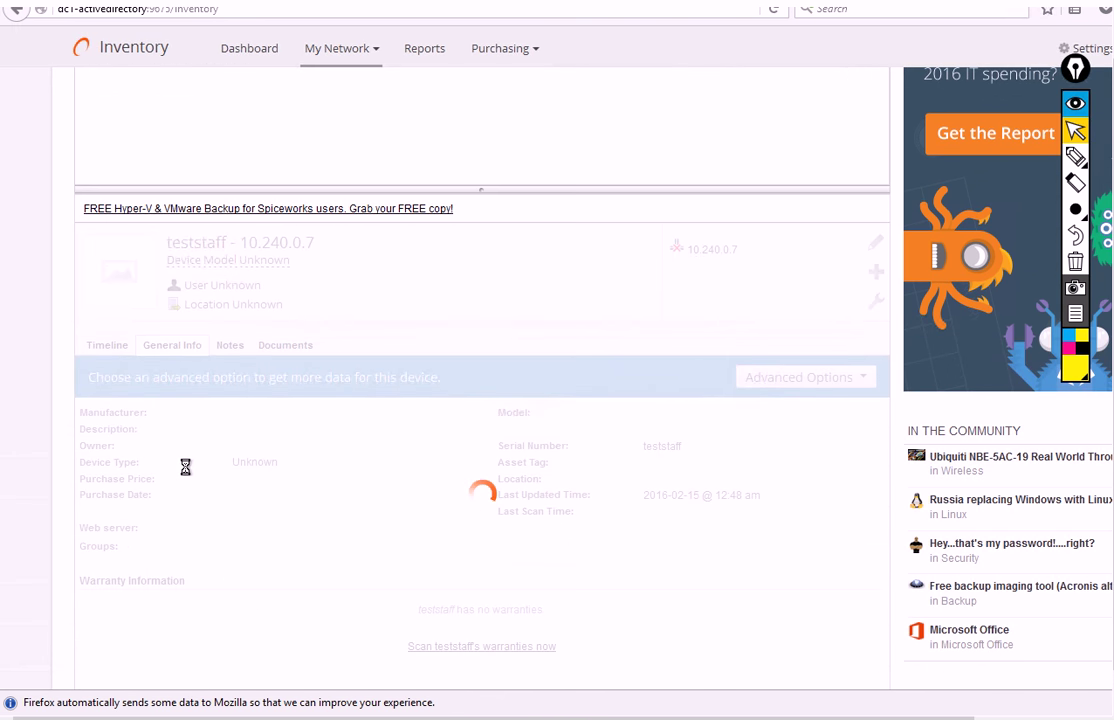
{"action": "scroll", "coordinate": [190, 483], "scroll_direction": "down", "scroll_amount": 2}
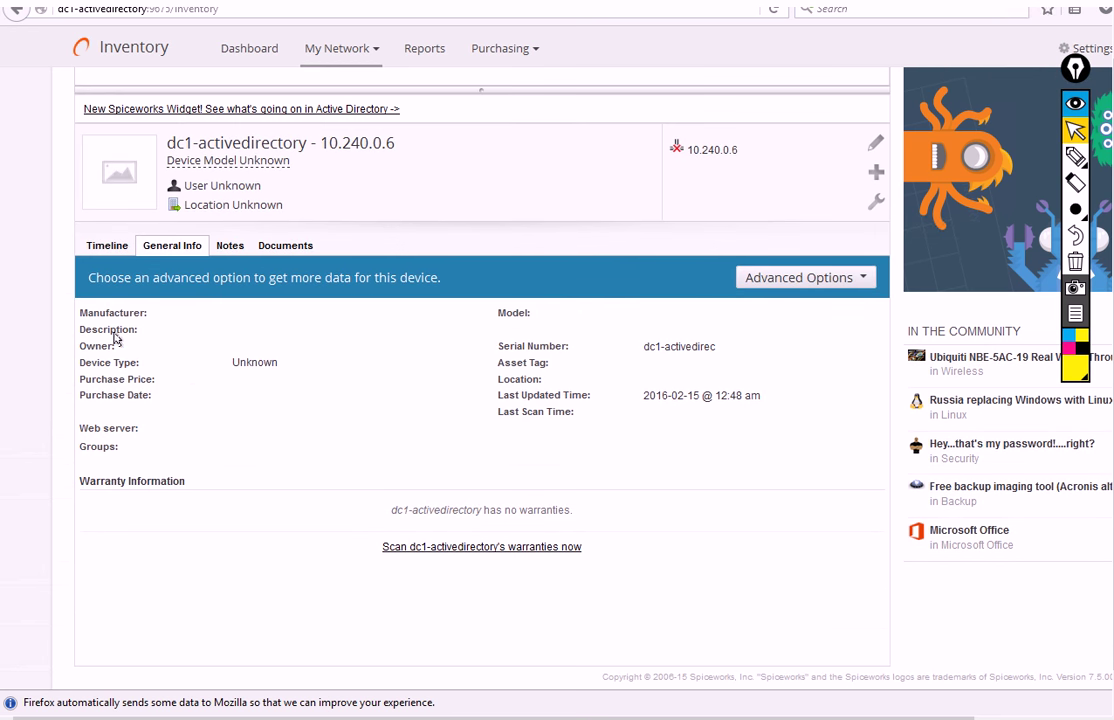
{"action": "left_click_drag", "start_coordinate": [108, 313], "coordinate": [150, 332]}
{"action": "scroll", "coordinate": [175, 427], "scroll_direction": "up", "scroll_amount": 2}
{"action": "scroll", "coordinate": [175, 427], "scroll_direction": "up", "scroll_amount": 7}
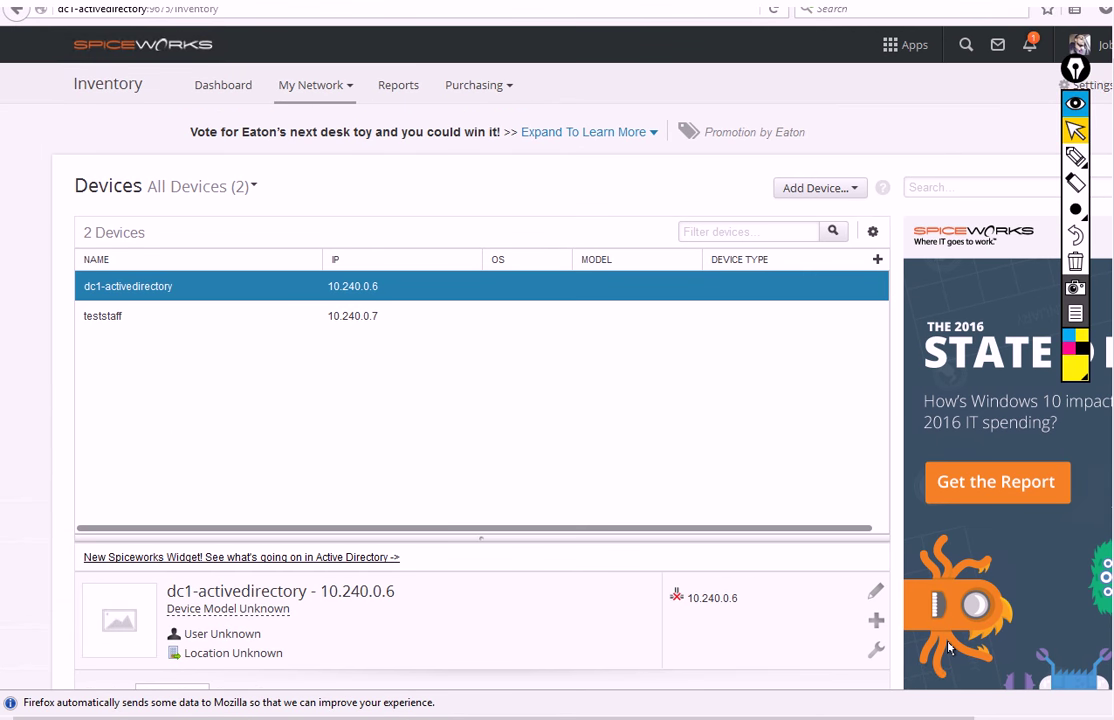
{"action": "left_click", "coordinate": [223, 85]}
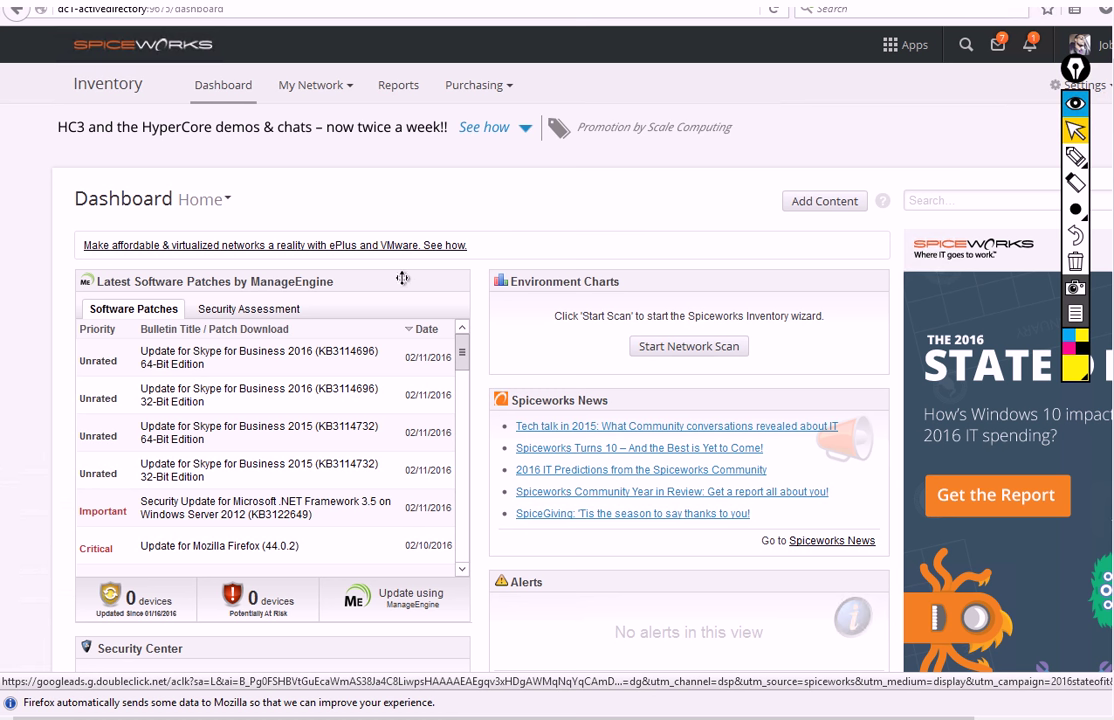
Remove the Latest Software Patches widget, then start a network scan from the Security Center
{"action": "left_click", "coordinate": [440, 282]}
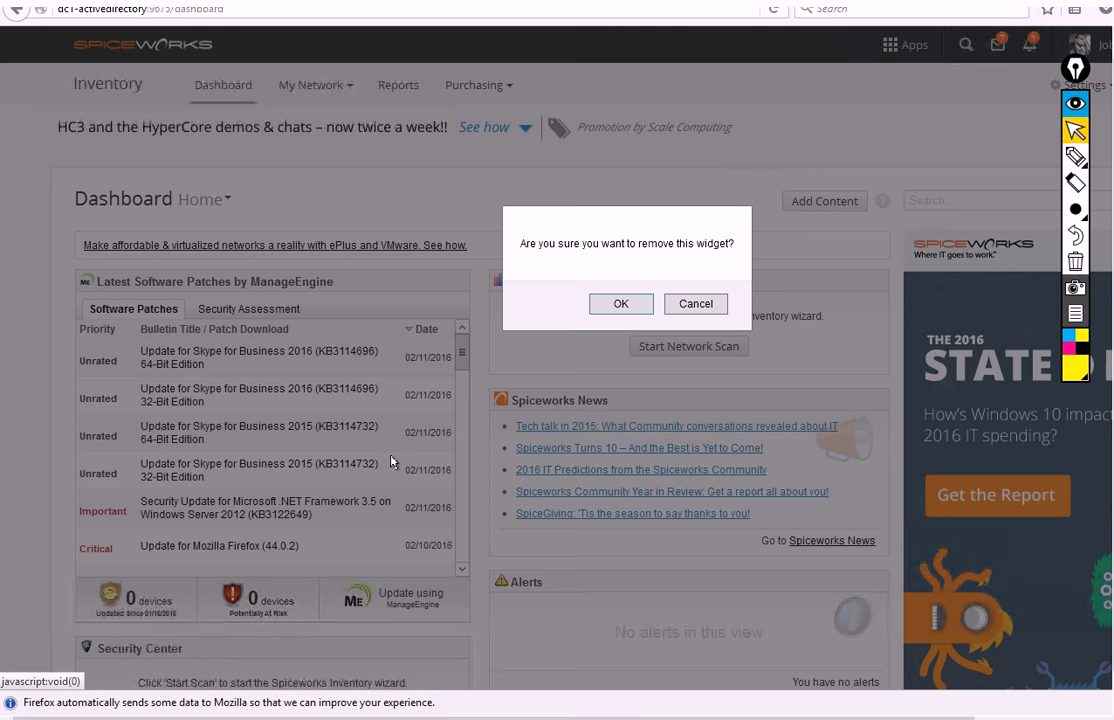
{"action": "left_click", "coordinate": [620, 304]}
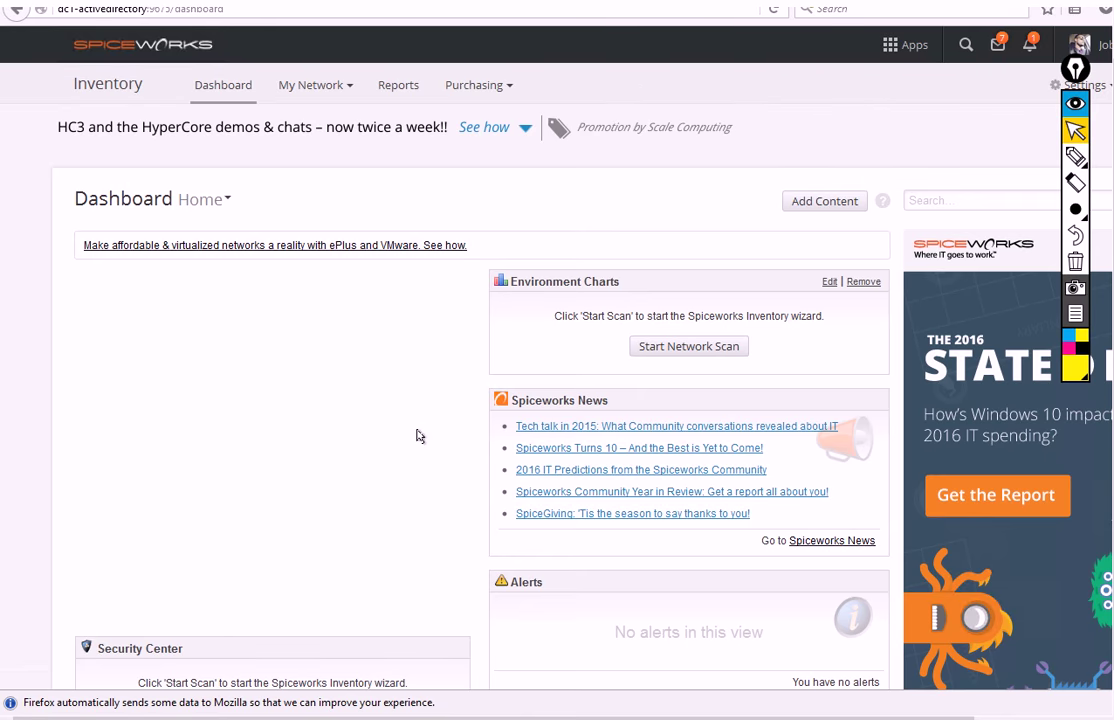
{"action": "scroll", "coordinate": [418, 435], "scroll_direction": "down", "scroll_amount": 2}
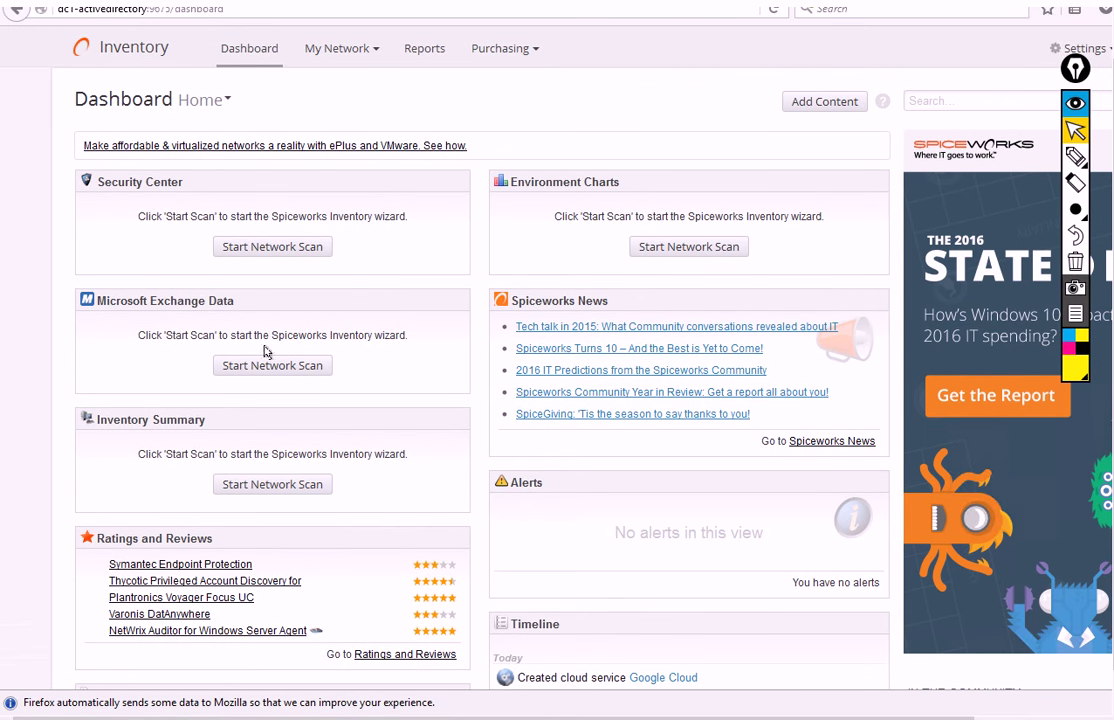
{"action": "left_click", "coordinate": [250, 243]}
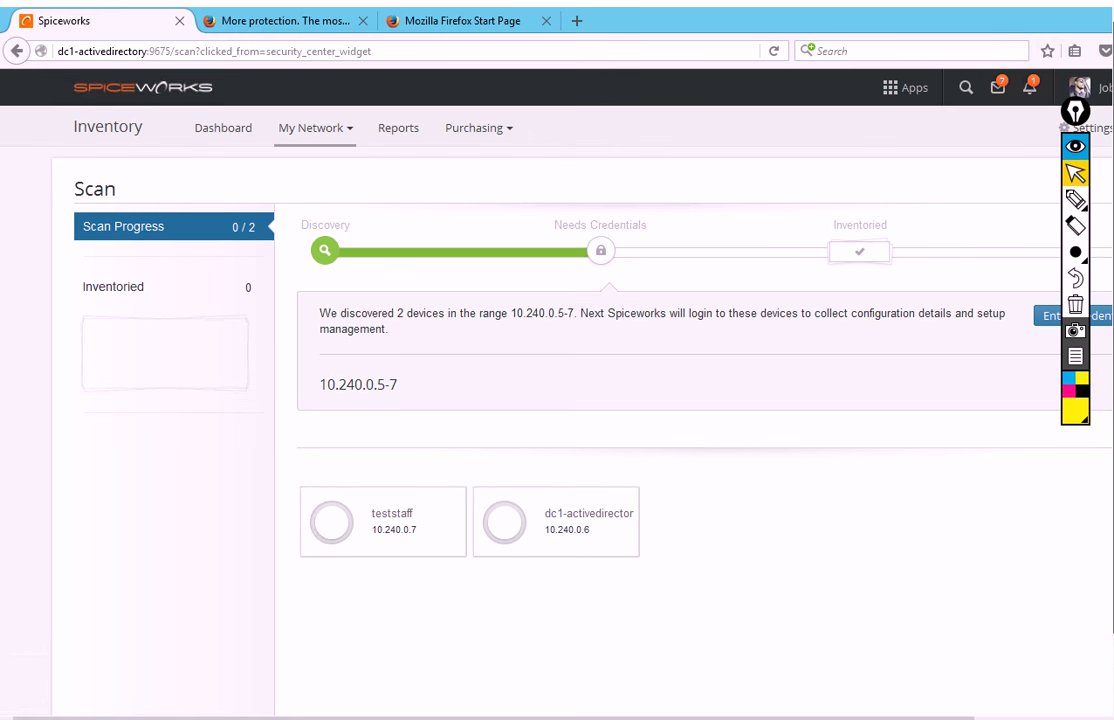
Restore the Firefox window, then reposition and enlarge it so the whole scan page fits
{"action": "double_click", "coordinate": [700, 25]}
{"action": "left_click_drag", "start_coordinate": [757, 48], "coordinate": [515, 38]}
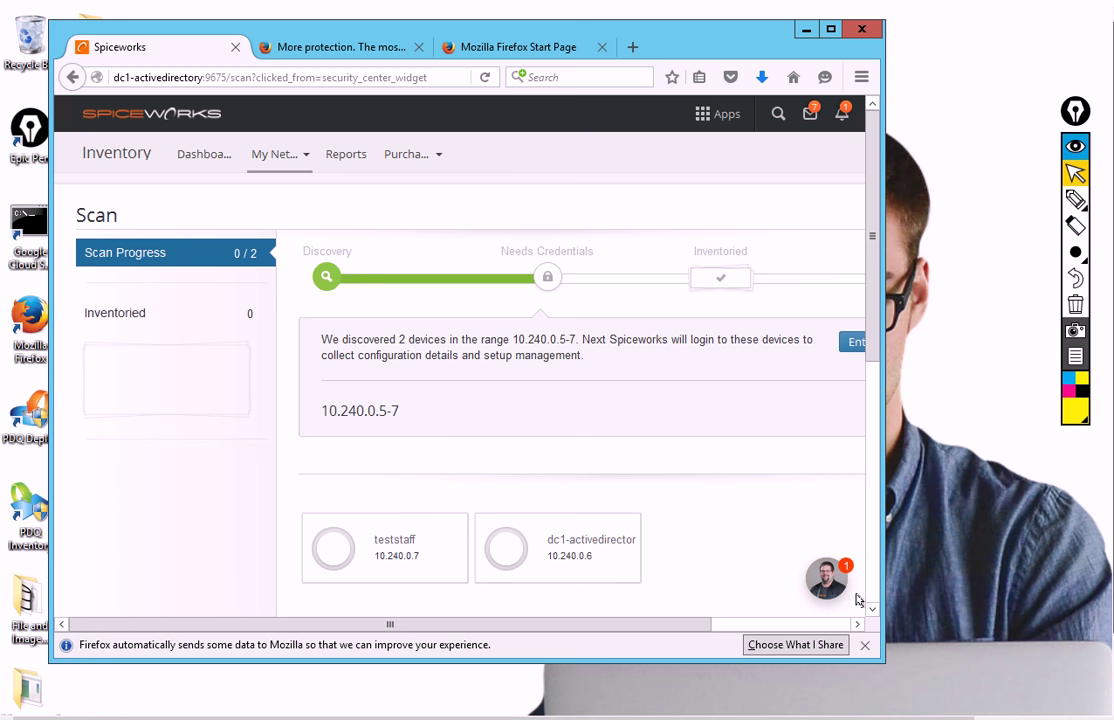
{"action": "left_click_drag", "start_coordinate": [879, 657], "coordinate": [973, 700]}
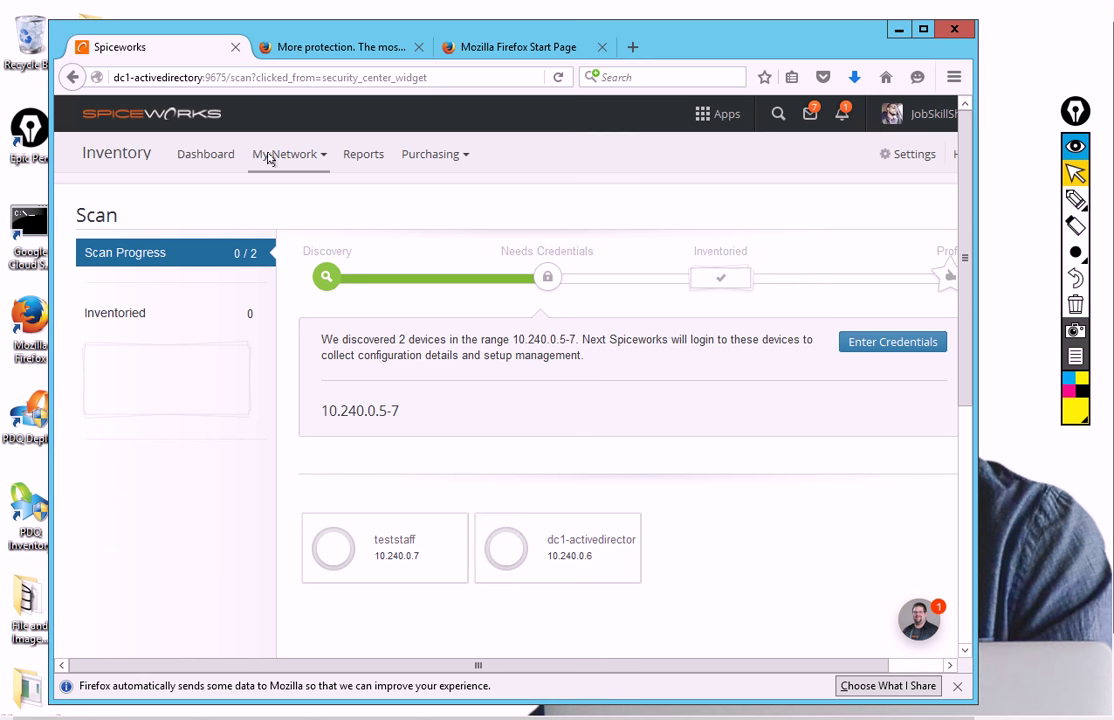
{"action": "mouse_move", "coordinate": [305, 25]}
{"action": "left_mouse_down"}
{"action": "mouse_move", "coordinate": [448, 55]}
{"action": "mouse_move", "coordinate": [322, 23]}
{"action": "left_mouse_up"}
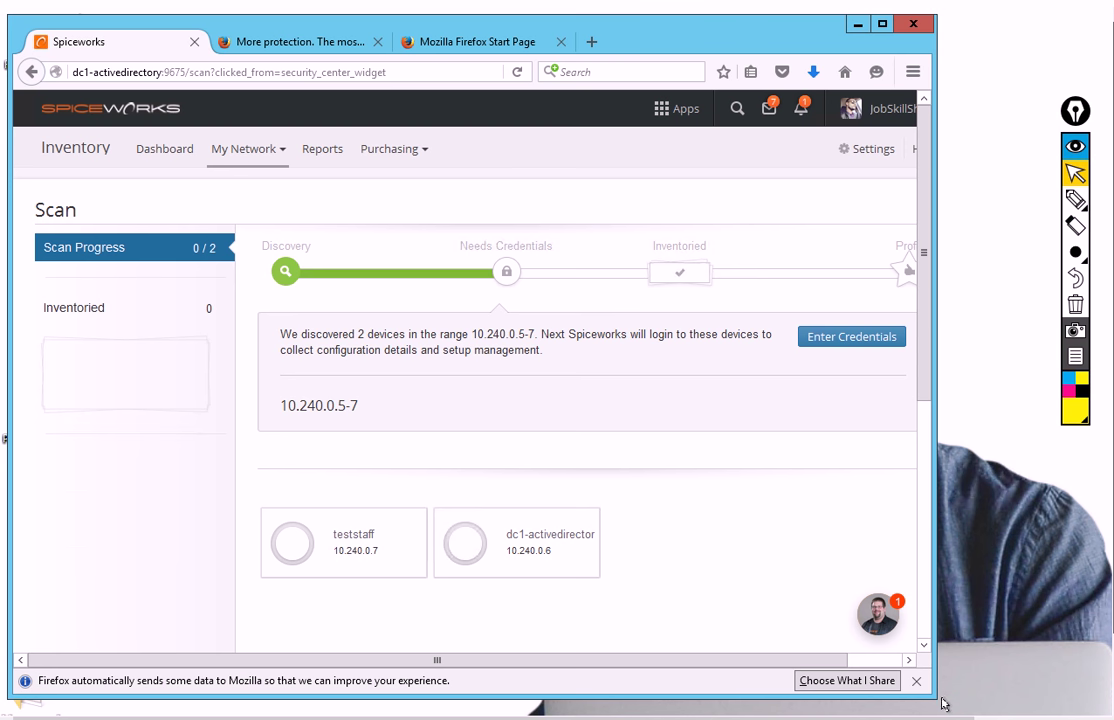
{"action": "left_click_drag", "start_coordinate": [930, 690], "coordinate": [1030, 708]}
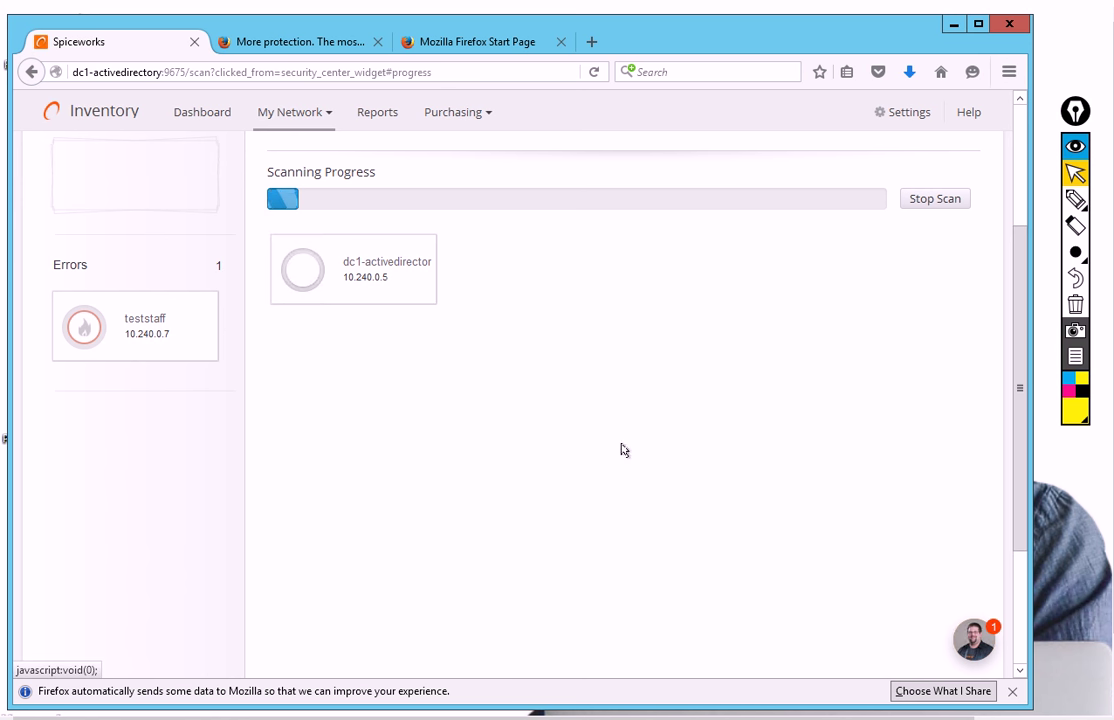
Bring up the Notepad credentials note, select the domain machine's username and password, then minimize it
{"action": "mouse_move", "coordinate": [716, 712]}
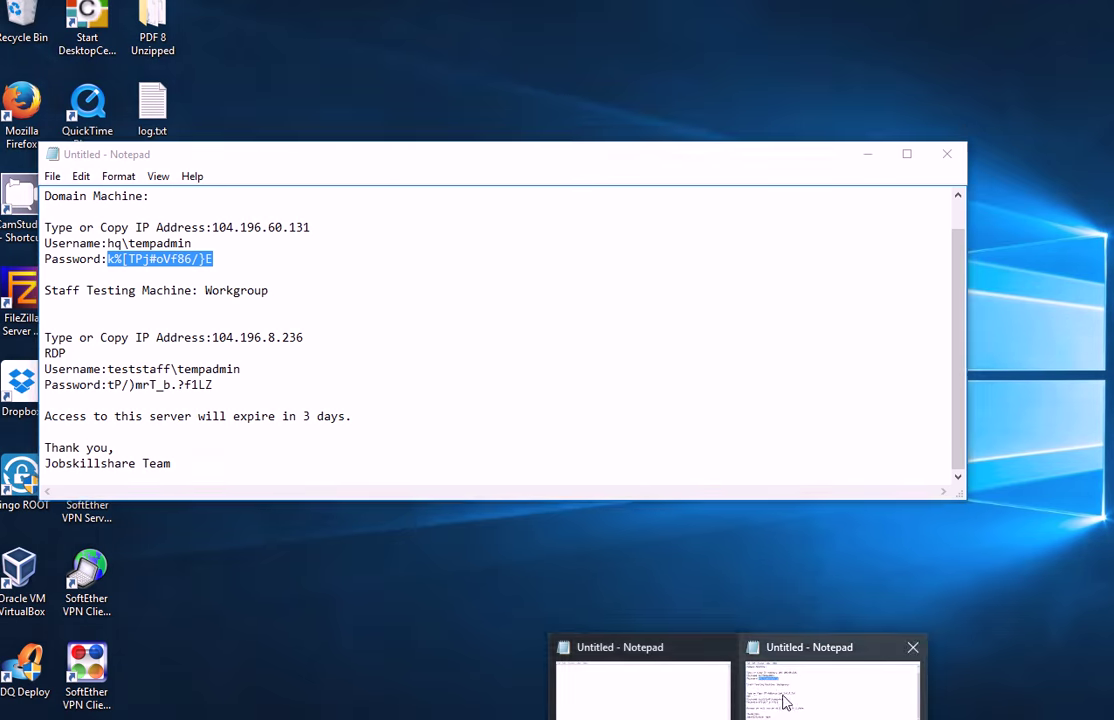
{"action": "left_click", "coordinate": [825, 685]}
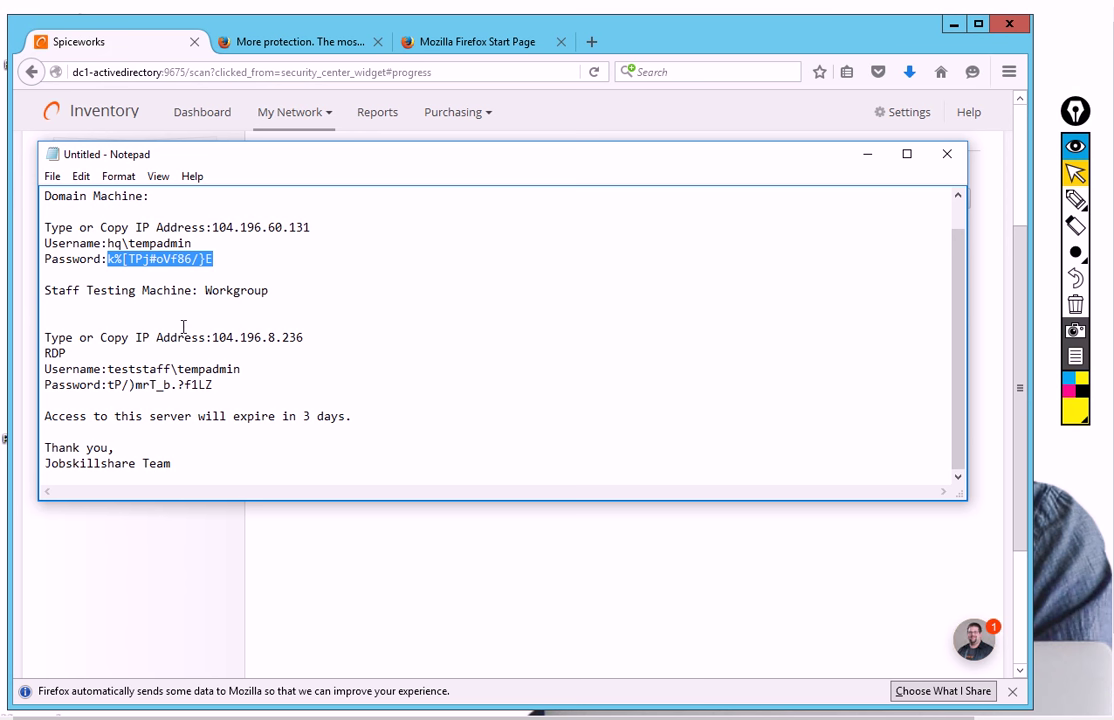
{"action": "left_click_drag", "start_coordinate": [192, 243], "coordinate": [105, 243]}
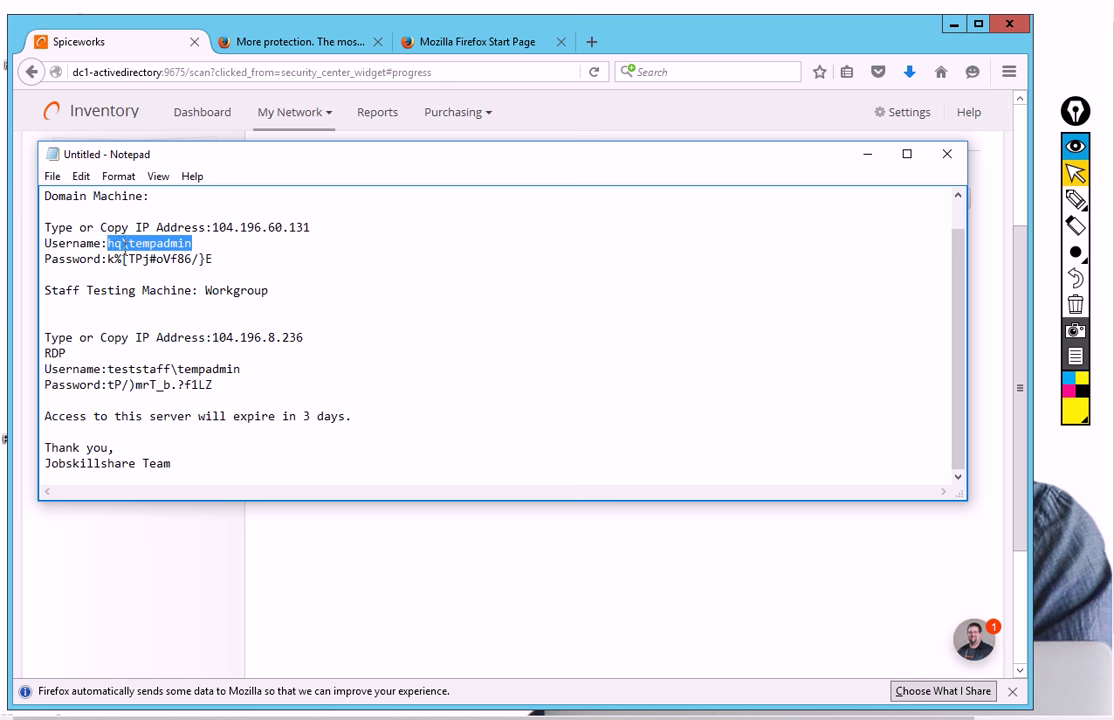
{"action": "left_click_drag", "start_coordinate": [205, 259], "coordinate": [107, 259]}
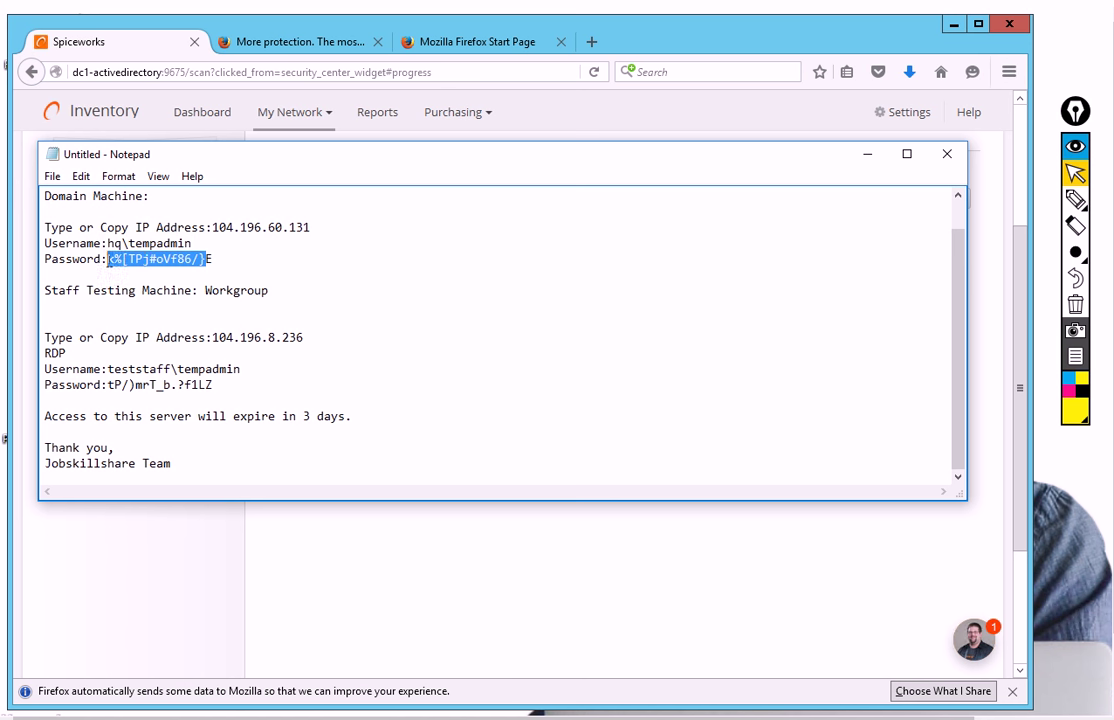
{"action": "left_click_drag", "start_coordinate": [214, 259], "coordinate": [112, 259]}
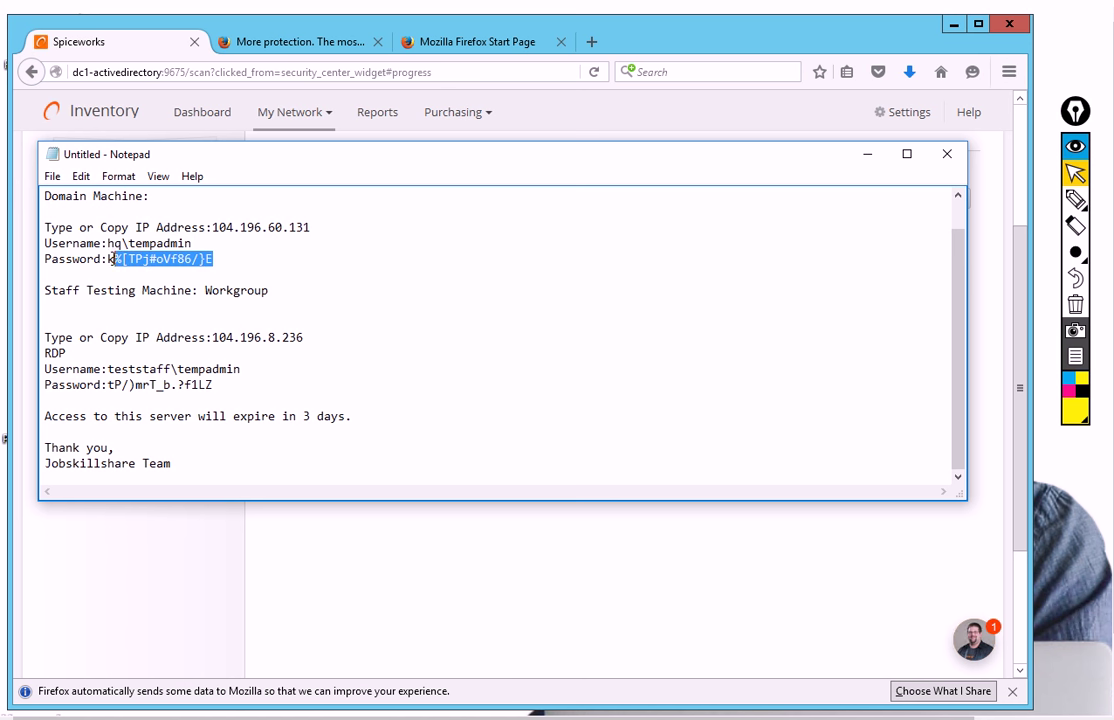
{"action": "left_click", "coordinate": [869, 155]}
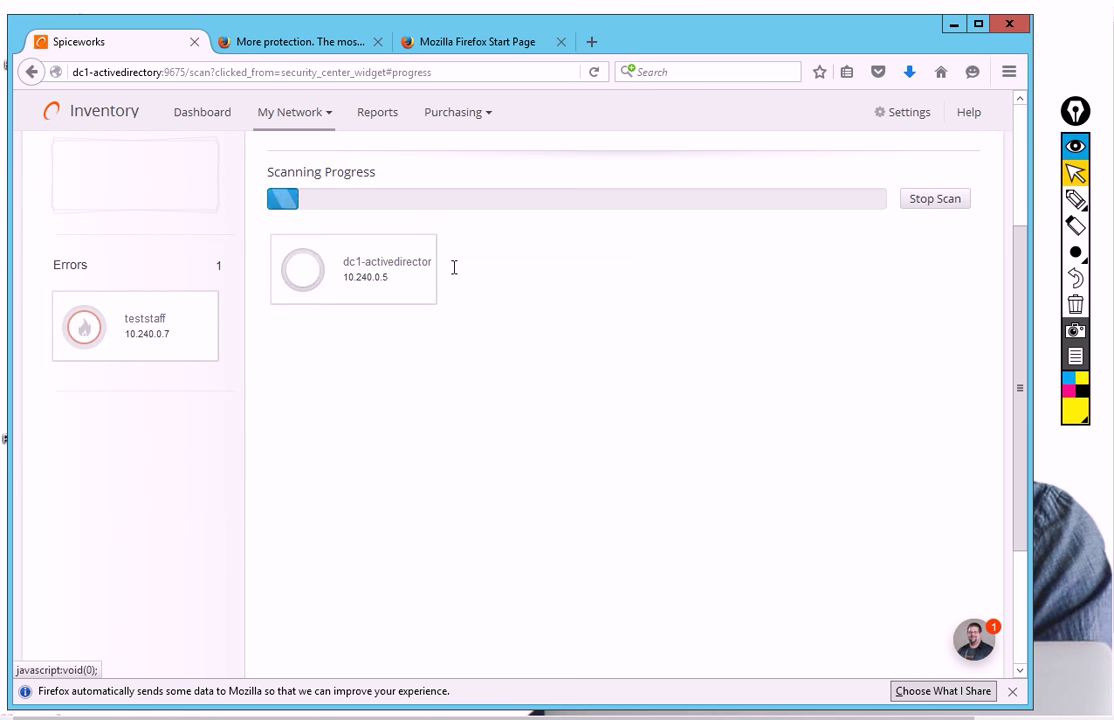
Review the finished scan results: 0 inventoried, dc1-activedirectory under Login Errors, teststaff under Errors
{"action": "scroll", "coordinate": [330, 310], "scroll_direction": "up", "scroll_amount": 3}
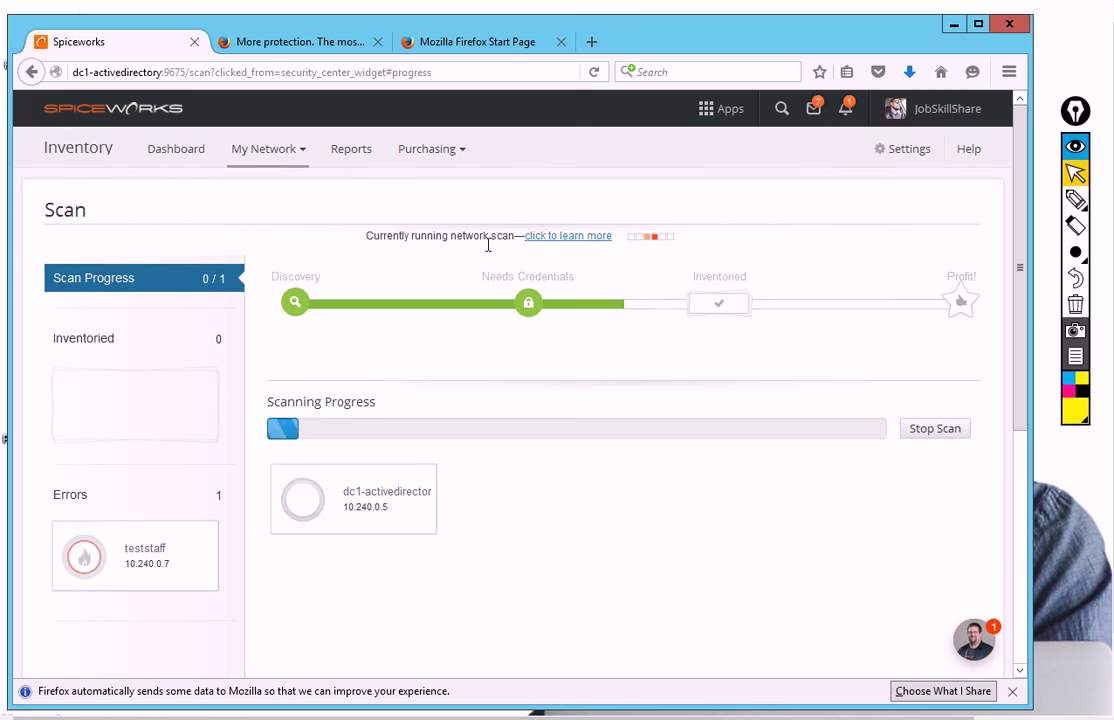
{"action": "left_click_drag", "start_coordinate": [69, 502], "coordinate": [336, 487]}
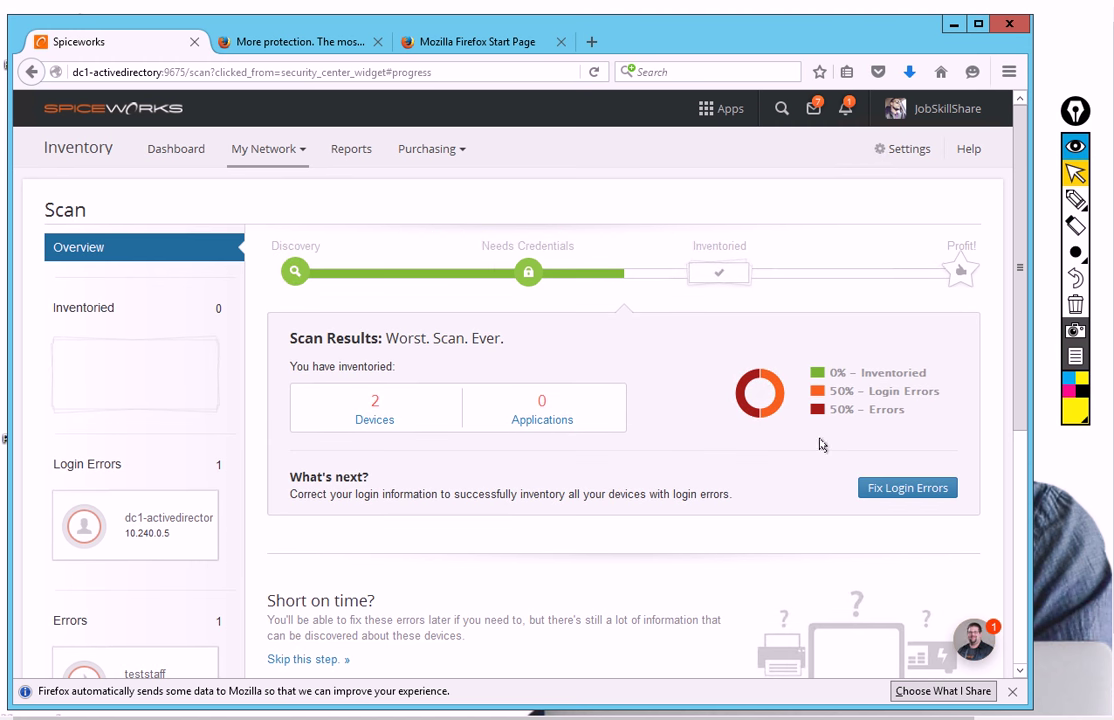
{"action": "scroll", "coordinate": [357, 594], "scroll_direction": "down", "scroll_amount": 1}
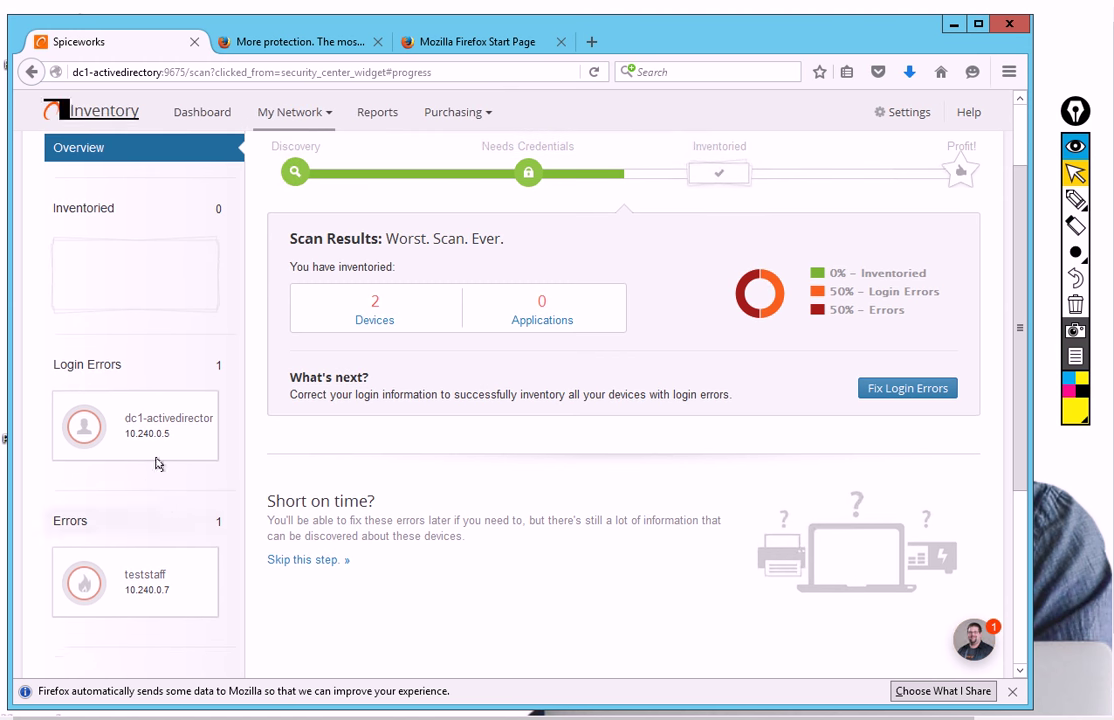
{"action": "scroll", "coordinate": [689, 609], "scroll_direction": "up", "scroll_amount": 1}
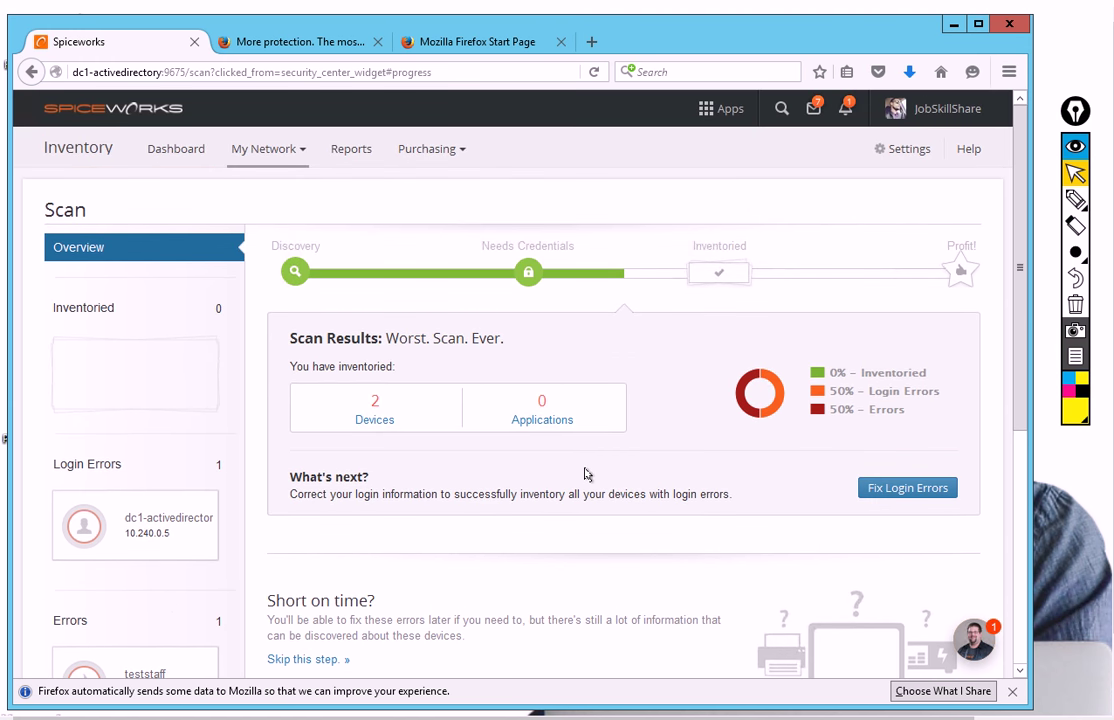
{"action": "scroll", "coordinate": [1012, 380], "scroll_direction": "down", "scroll_amount": 1}
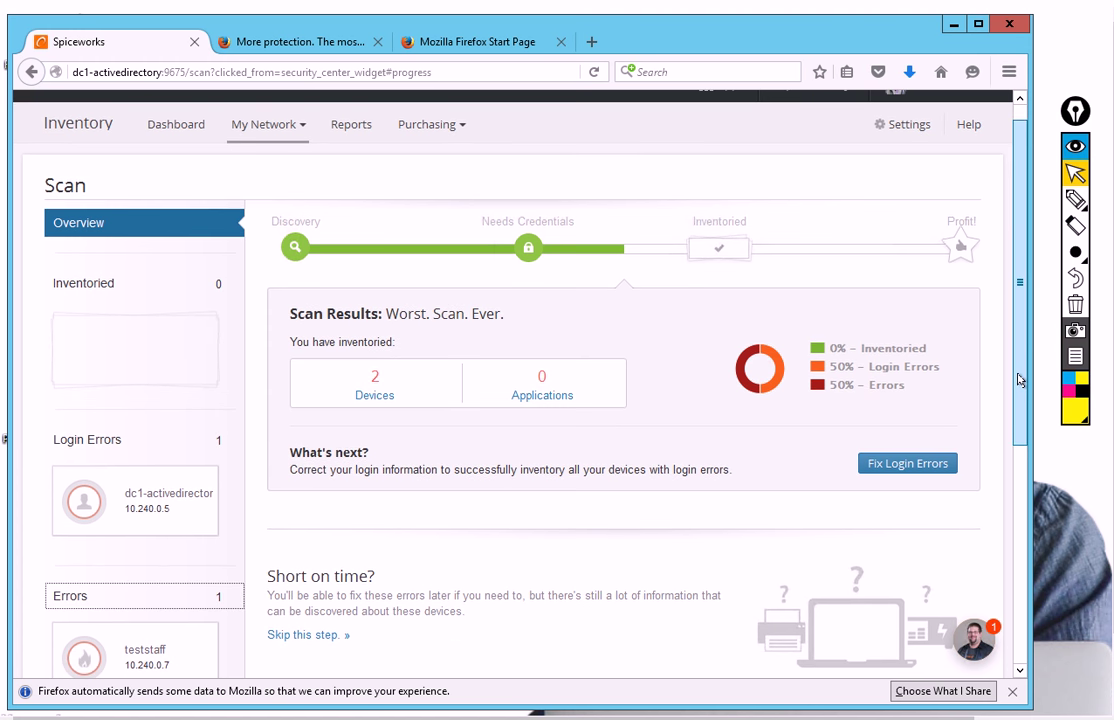
{"action": "scroll", "coordinate": [1019, 367], "scroll_direction": "up", "scroll_amount": 1}
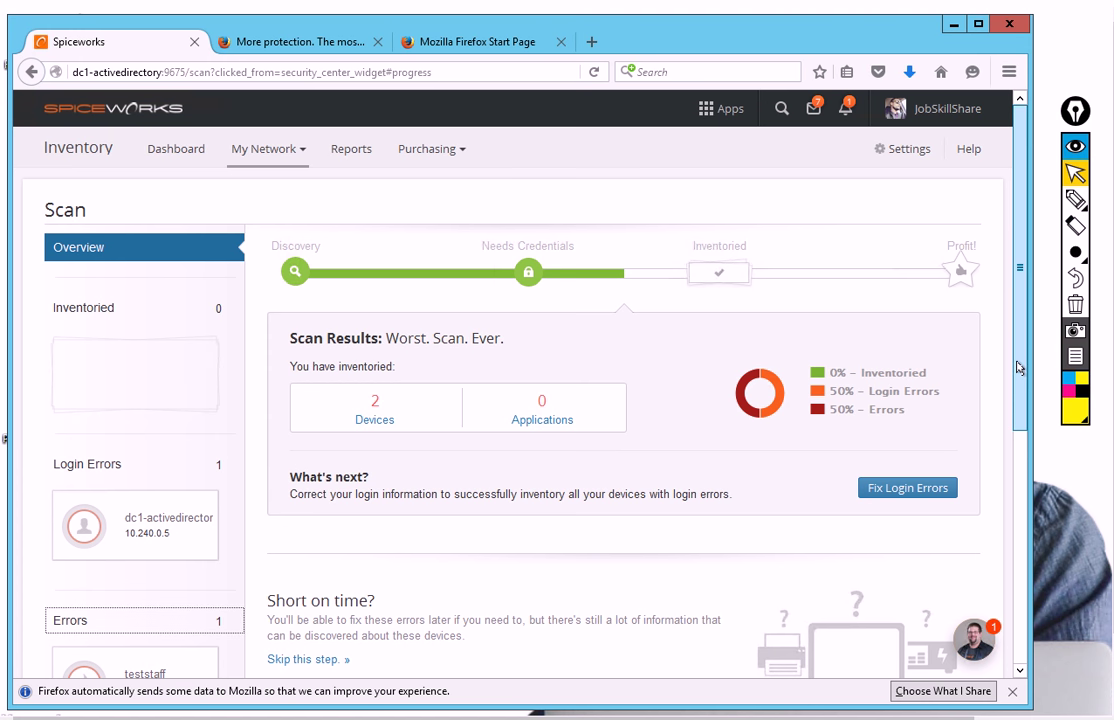
{"action": "scroll", "coordinate": [1012, 410], "scroll_direction": "down", "scroll_amount": 1}
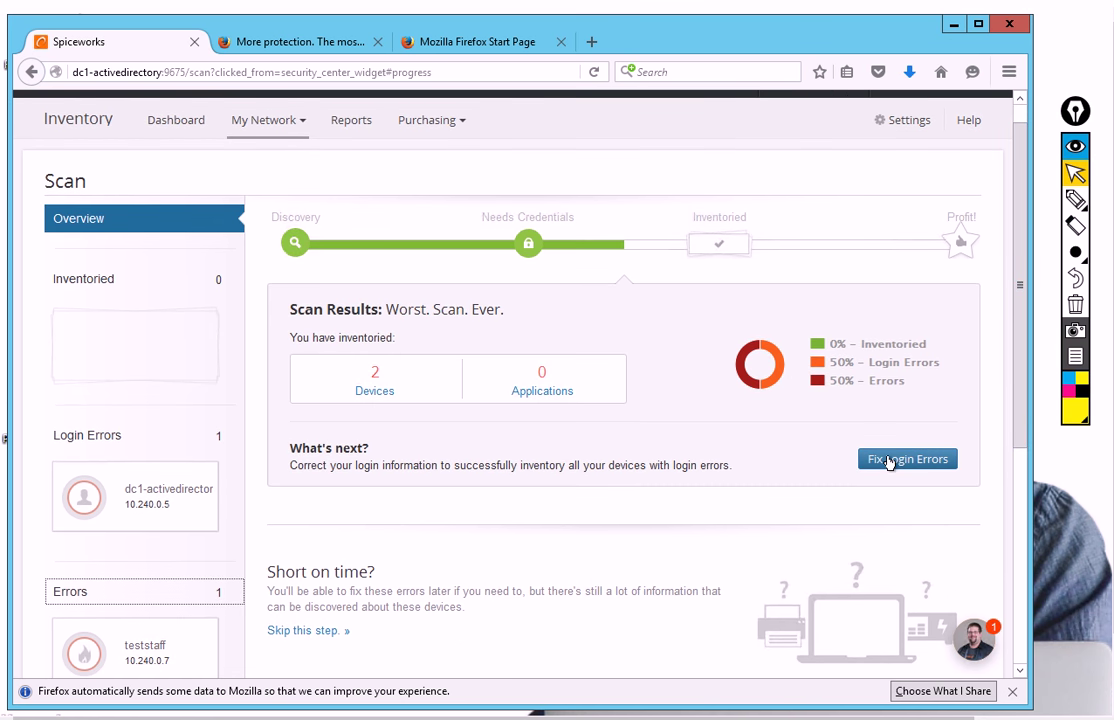
Open Fix Login Errors and highlight the firewall/permission error heading and its 'Failed to establish connection to WMI service.' message
{"action": "left_click", "coordinate": [890, 462]}
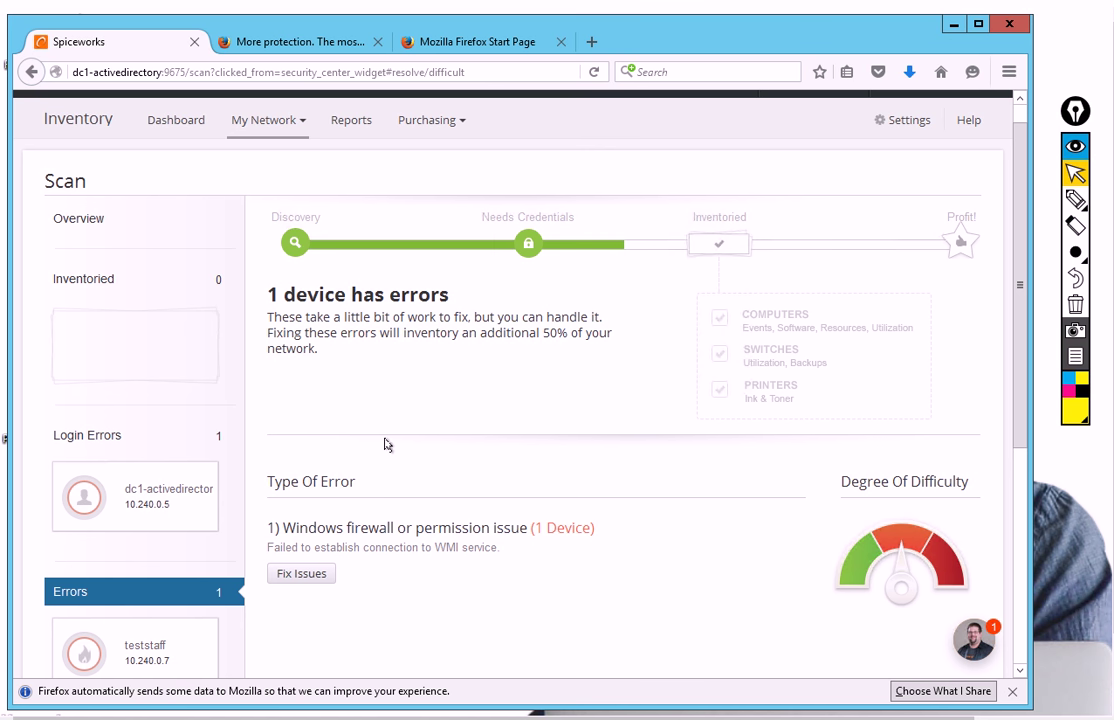
{"action": "scroll", "coordinate": [323, 455], "scroll_direction": "down", "scroll_amount": 2}
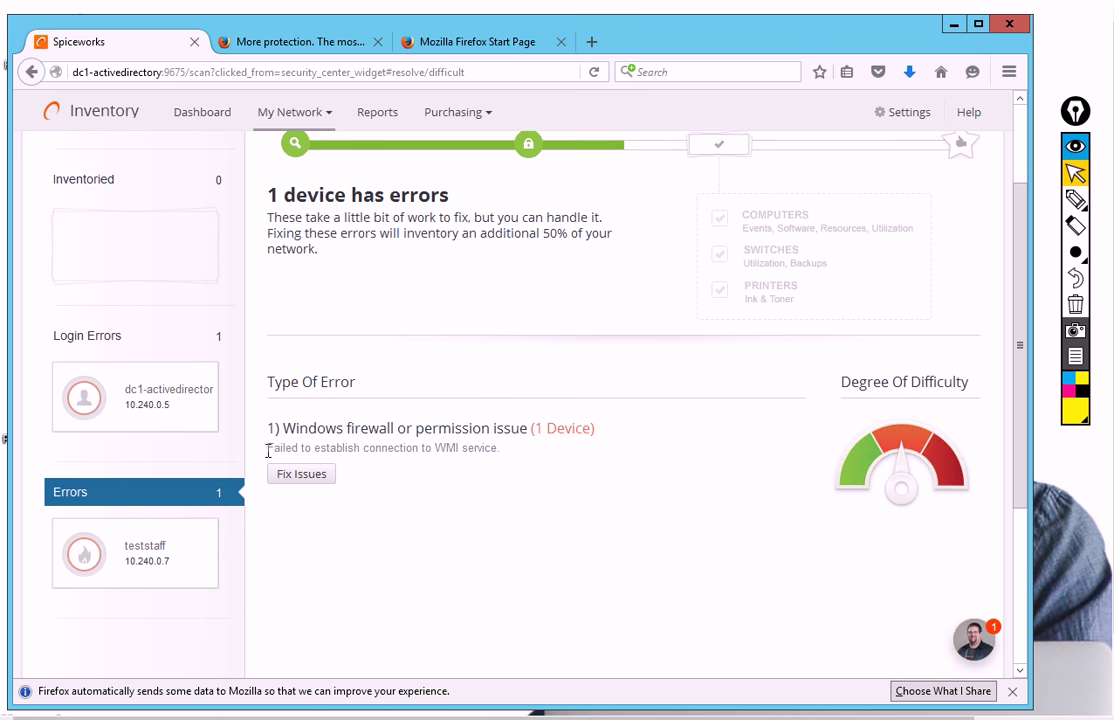
{"action": "left_click_drag", "start_coordinate": [268, 451], "coordinate": [507, 453]}
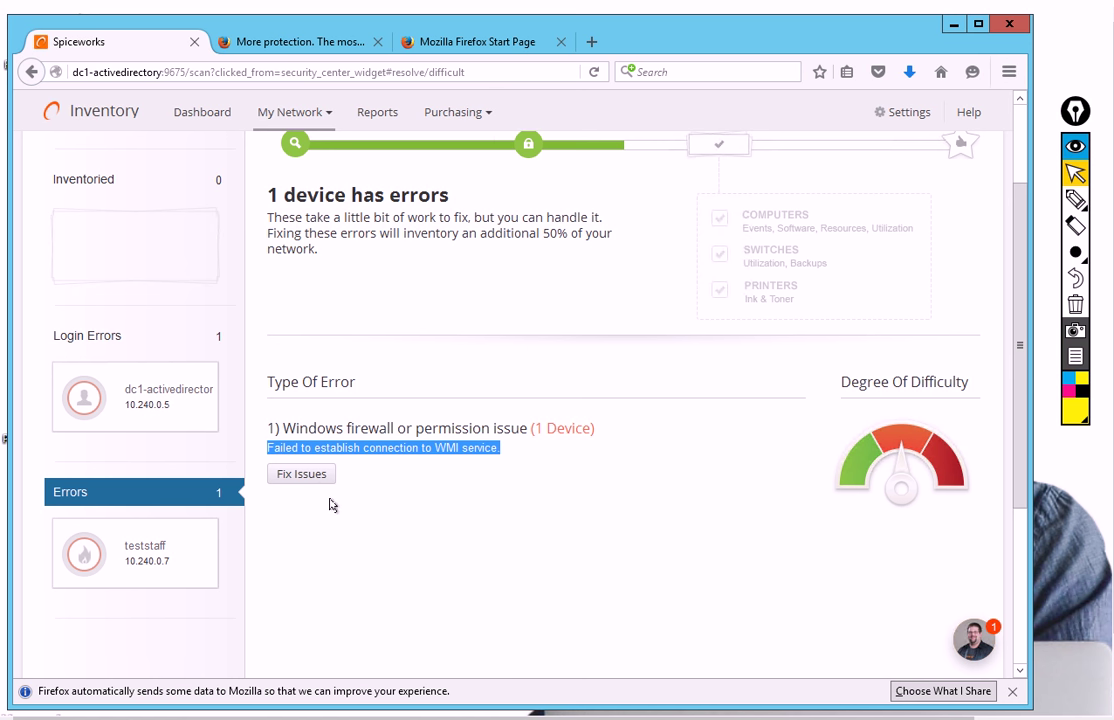
{"action": "left_click", "coordinate": [321, 434]}
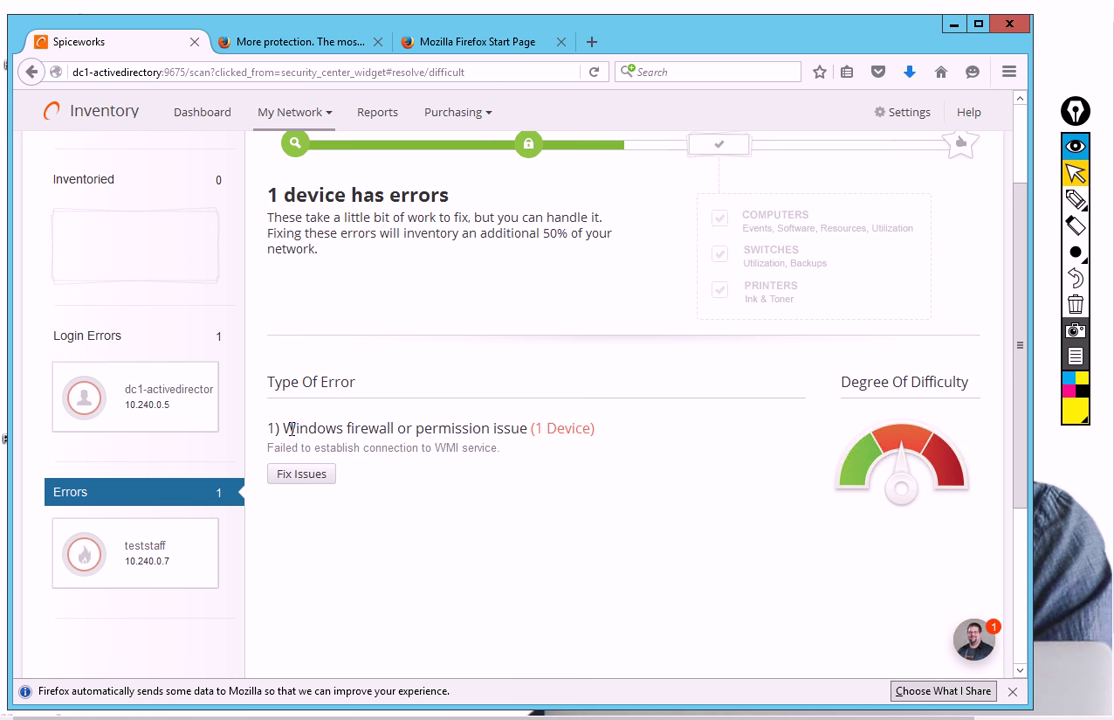
{"action": "left_click_drag", "start_coordinate": [289, 428], "coordinate": [563, 451]}
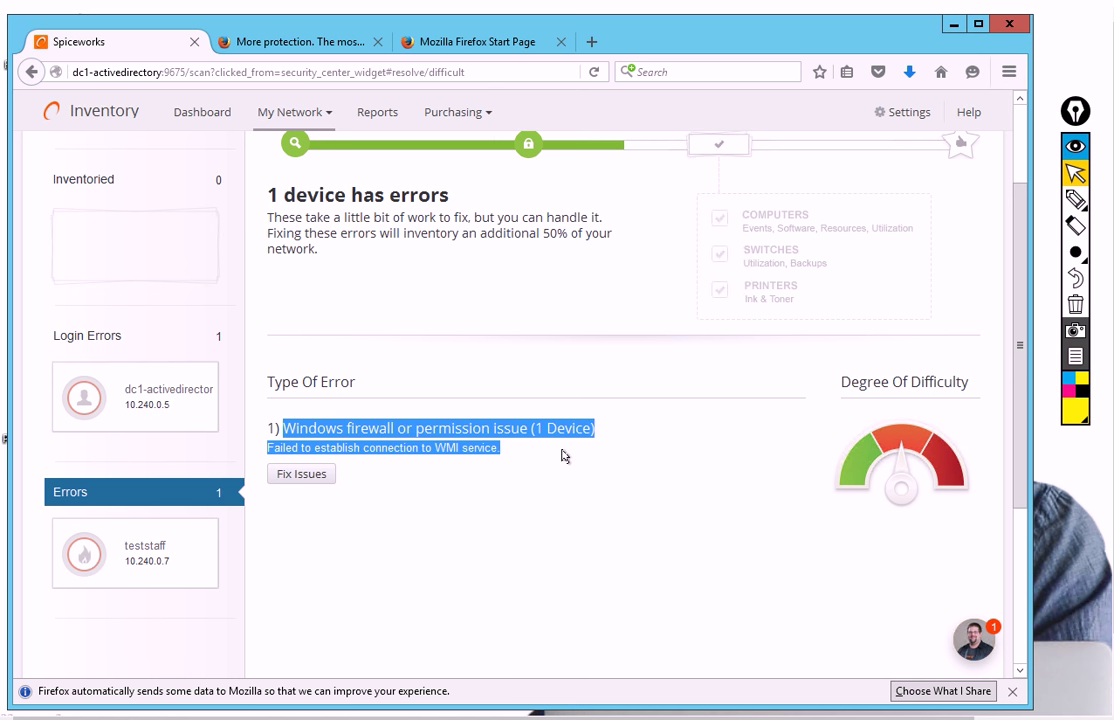
{"action": "left_click_drag", "start_coordinate": [563, 455], "coordinate": [508, 457]}
{"action": "left_click_drag", "start_coordinate": [1020, 236], "coordinate": [1024, 131]}
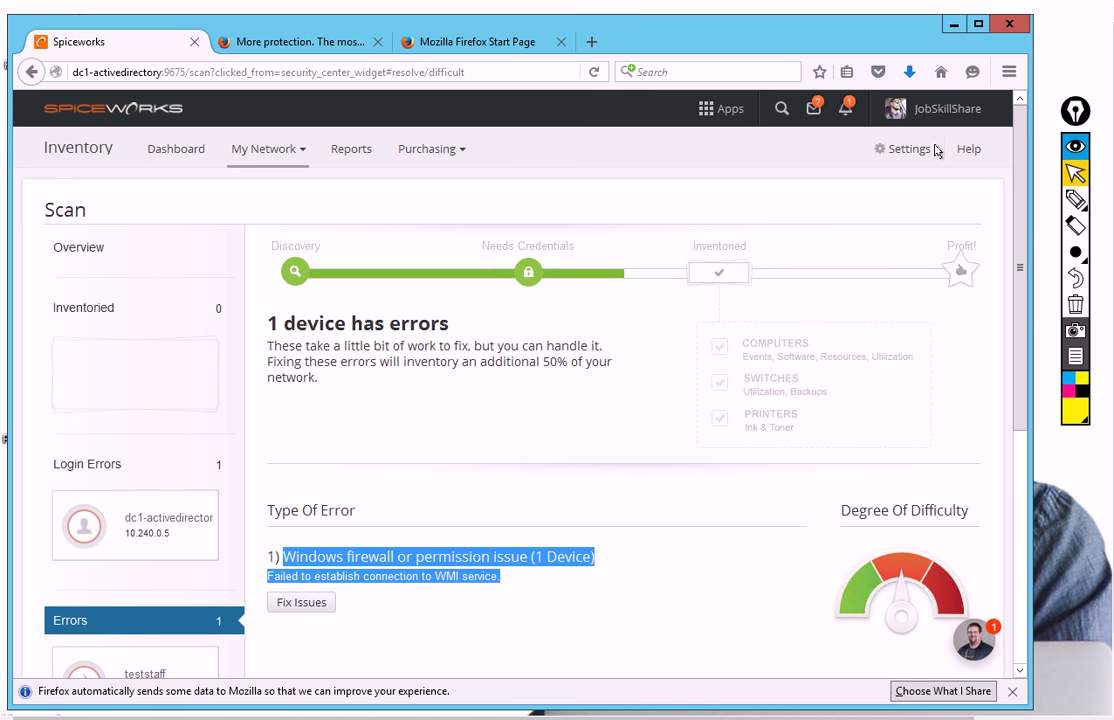
{"action": "scroll", "coordinate": [641, 387], "scroll_direction": "down", "scroll_amount": 3}
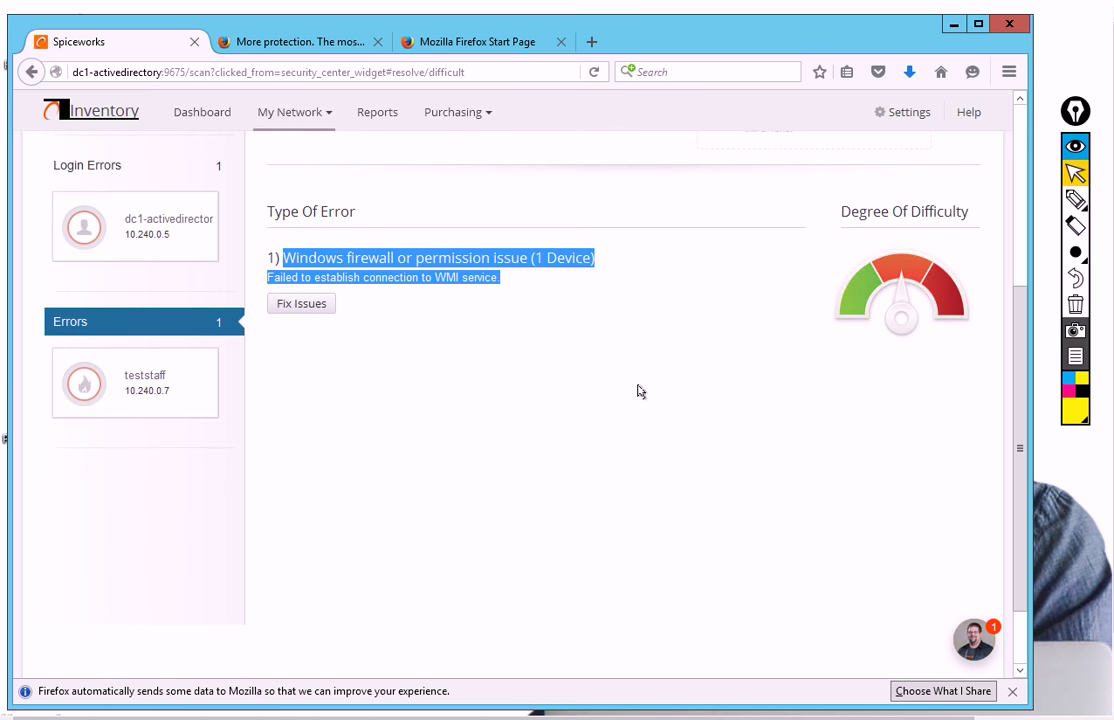
{"action": "scroll", "coordinate": [592, 415], "scroll_direction": "up", "scroll_amount": 1}
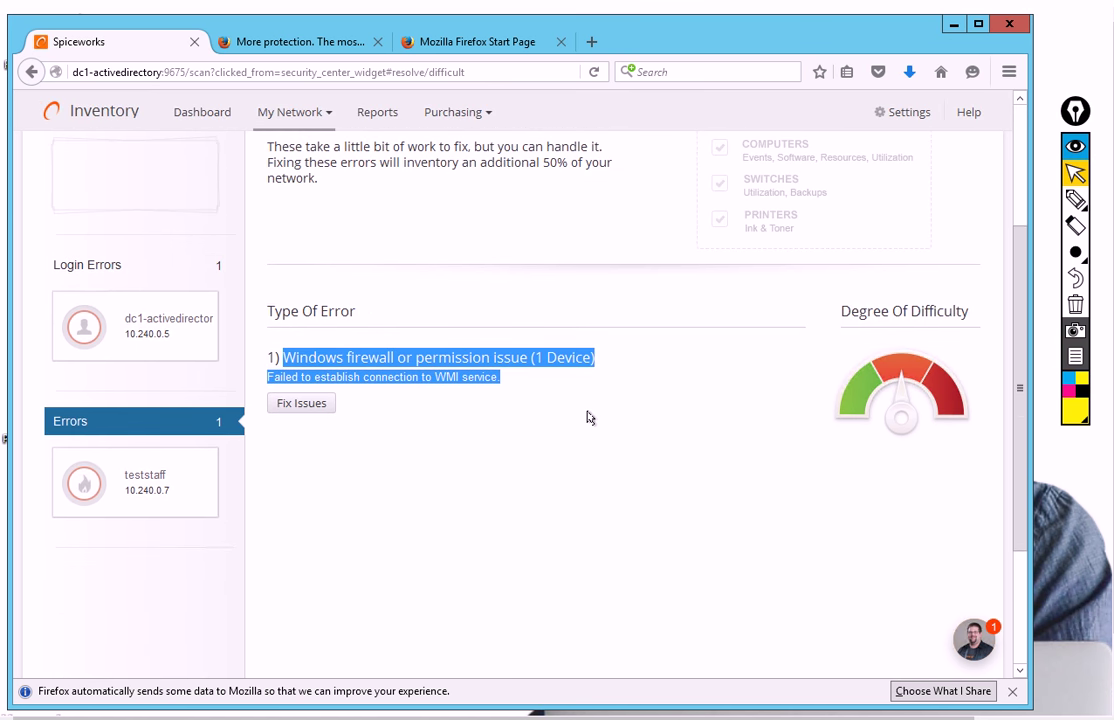
{"action": "scroll", "coordinate": [588, 417], "scroll_direction": "up", "scroll_amount": 2}
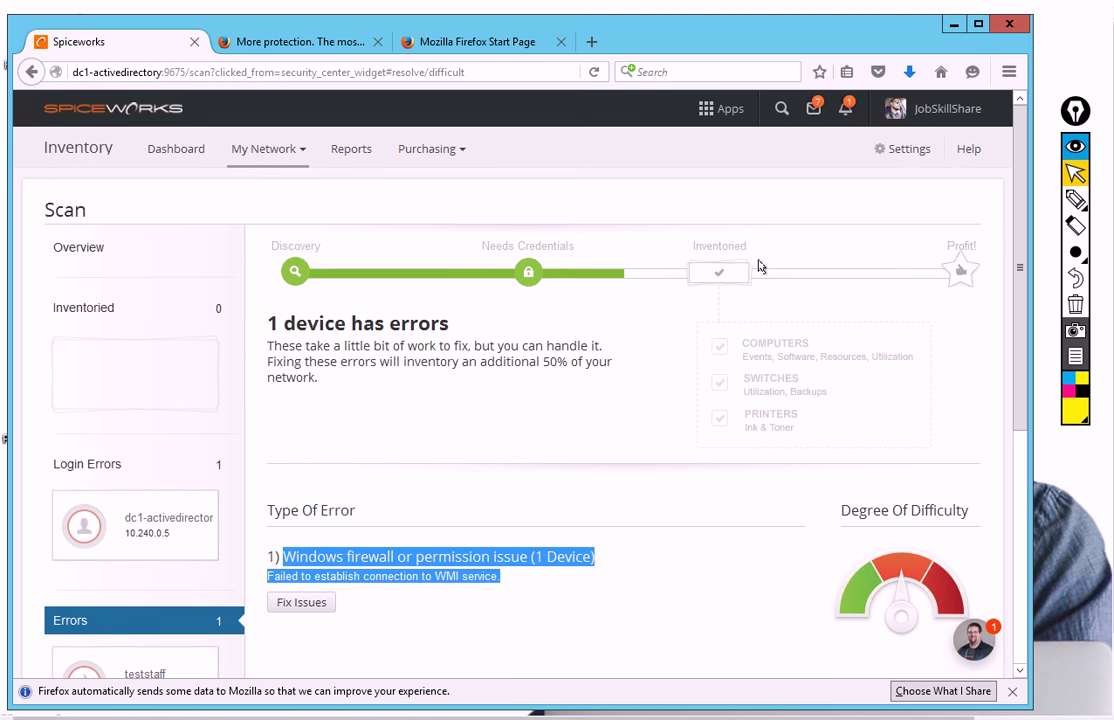